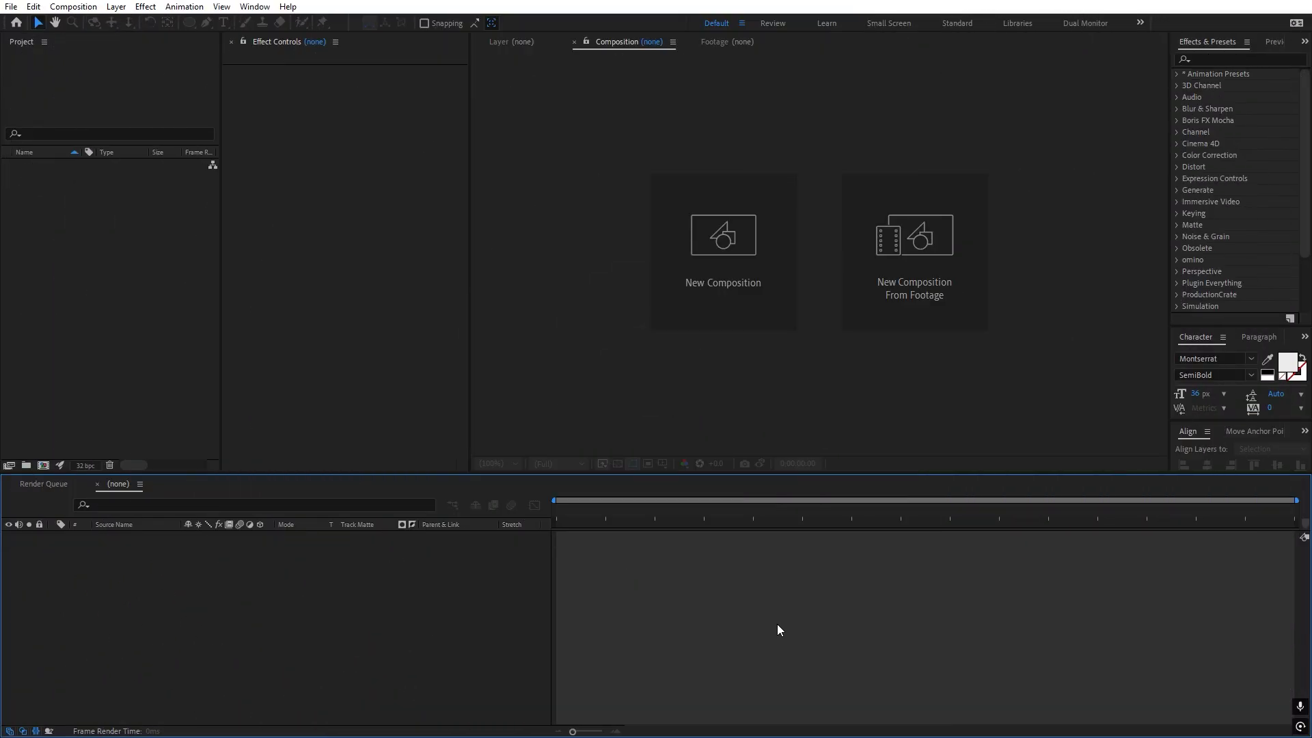
# Step: Create a 1920x1080, 30 fps composition named Main with a 30-second duration
pyautogui.click(73, 6)
pyautogui.click(120, 22)
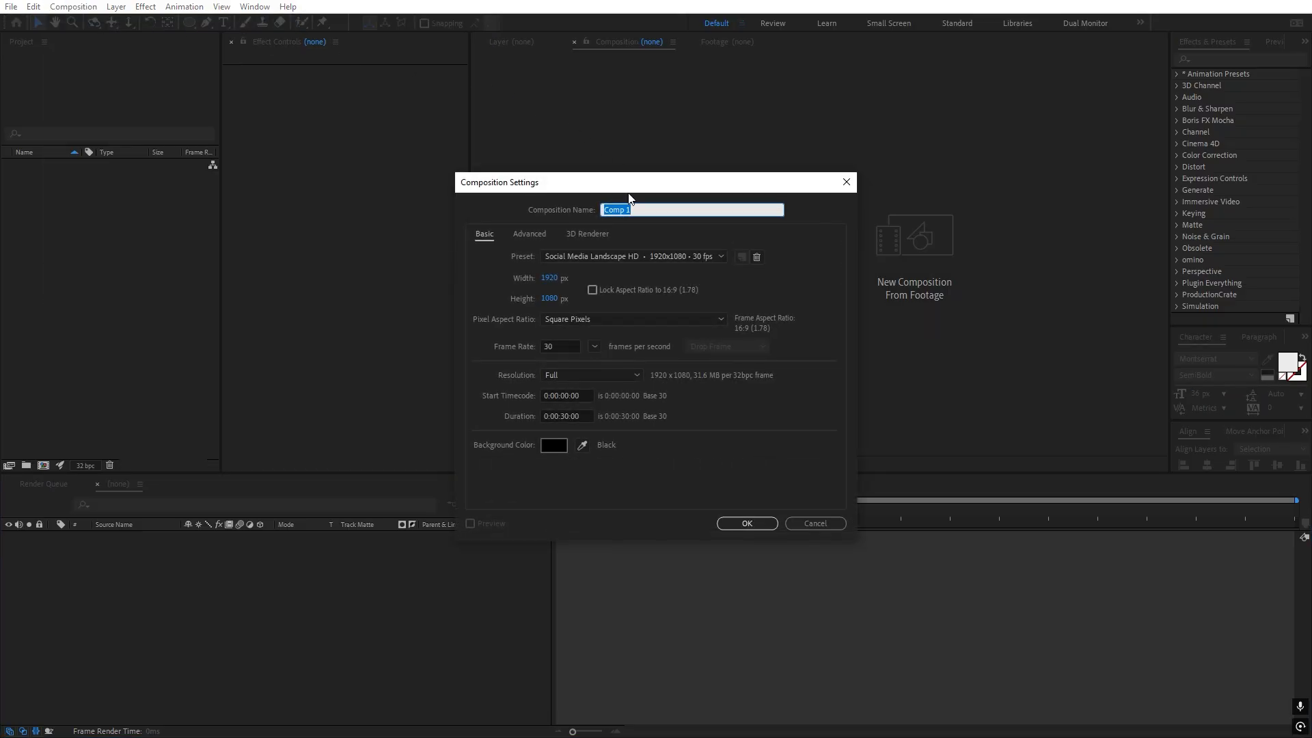
pyautogui.write('Main')
pyautogui.click(747, 522)
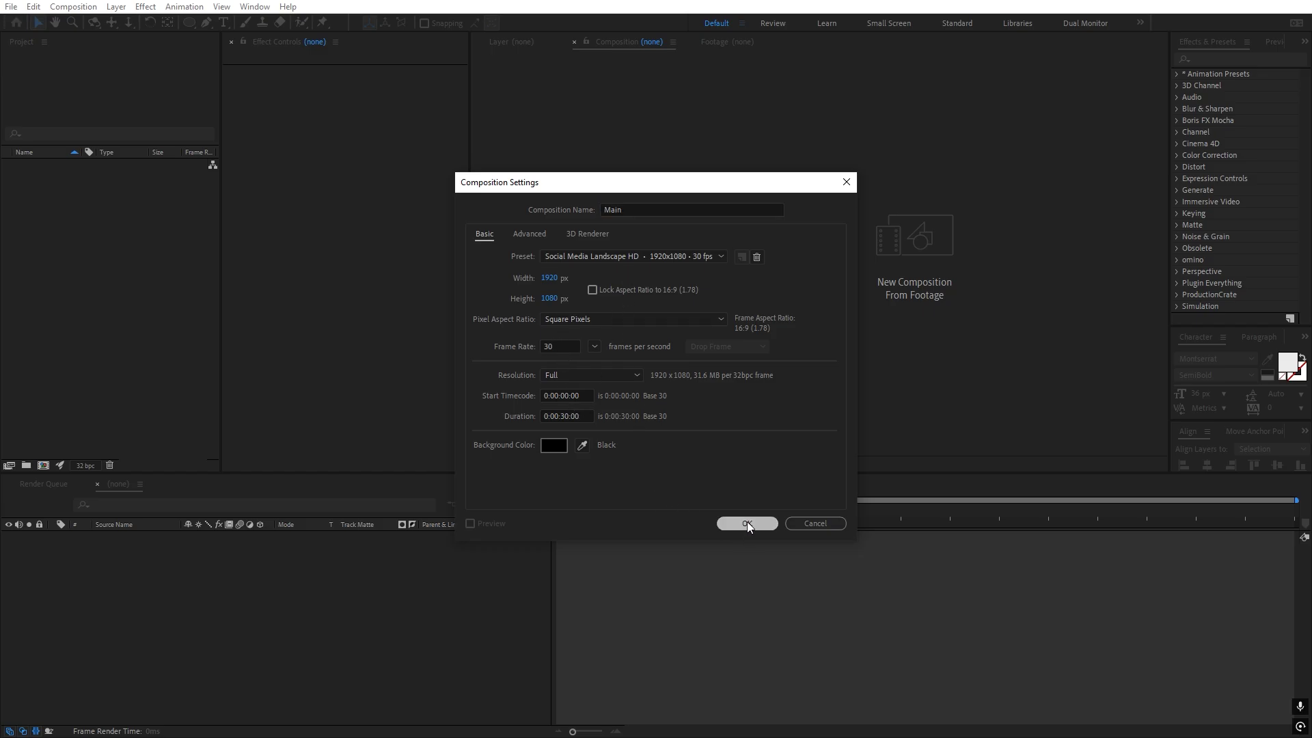
# Step: Set the project's color bit depth to 32 bits per channel (float)
pyautogui.click(80, 468)
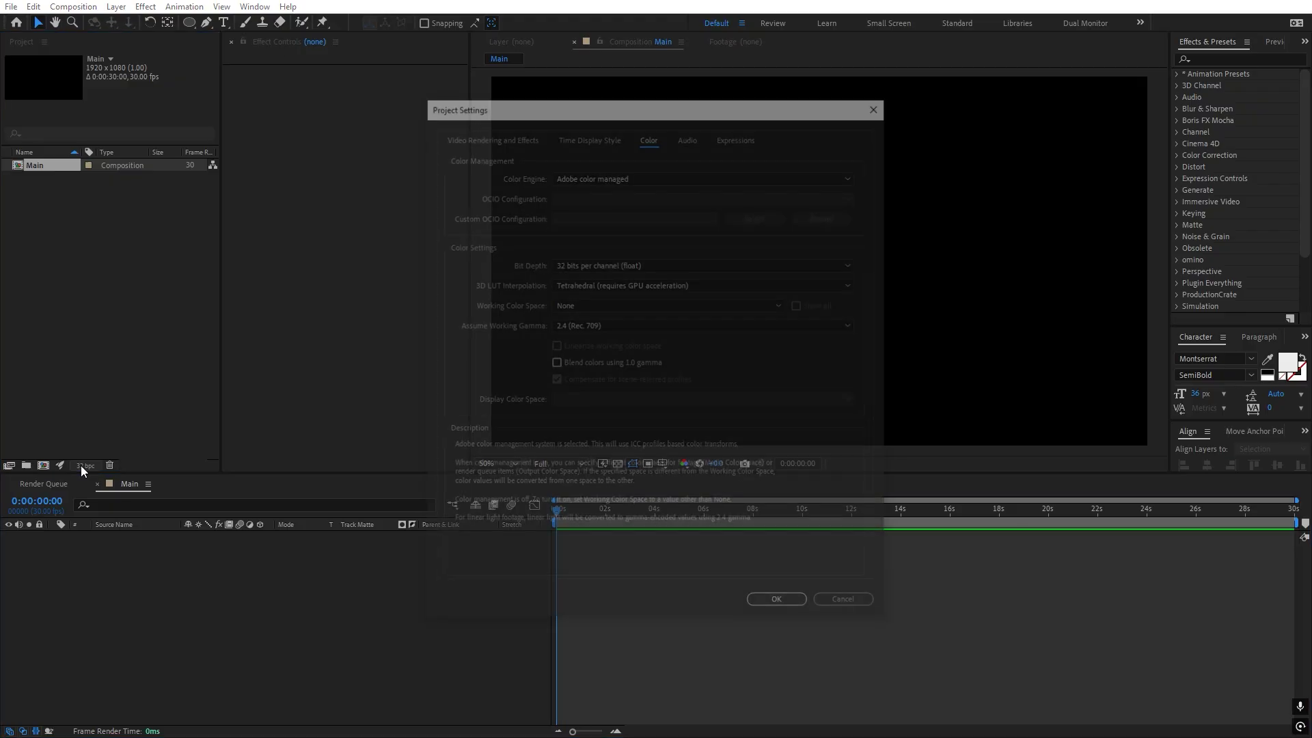
pyautogui.click(597, 266)
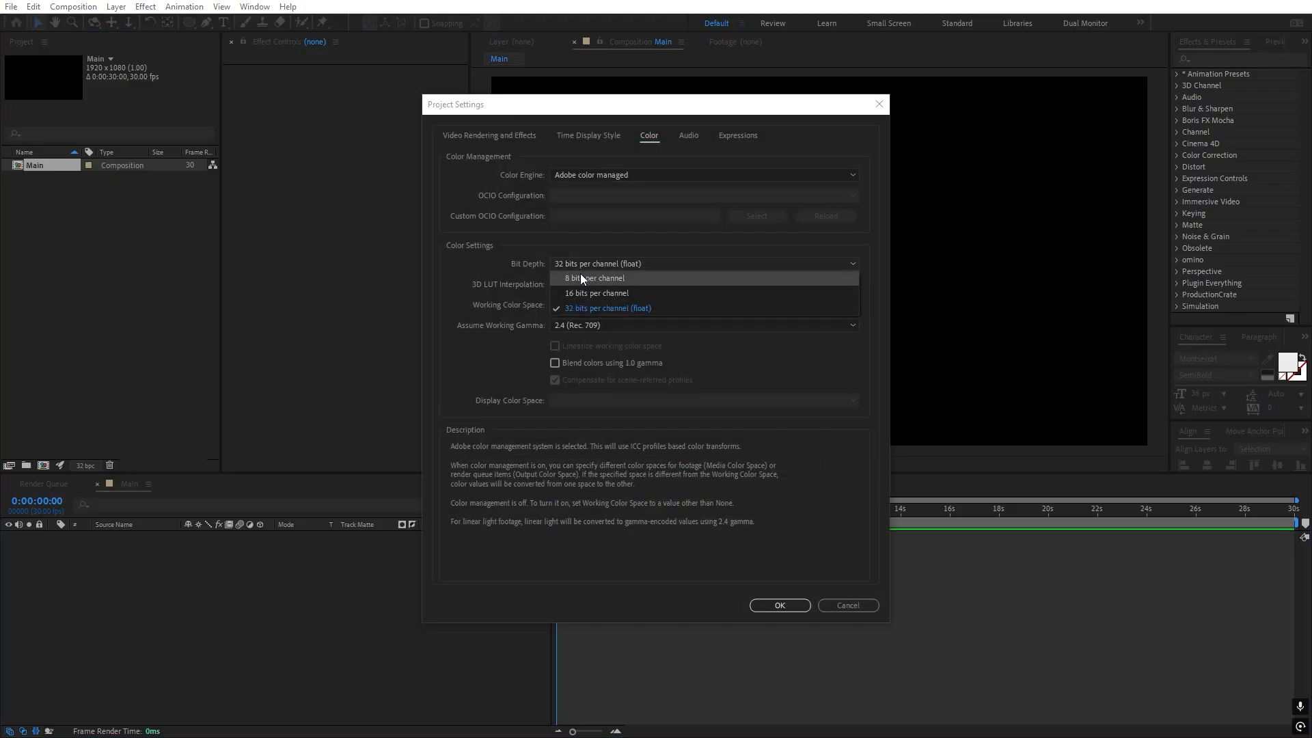
pyautogui.click(591, 310)
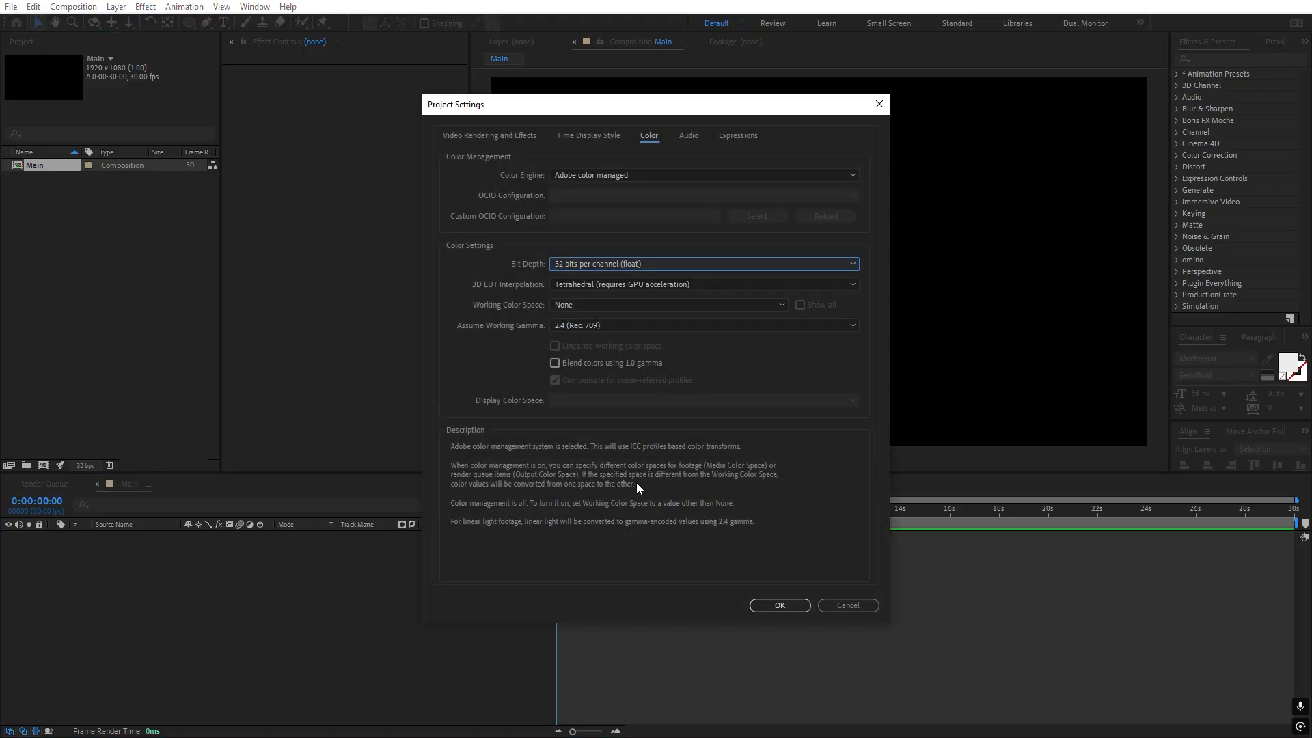
pyautogui.click(792, 606)
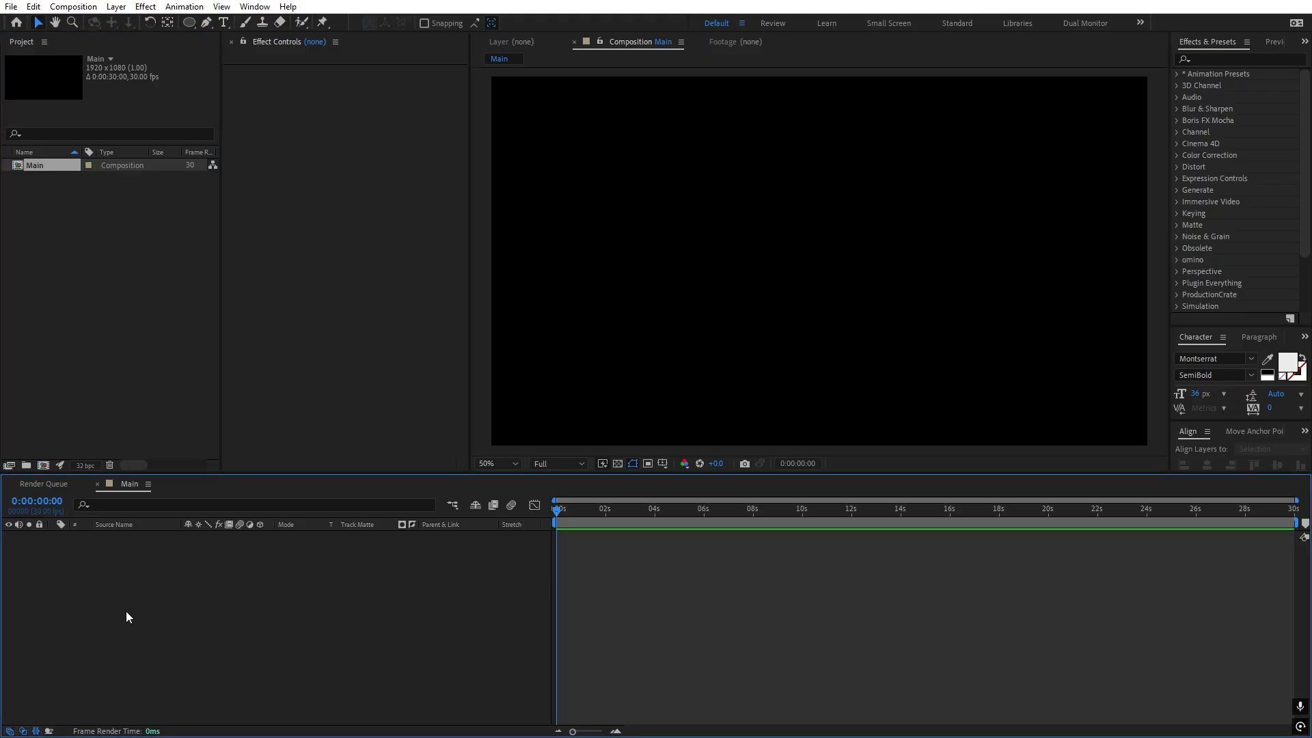
# Step: Add a full-frame dark gray solid layer to the Main composition
pyautogui.rightClick(214, 647)
pyautogui.moveTo(287, 473)
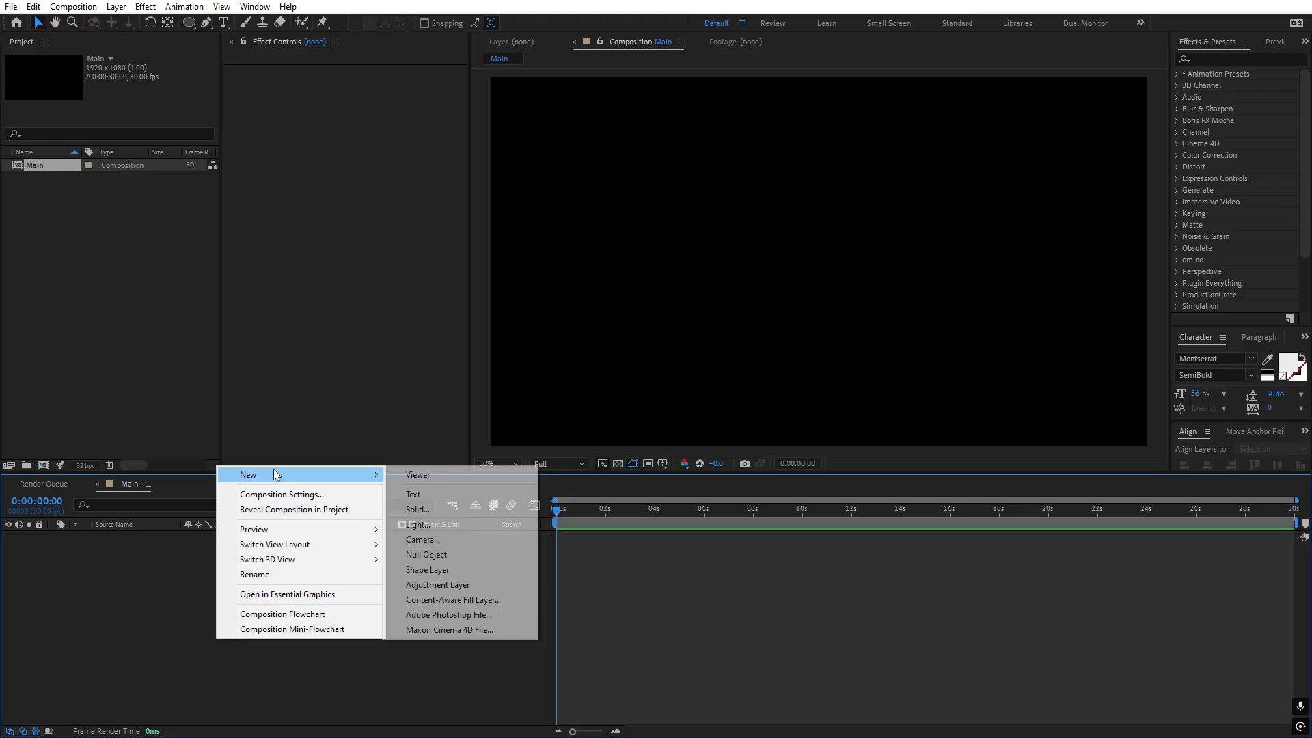
pyautogui.click(413, 509)
pyautogui.click(705, 486)
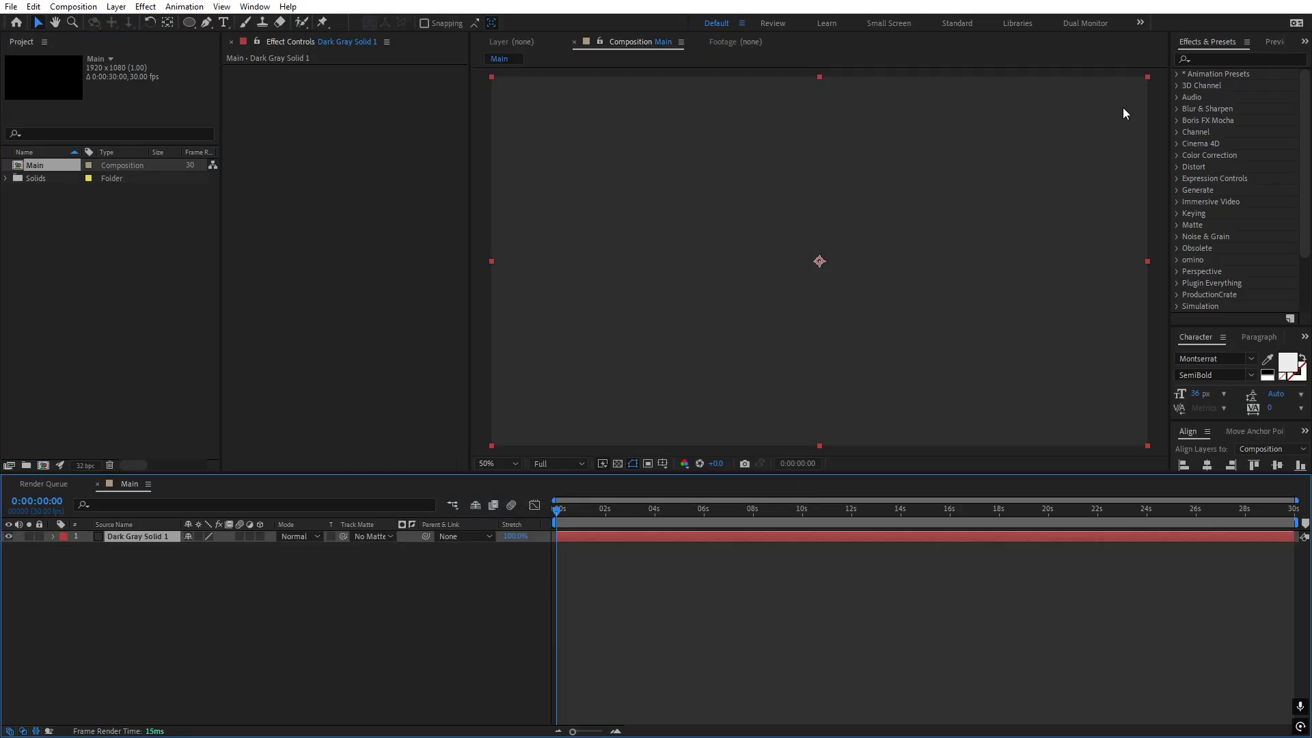
# Step: Find the 4-Color Gradient effect and apply it to the dark gray solid
pyautogui.click(1217, 55)
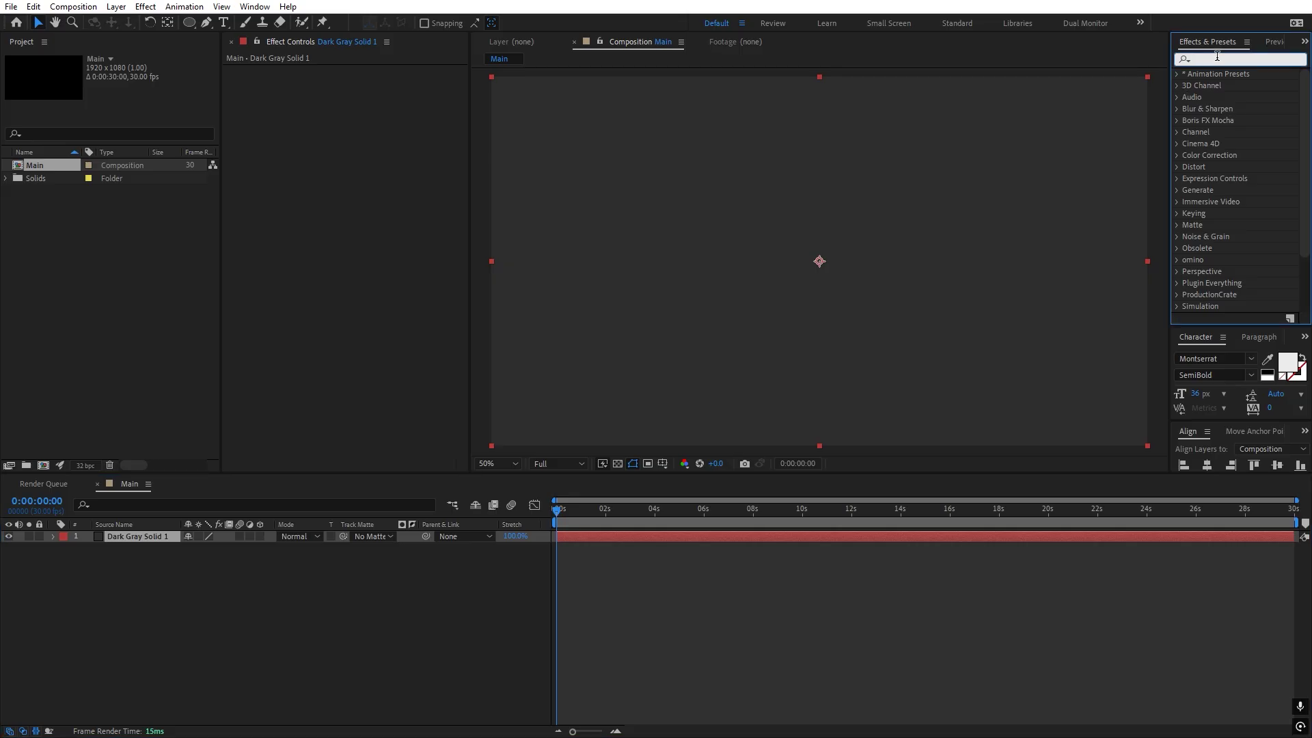
pyautogui.write('gradi')
pyautogui.moveTo(1266, 133); pyautogui.dragTo(819, 252)
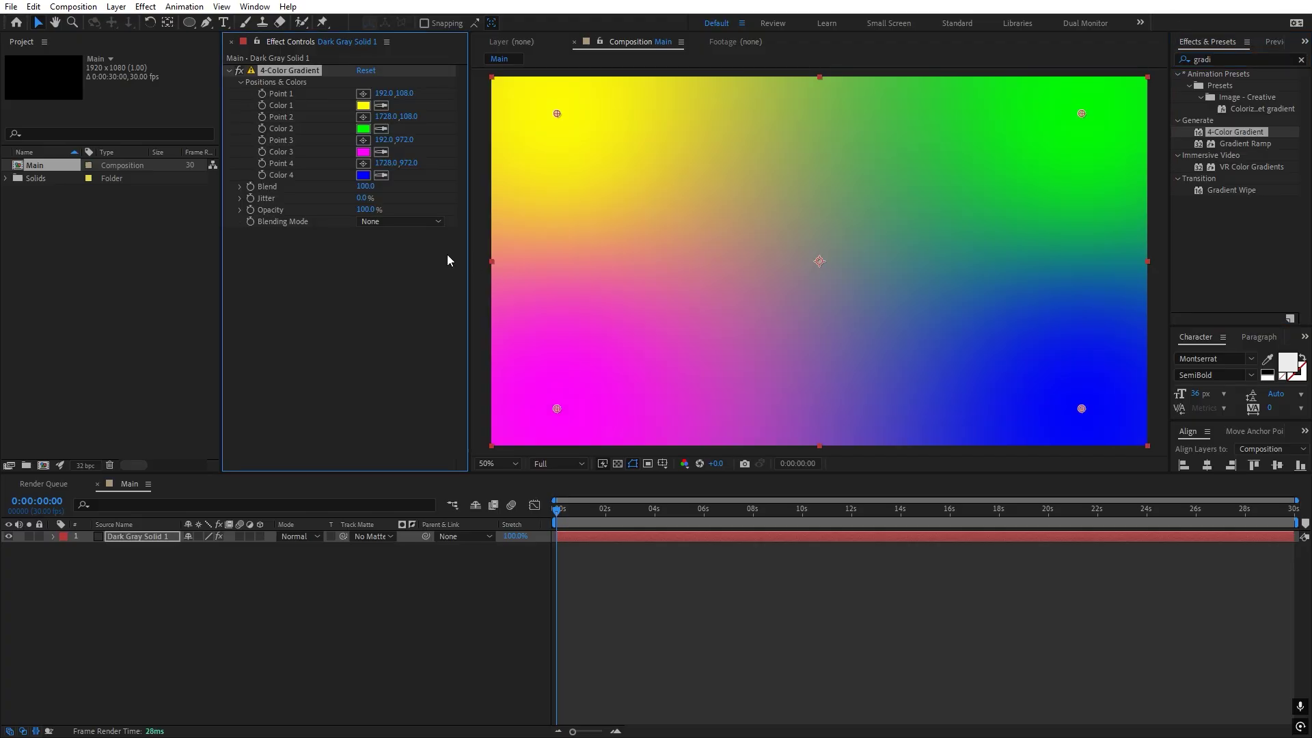
# Step: Change the gradient's Color 1 to a near-black blue tint and match Color 2 to it
pyautogui.click(363, 106)
pyautogui.moveTo(647, 408); pyautogui.dragTo(453, 445)
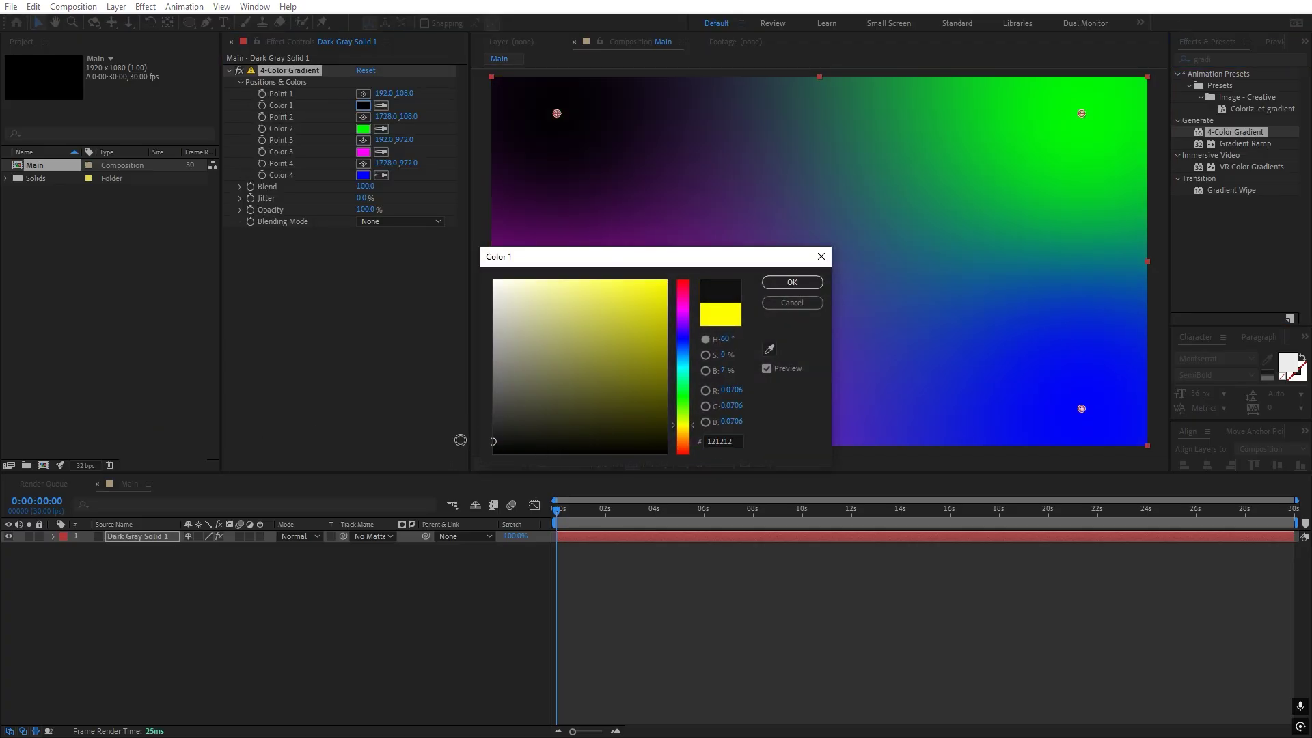
pyautogui.click(684, 327)
pyautogui.click(652, 405)
pyautogui.moveTo(663, 416); pyautogui.dragTo(680, 448)
pyautogui.click(792, 282)
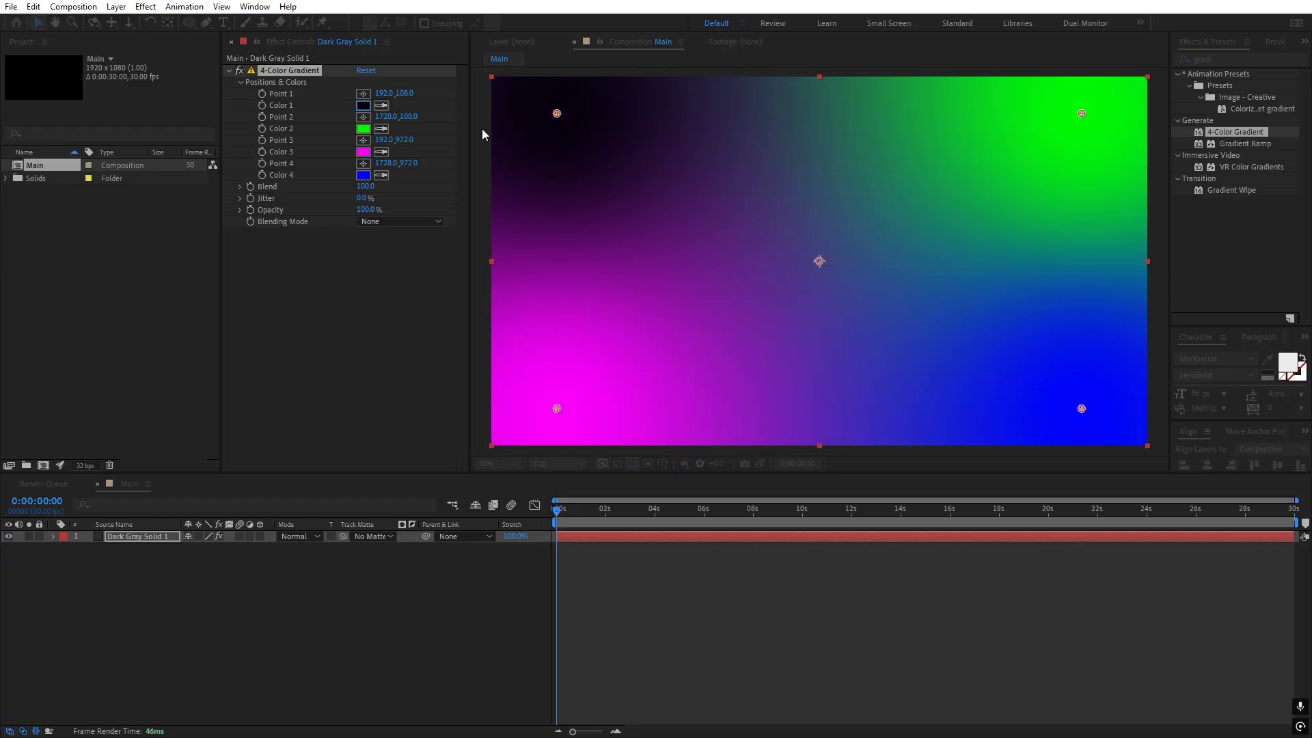
pyautogui.click(365, 107)
# Step: Move gradient Point 2 to the frame's lower right, Point 4 to about 2696, -576 and Point 3 to about -664, 2476
pyautogui.moveTo(1090, 119); pyautogui.dragTo(1084, 405)
pyautogui.press(',')
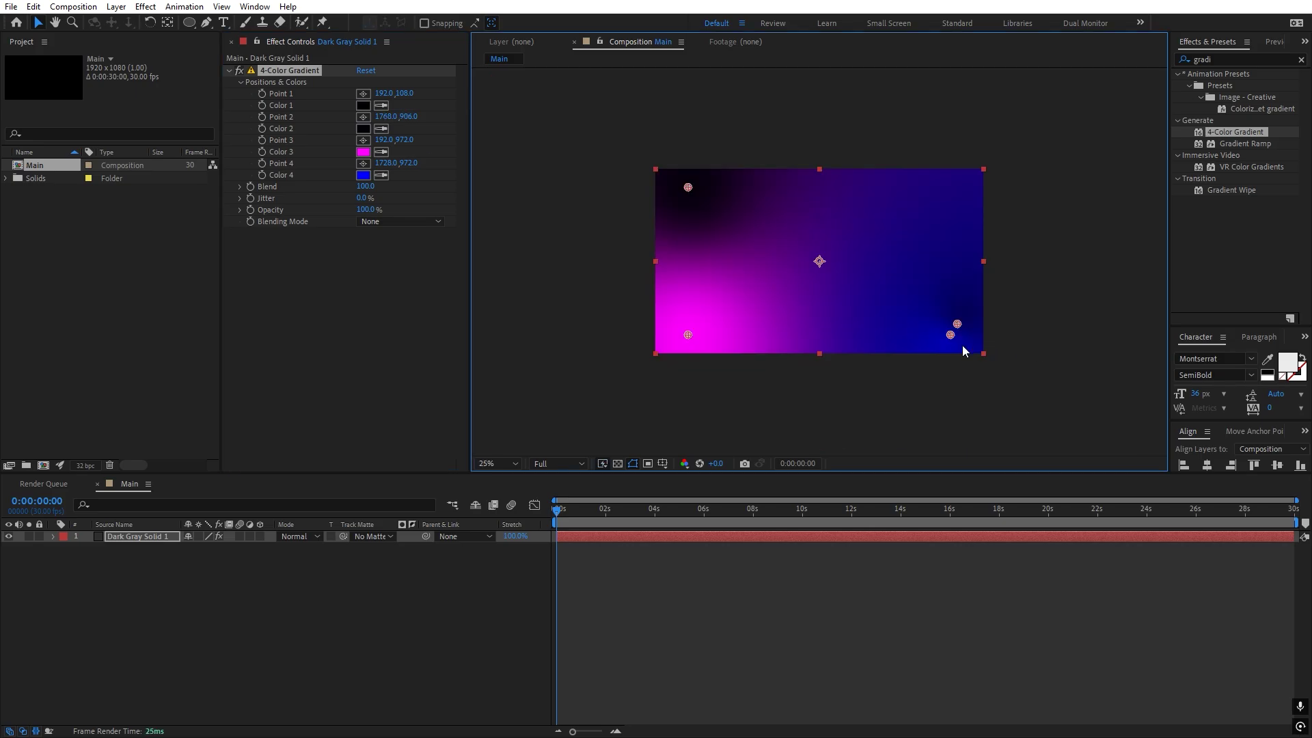
pyautogui.moveTo(951, 334); pyautogui.dragTo(1079, 111)
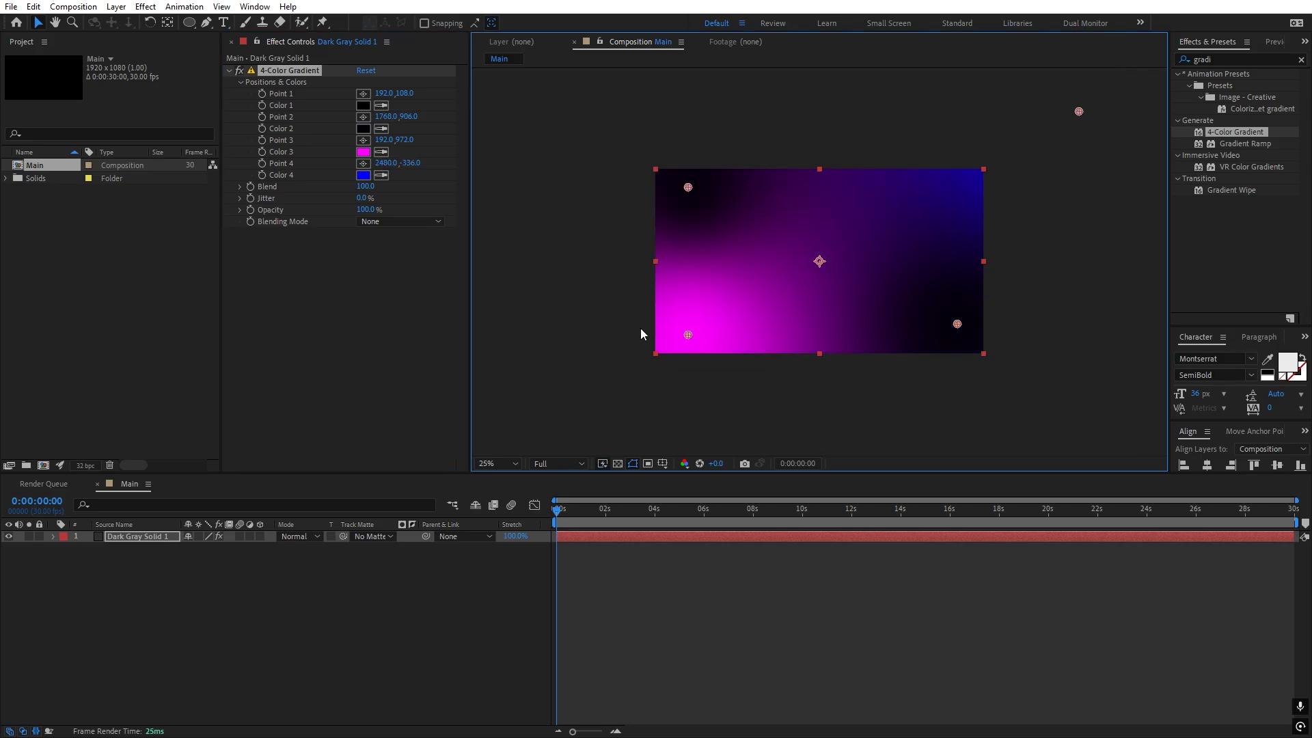
pyautogui.moveTo(690, 337); pyautogui.dragTo(541, 592)
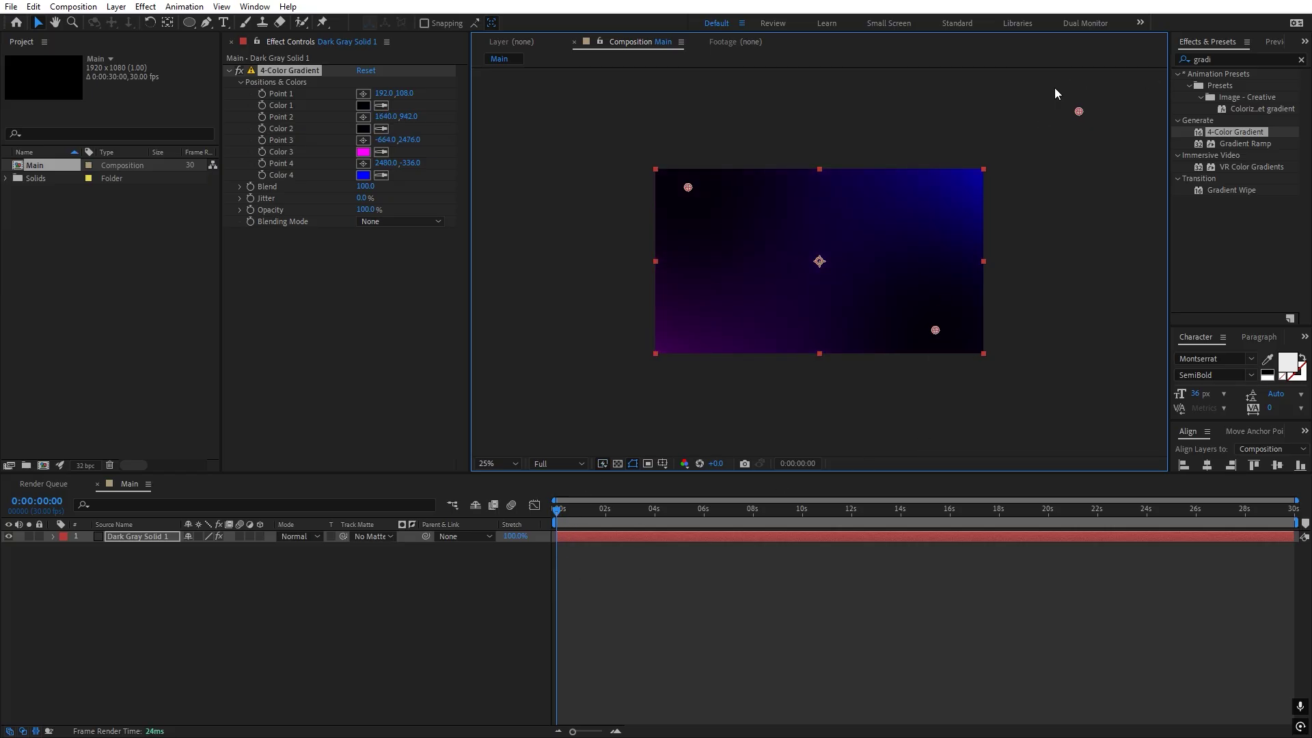
pyautogui.moveTo(1079, 109); pyautogui.dragTo(1113, 74)
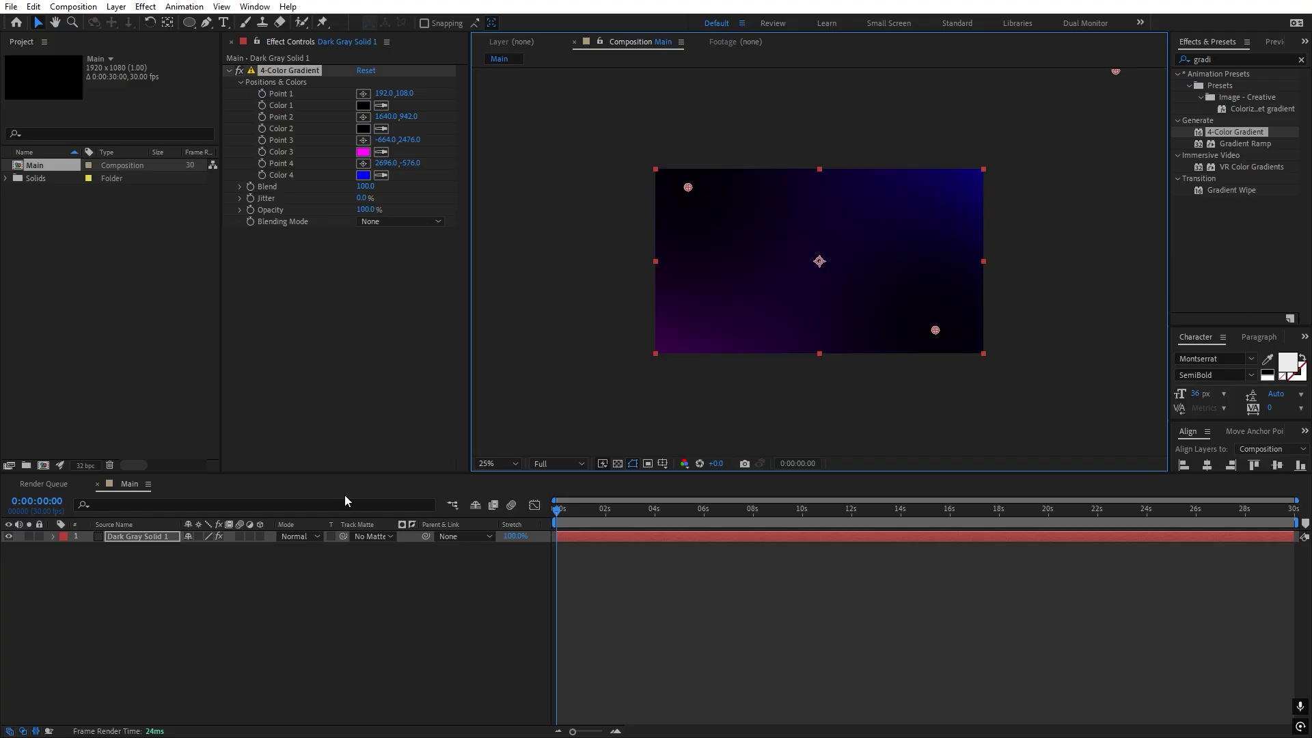
pyautogui.click(499, 463)
pyautogui.click(502, 498)
# Step: Draw a wide, thin rounded rectangle with a white 4 px stroke on a new shape layer and center it in the composition
pyautogui.click(744, 605)
pyautogui.click(104, 356)
pyautogui.moveTo(187, 26); pyautogui.dragTo(222, 35)
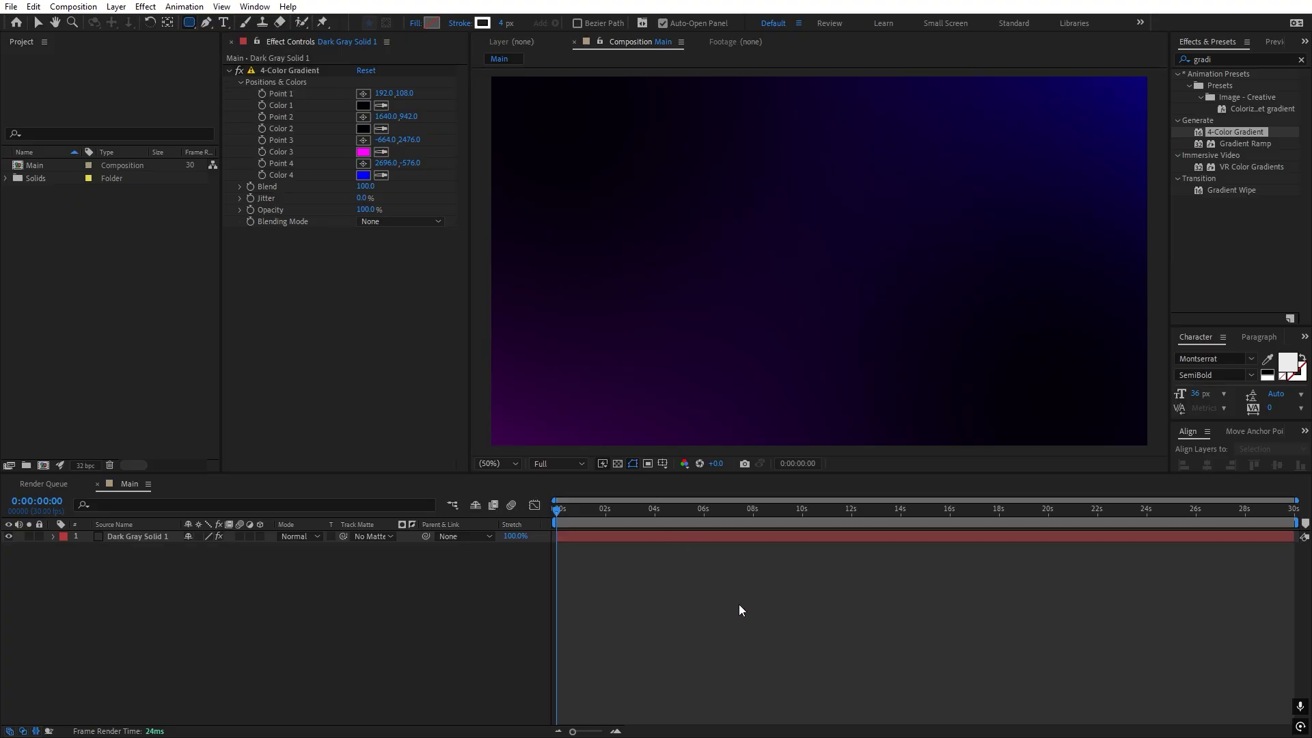
pyautogui.moveTo(667, 224); pyautogui.dragTo(1014, 255)
pyautogui.click(1208, 464)
pyautogui.click(1276, 465)
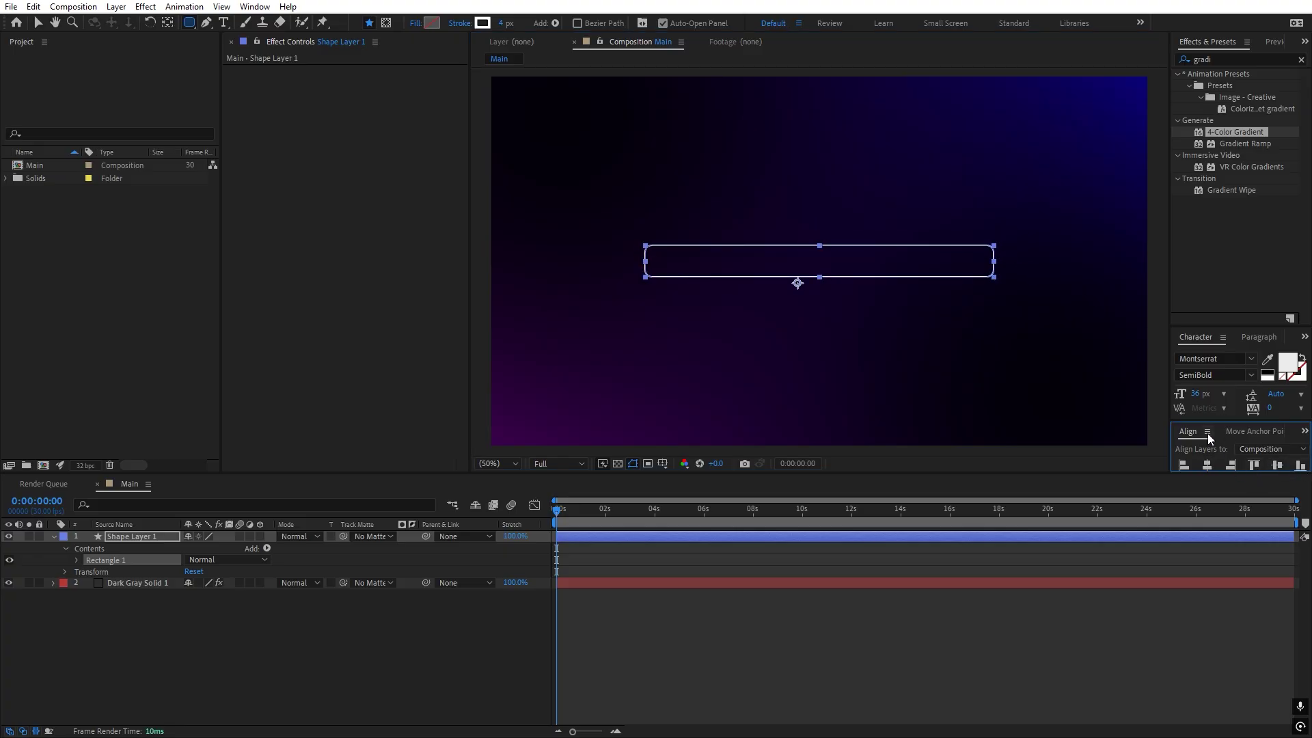
pyautogui.click(254, 6)
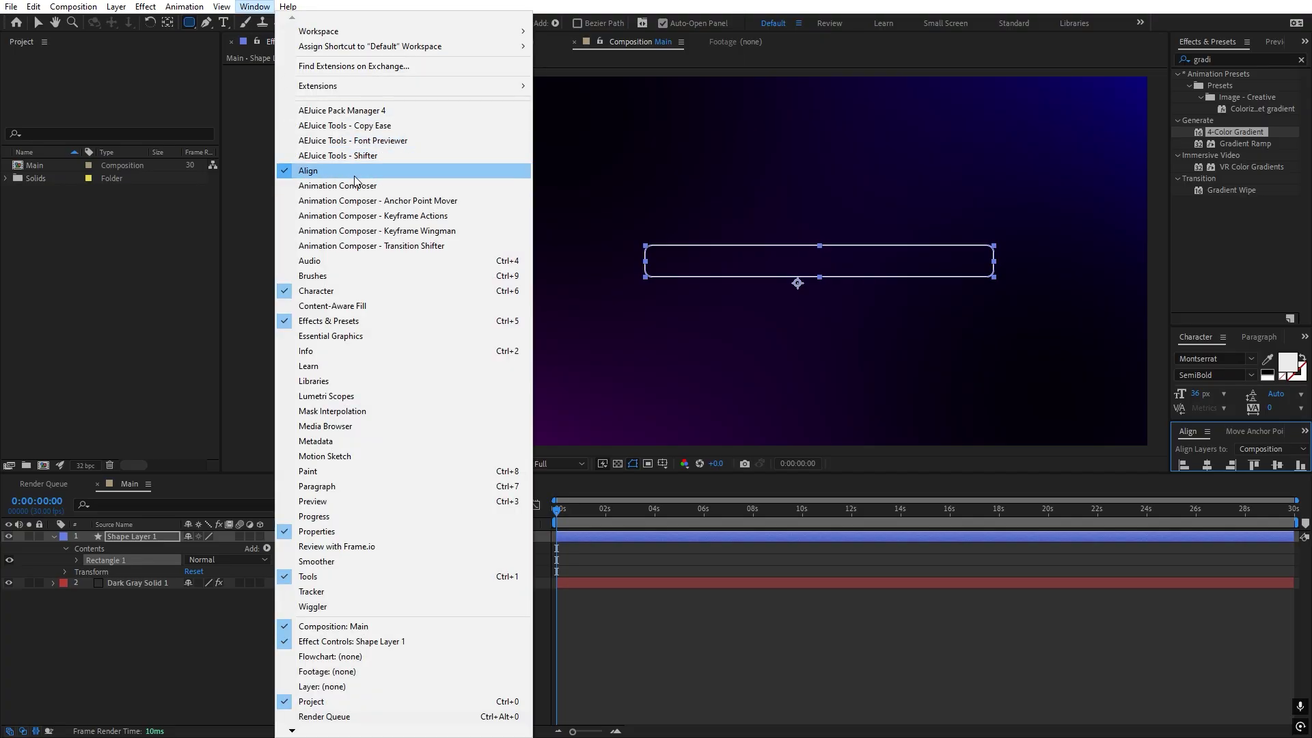
# Step: Filter the shape layer's properties for roundness and set the rectangle's Roundness to 70
pyautogui.click(108, 537)
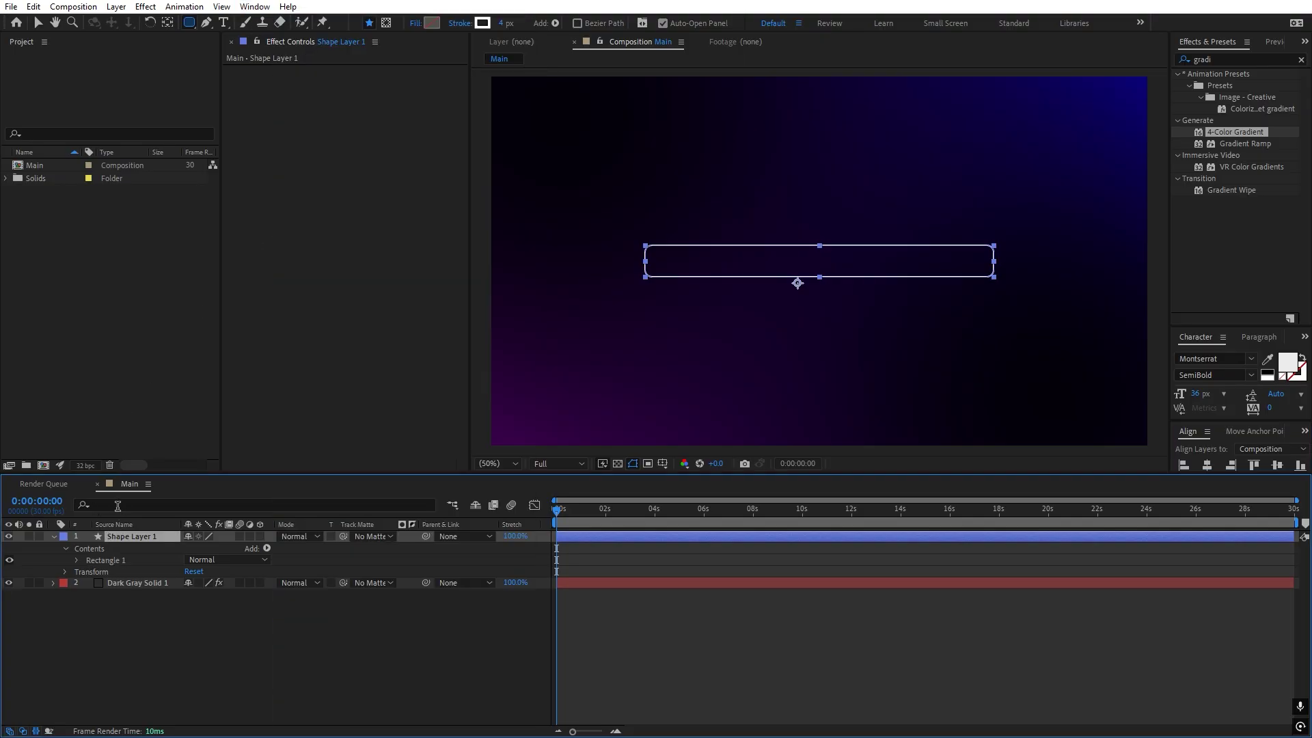
pyautogui.click(118, 506)
pyautogui.write('rou')
pyautogui.press('BackSpace')
pyautogui.write('un')
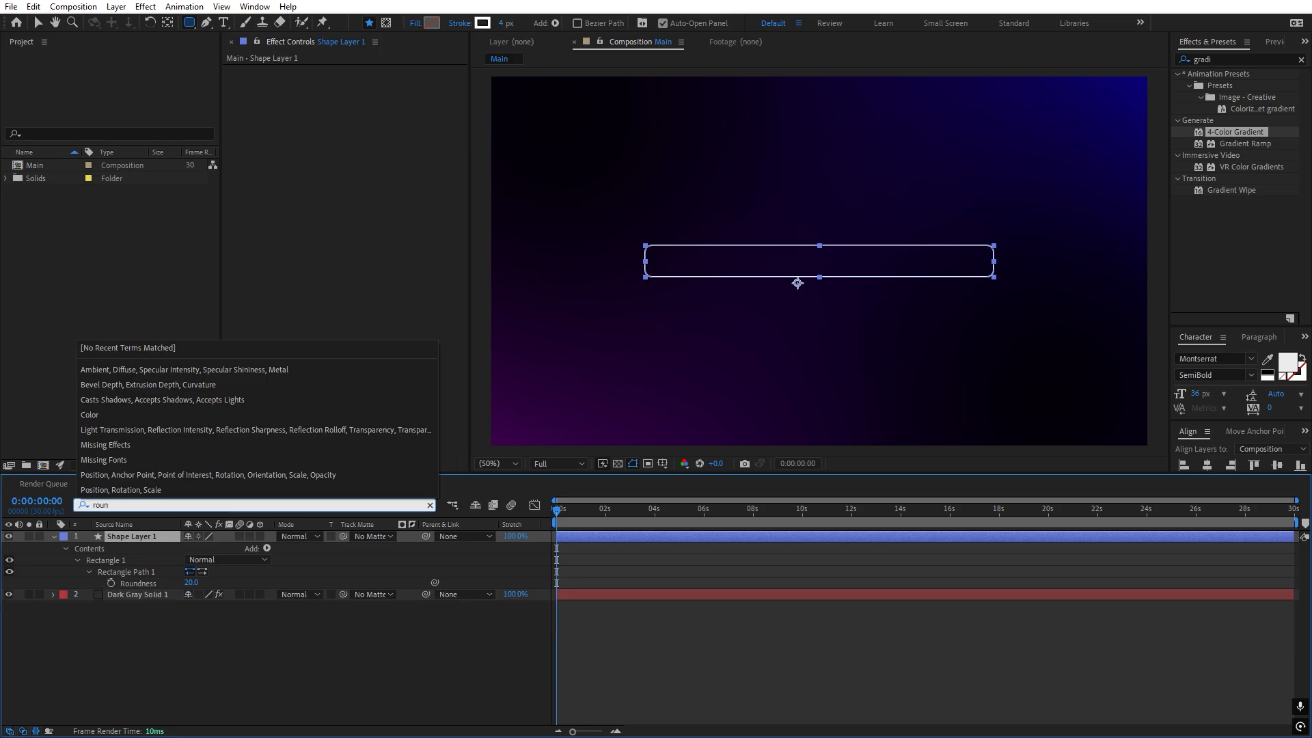
pyautogui.click(191, 582)
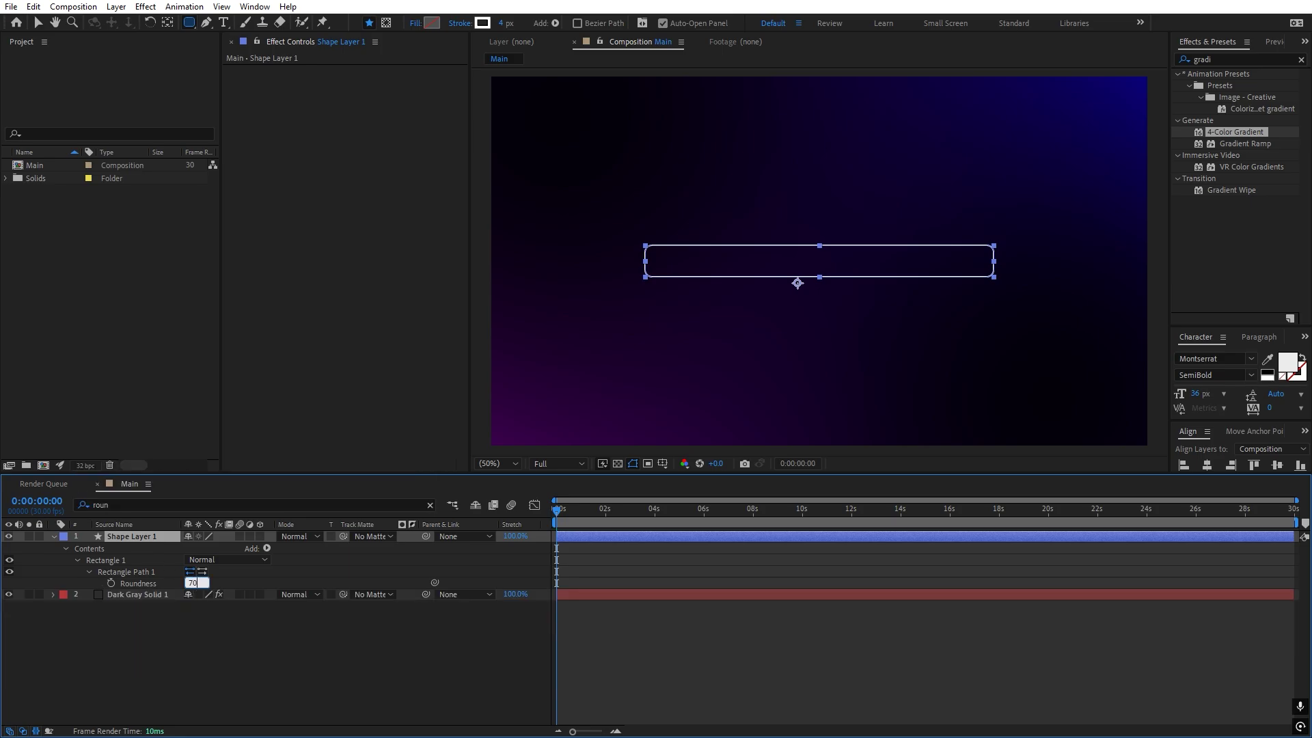
pyautogui.write('70')
pyautogui.press('Return')
pyautogui.click(756, 649)
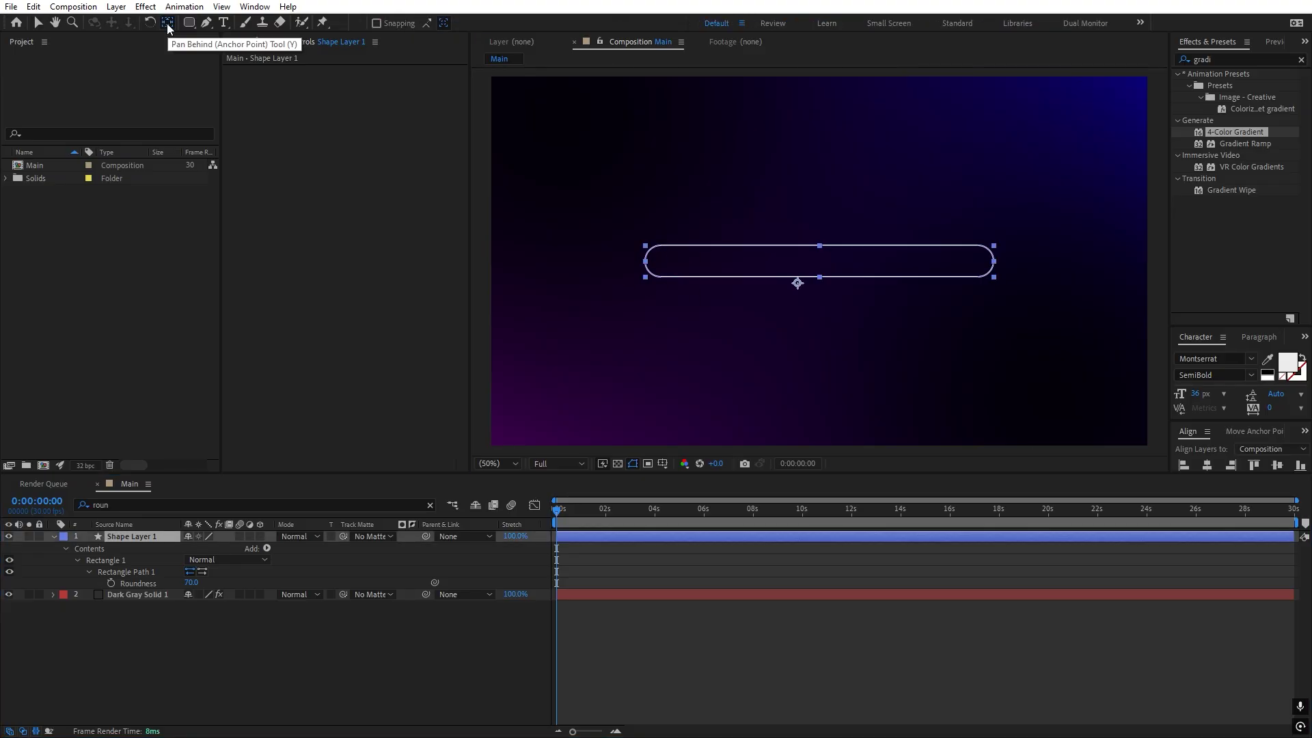
# Step: Center the shape layer's anchor point on the rounded rectangle and return to the Selection tool
pyautogui.keyDown('ctrl'); pyautogui.doubleClick(167, 22); pyautogui.keyUp('ctrl')
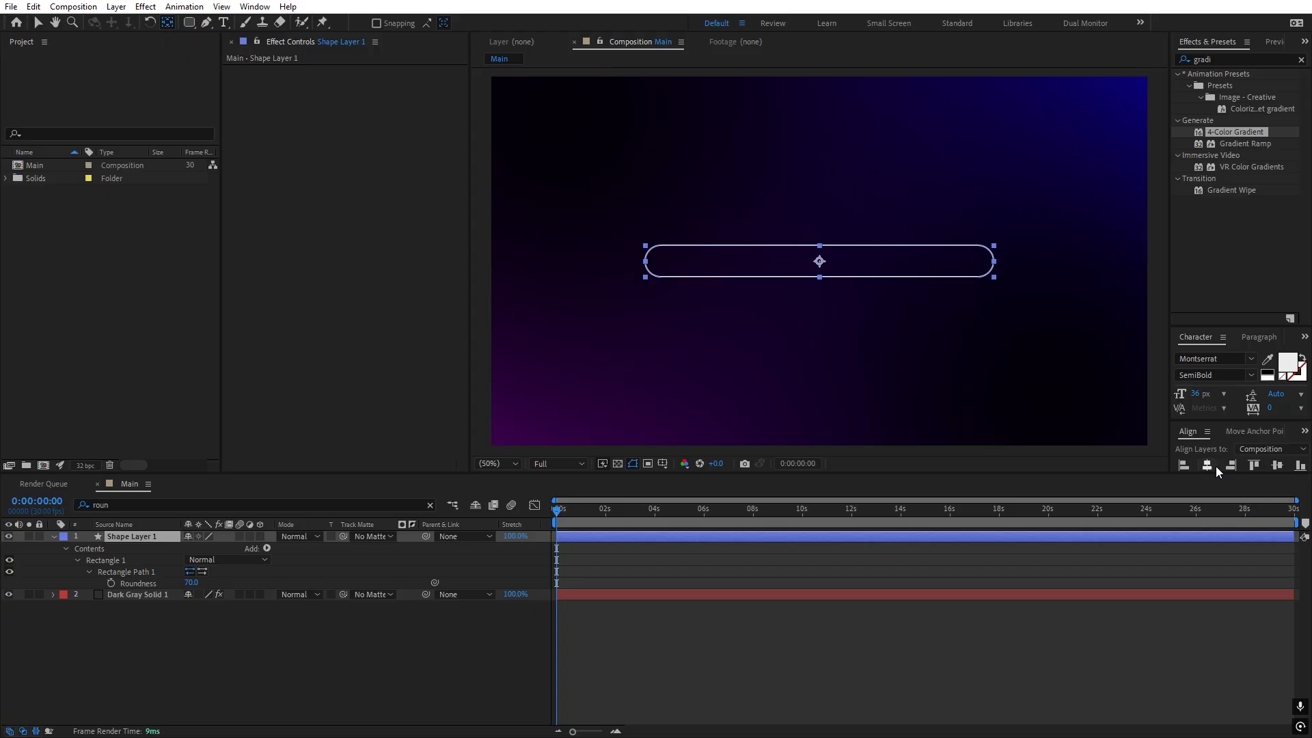
pyautogui.click(1003, 634)
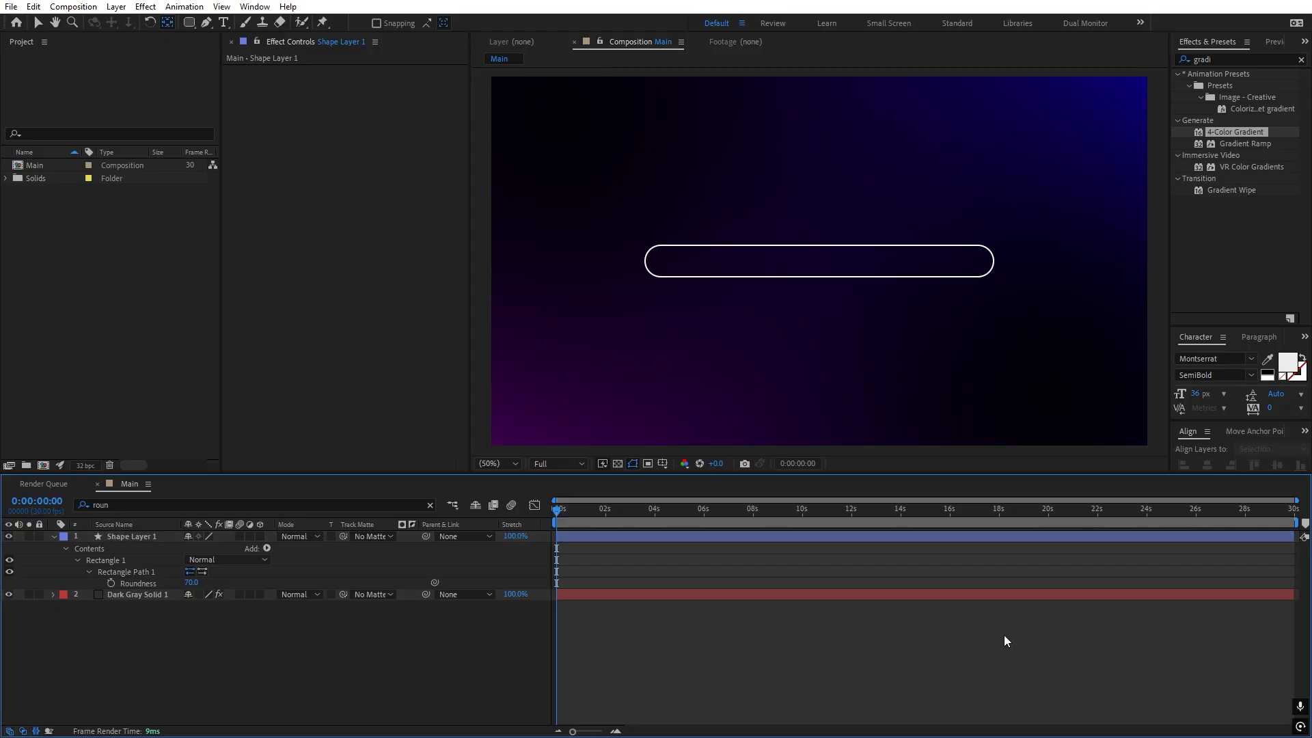
pyautogui.press('v')
# Step: Confirm None as the rounded rectangle's fill and clear the timeline's property filter
pyautogui.click(629, 537)
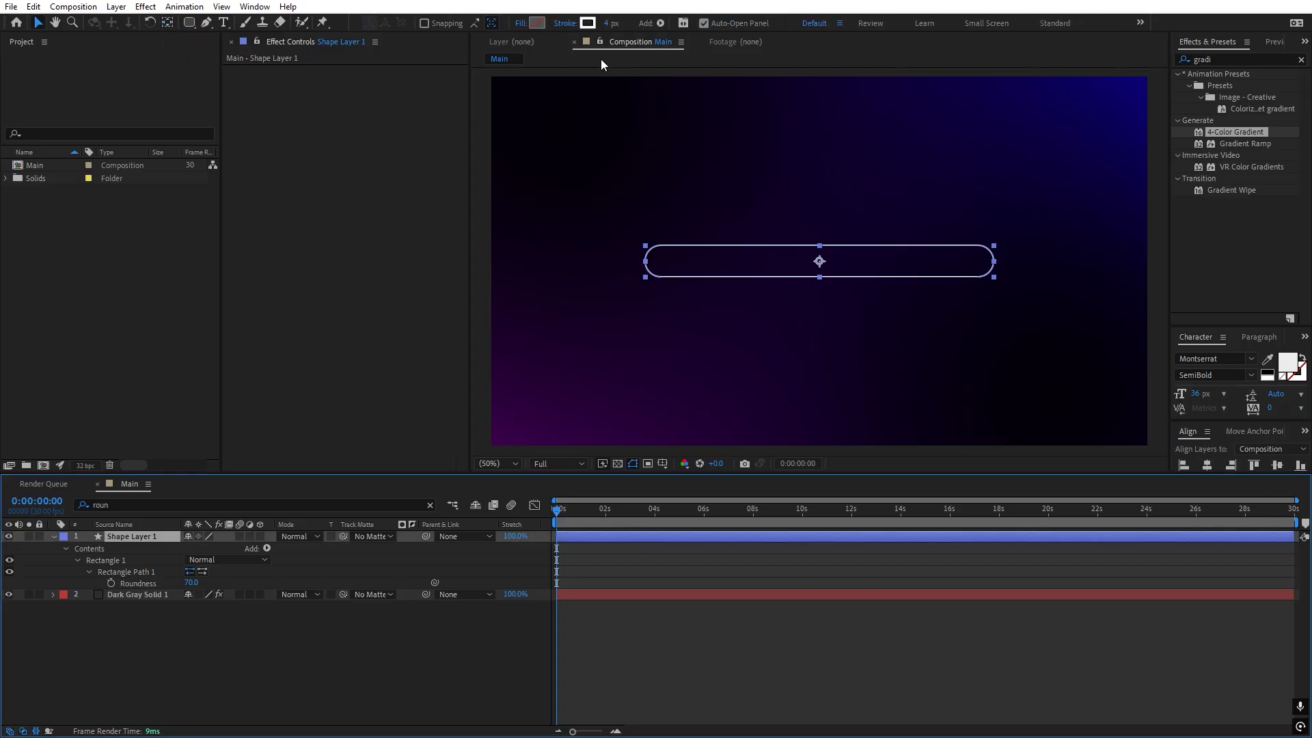
pyautogui.click(520, 27)
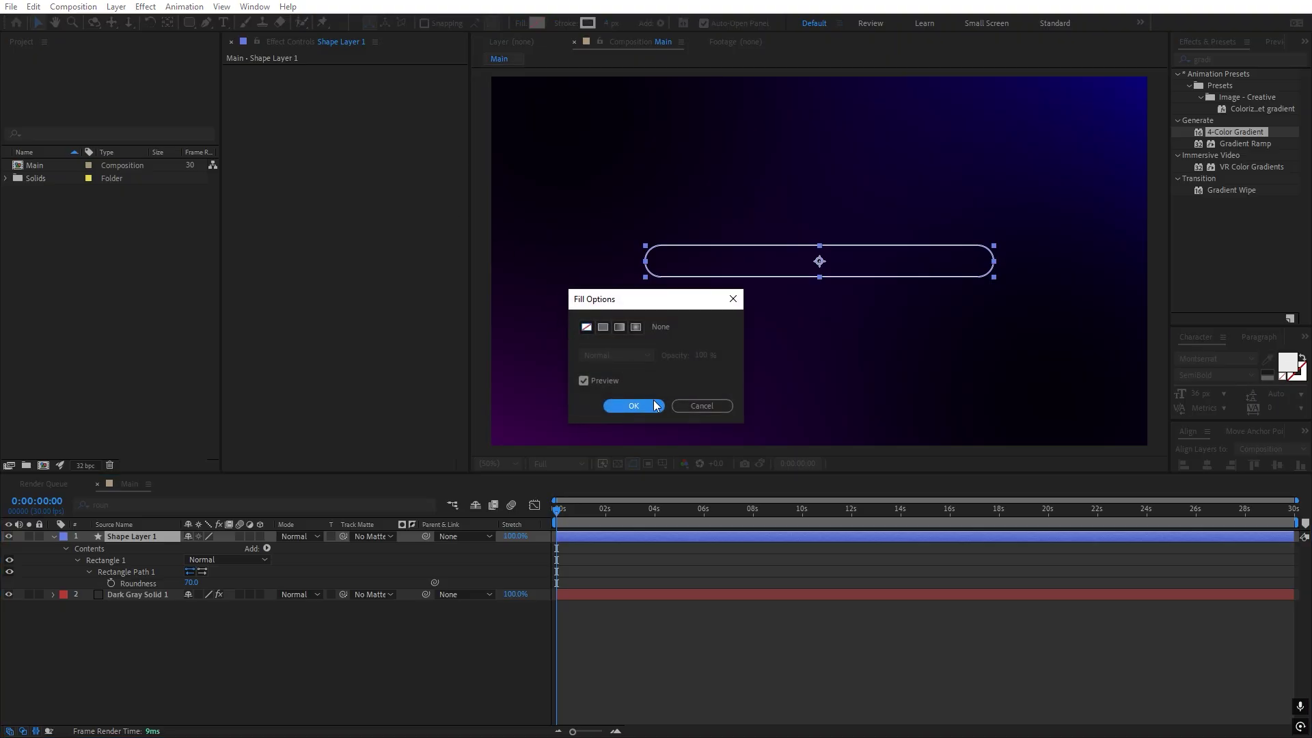
pyautogui.click(654, 401)
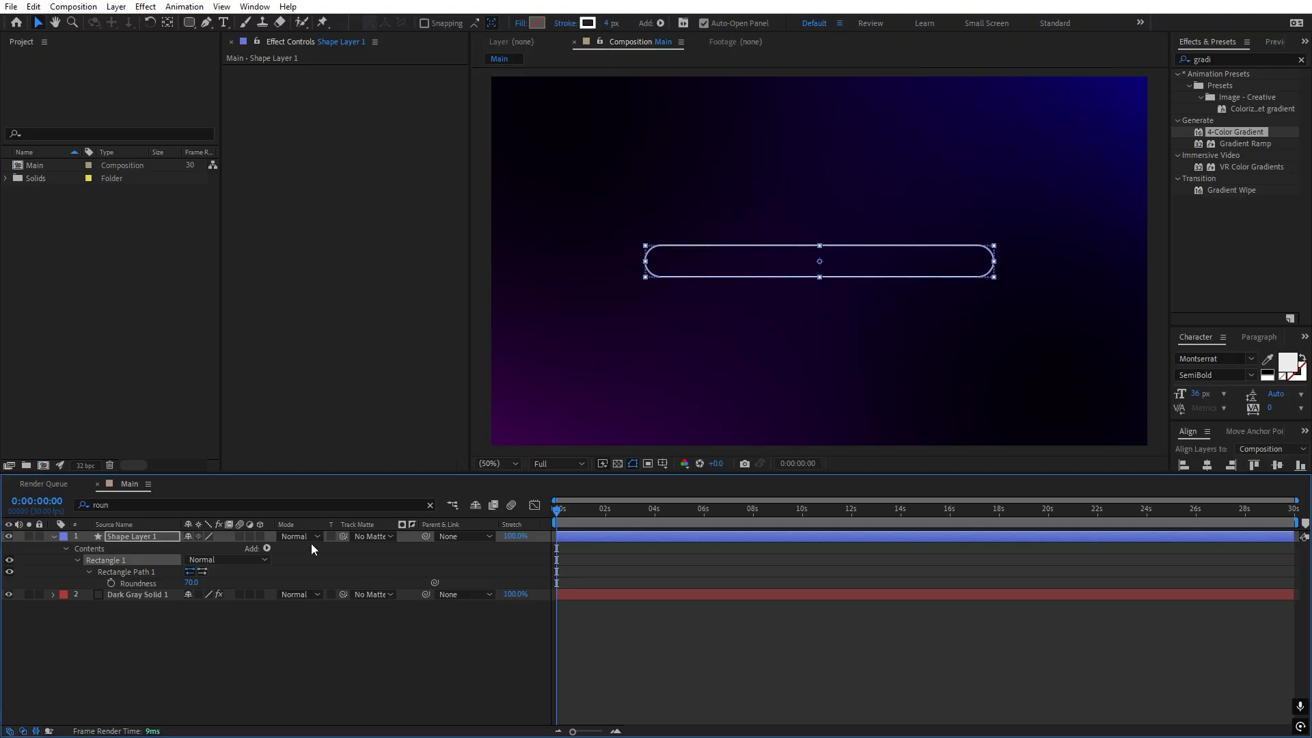
pyautogui.click(219, 638)
pyautogui.click(121, 539)
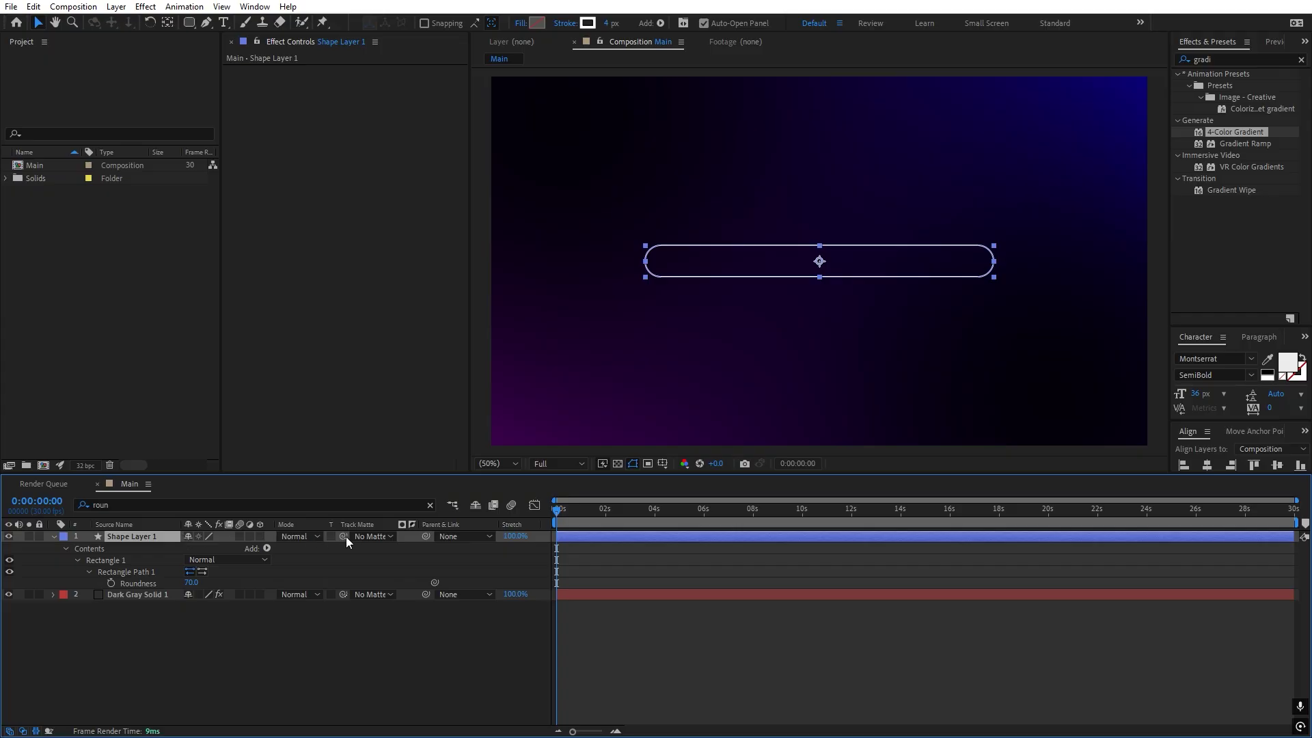
pyautogui.click(429, 505)
pyautogui.click(172, 356)
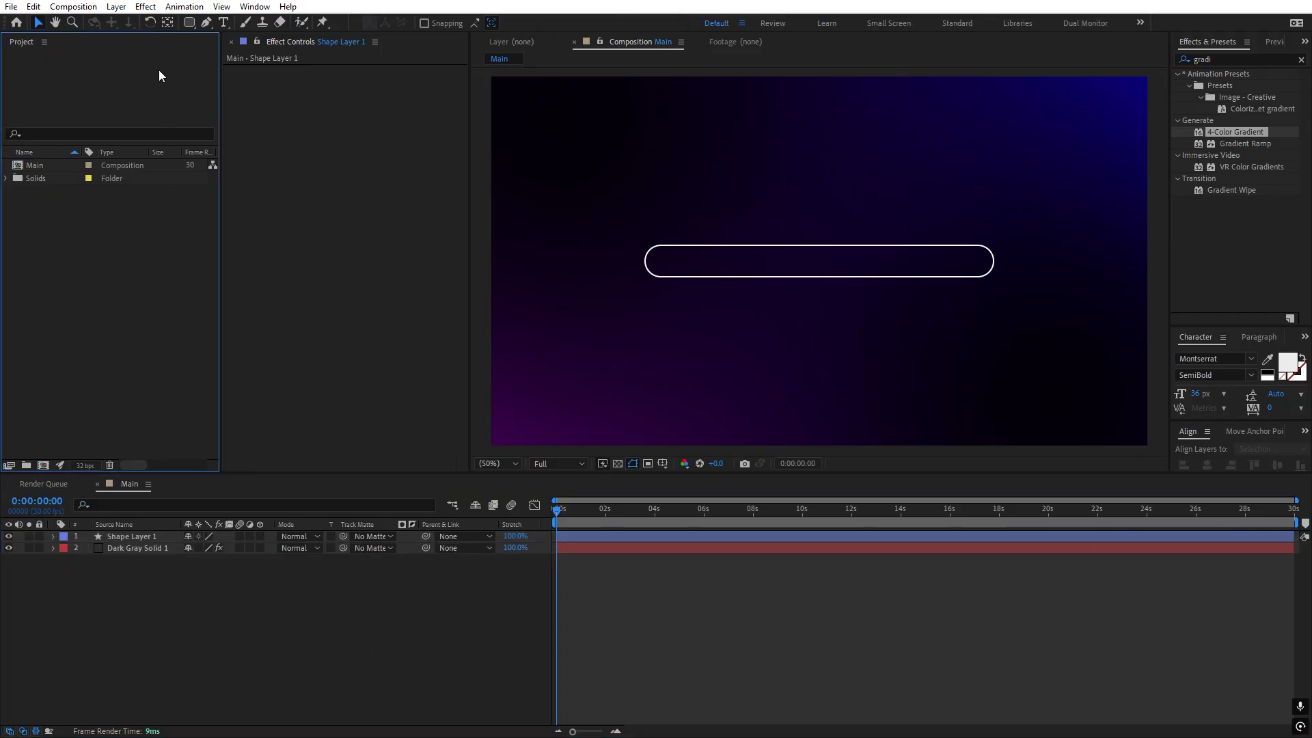
# Step: Add a text layer over the rounded rectangle reading "motion graphics text animation"
pyautogui.click(223, 22)
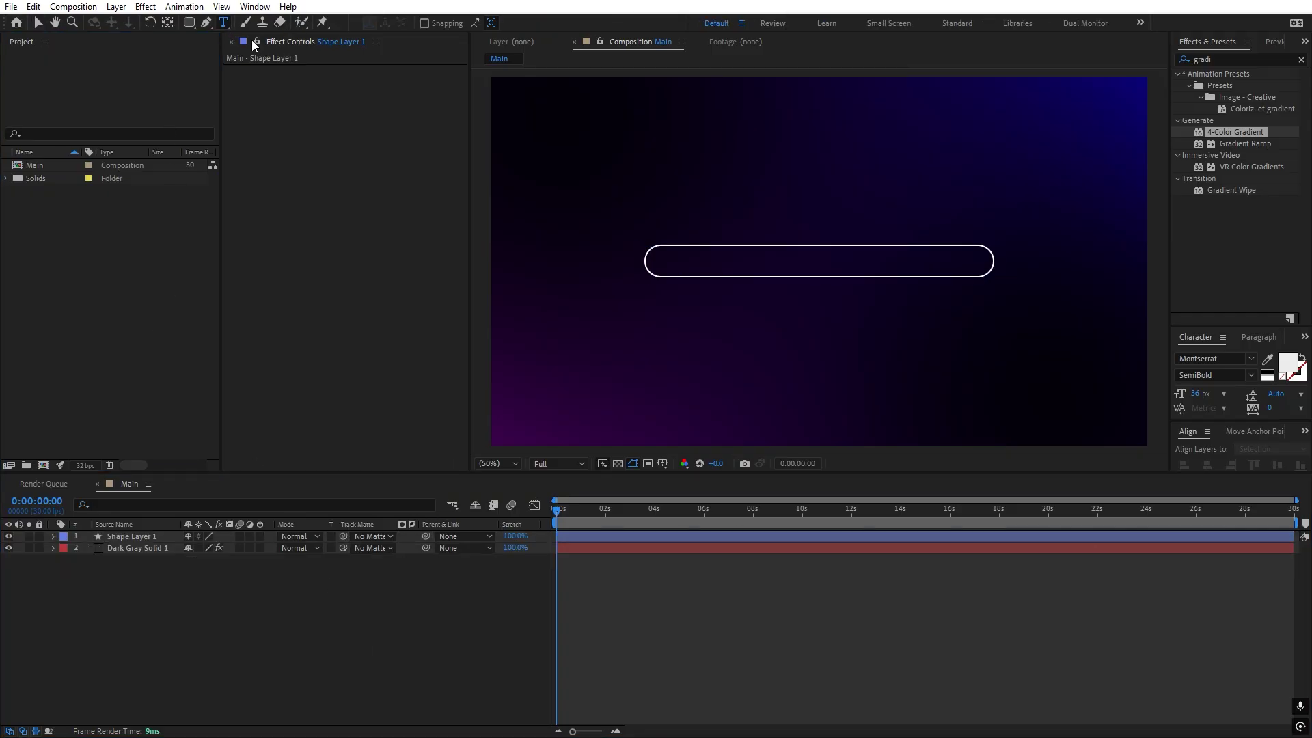
pyautogui.click(664, 259)
pyautogui.write('motion graphics text animation')
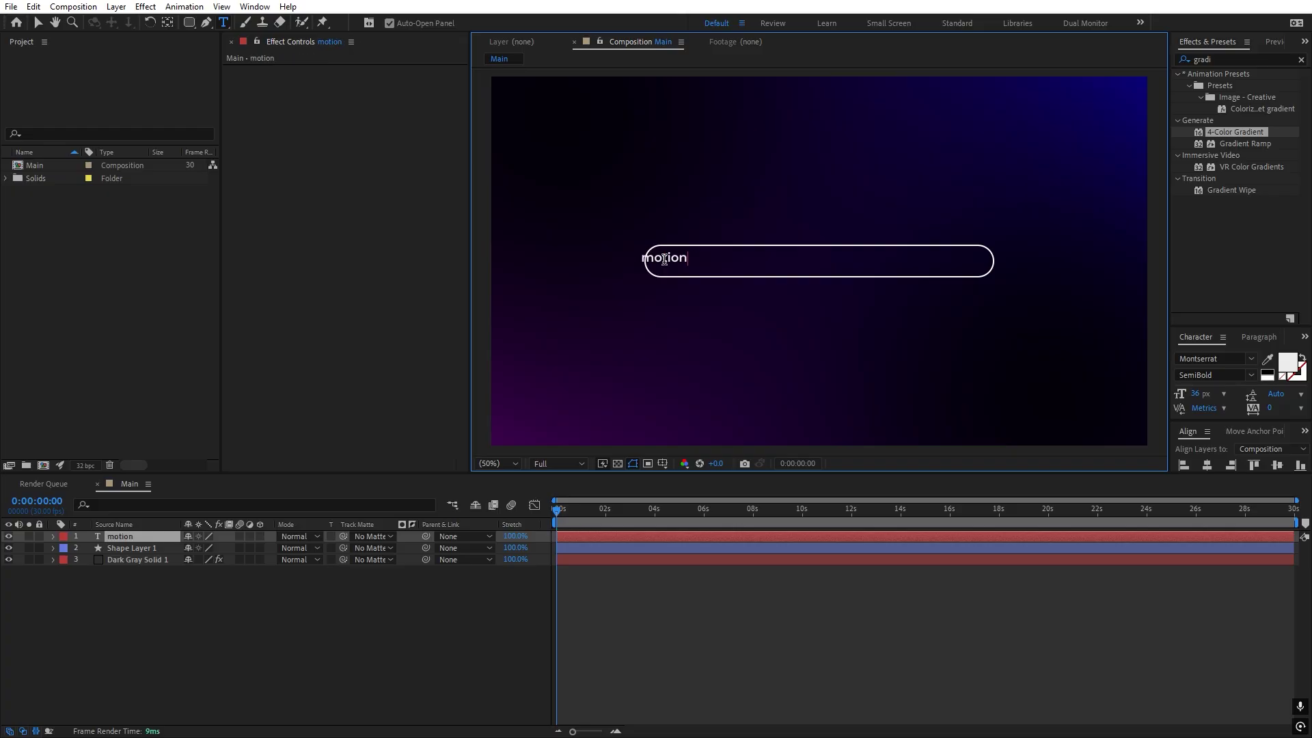
# Step: Enlarge the text to fill most of the rounded rectangle and center both the text in the composition and its anchor point
pyautogui.click(1205, 465)
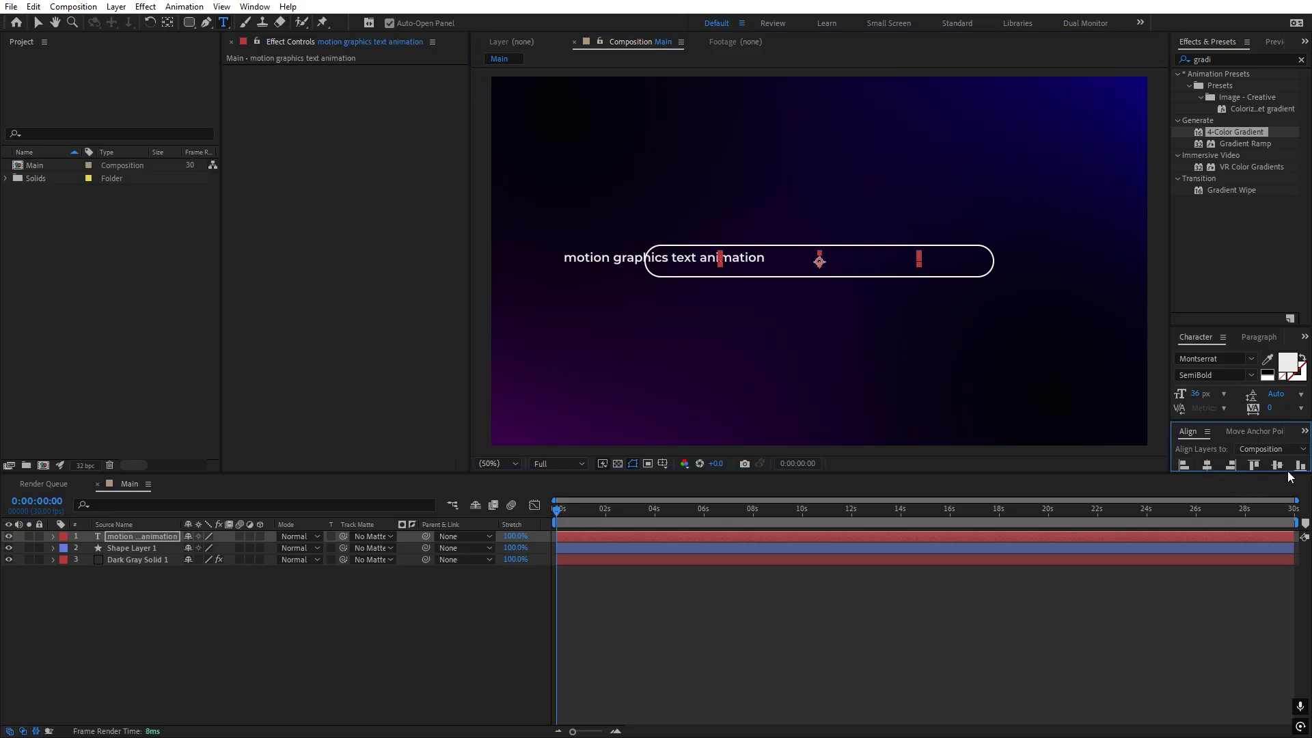
pyautogui.click(38, 23)
pyautogui.moveTo(915, 254); pyautogui.dragTo(947, 258)
pyautogui.click(1205, 465)
pyautogui.click(1277, 465)
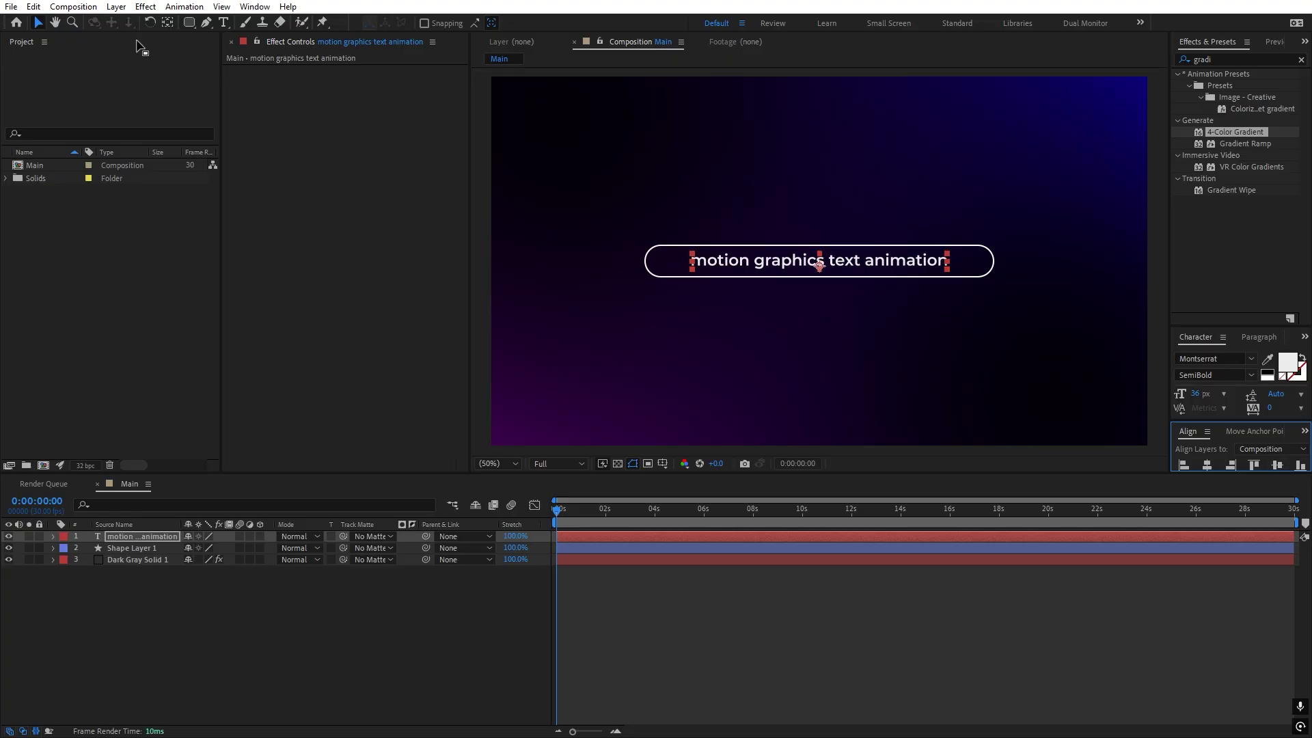
pyautogui.click(167, 22)
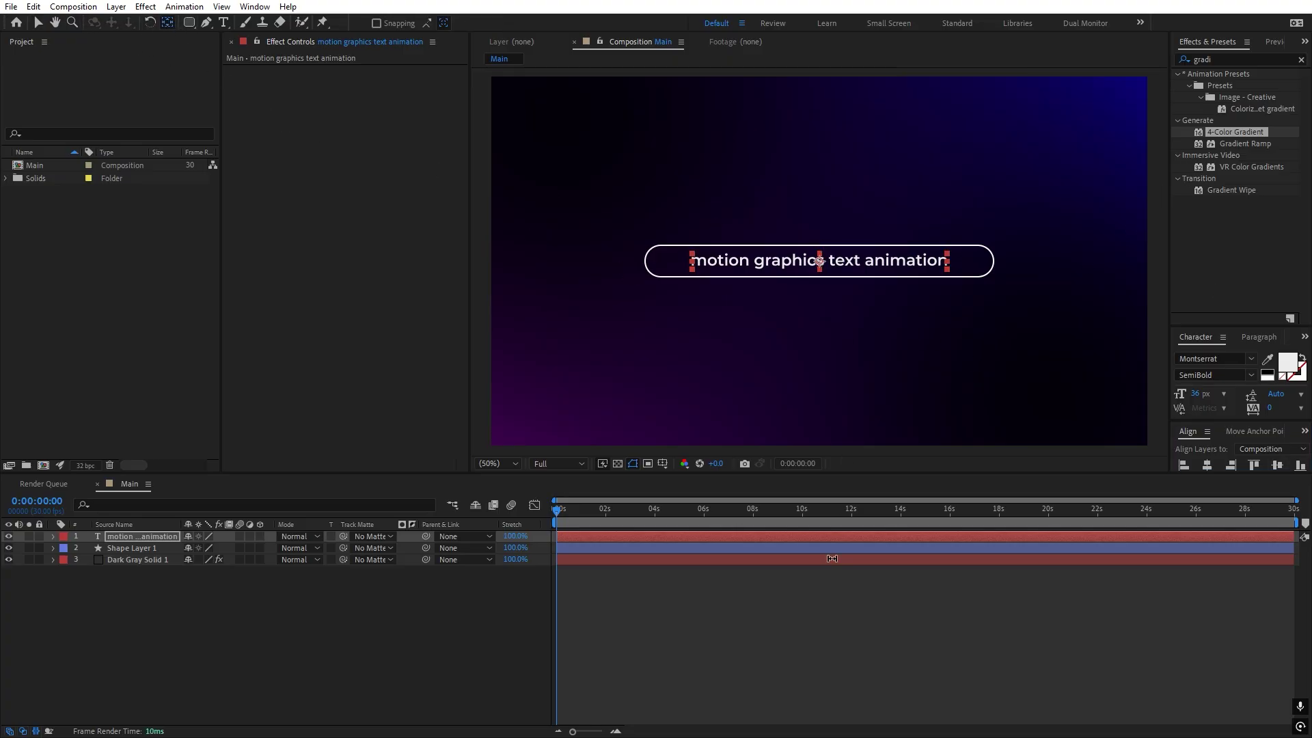
# Step: Find presets matching "type", apply Blinking Cursor Typewriter Console to the text layer, and preview the typing
pyautogui.click(845, 573)
pyautogui.press('v')
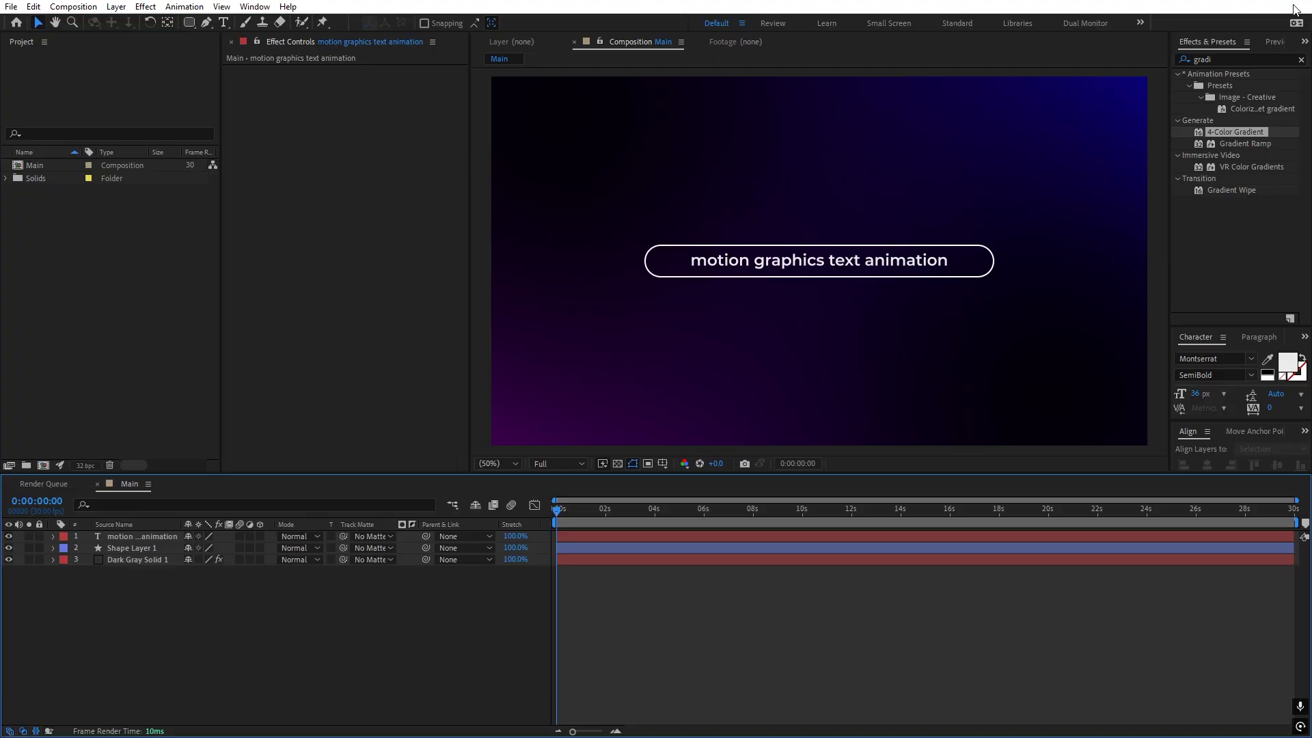
pyautogui.click(1300, 61)
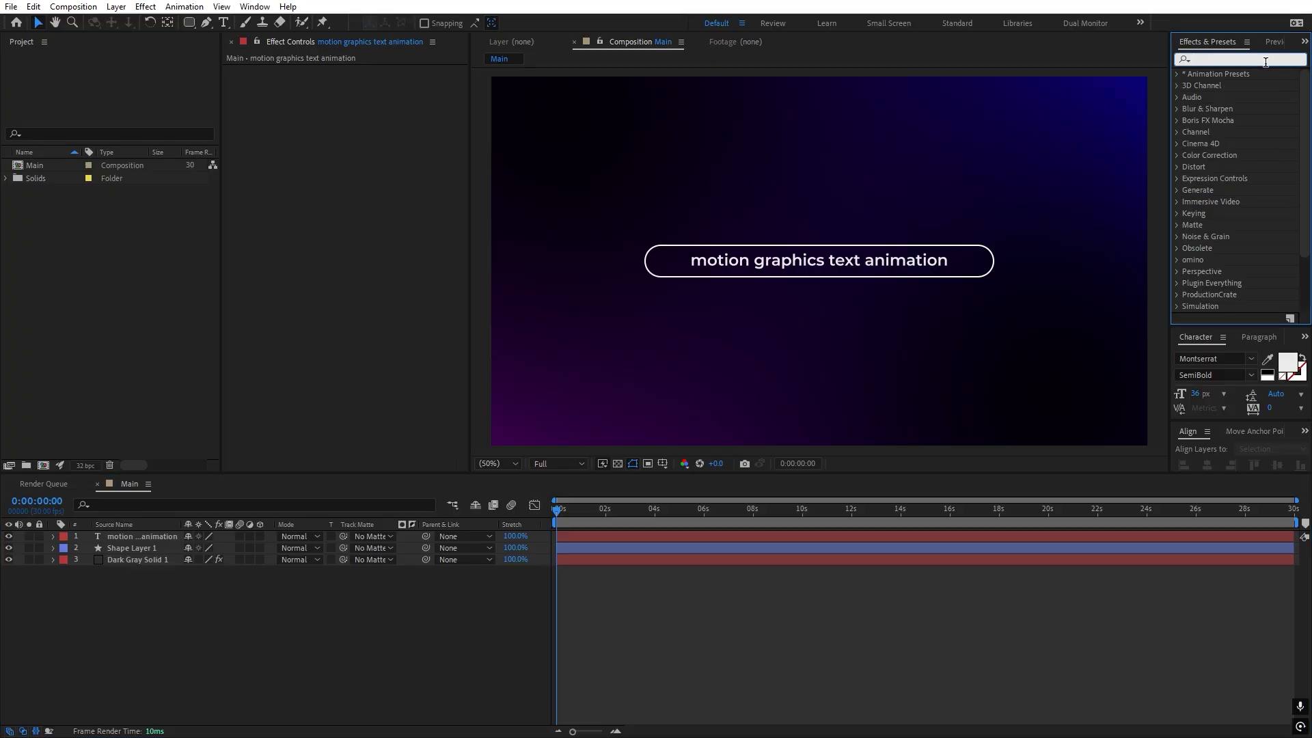
pyautogui.write('type')
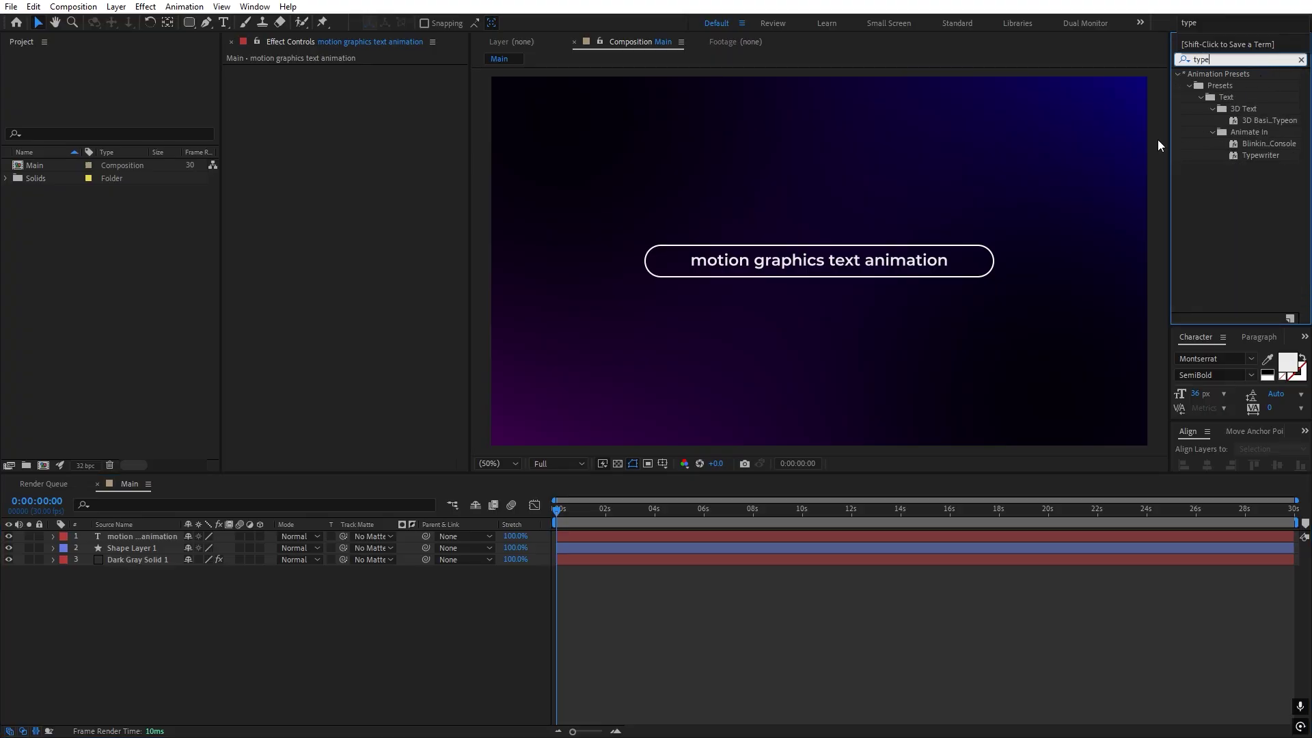
pyautogui.moveTo(1168, 152); pyautogui.dragTo(1127, 152)
pyautogui.click(1230, 154)
pyautogui.click(1220, 144)
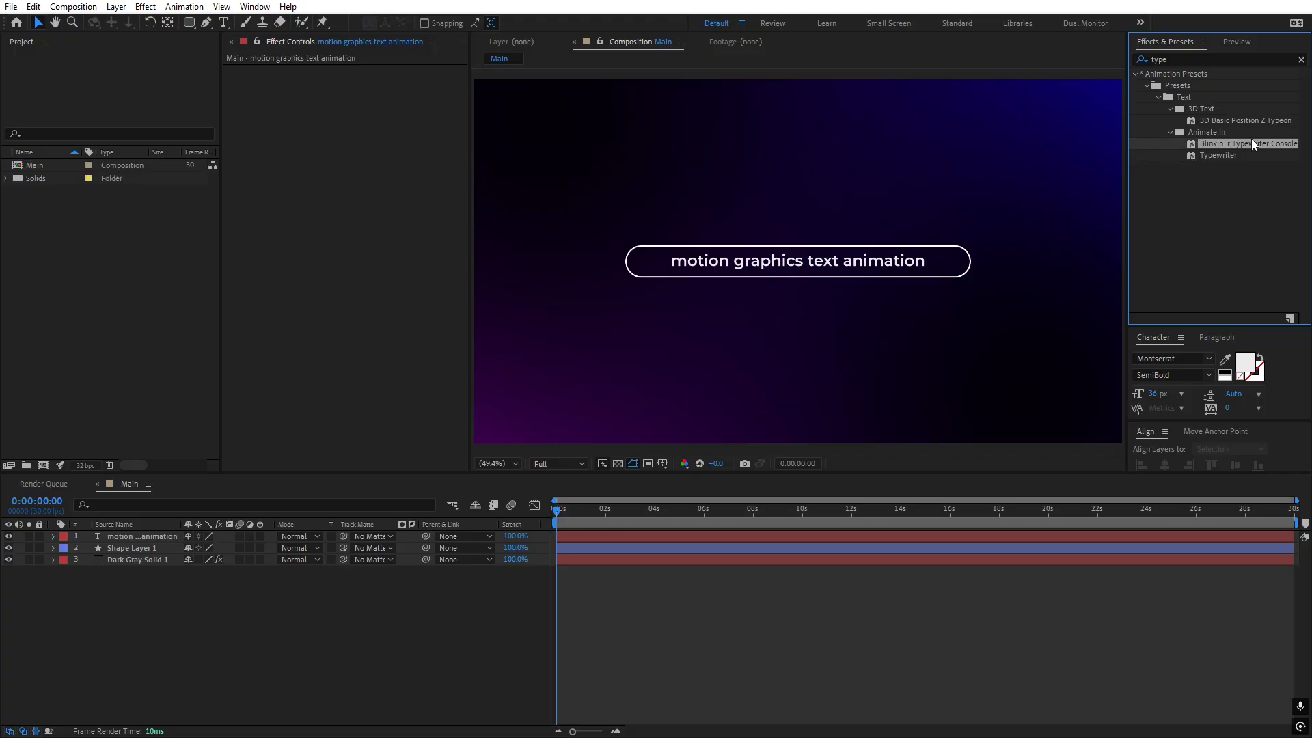
pyautogui.moveTo(1252, 144); pyautogui.dragTo(751, 259)
pyautogui.press('space')
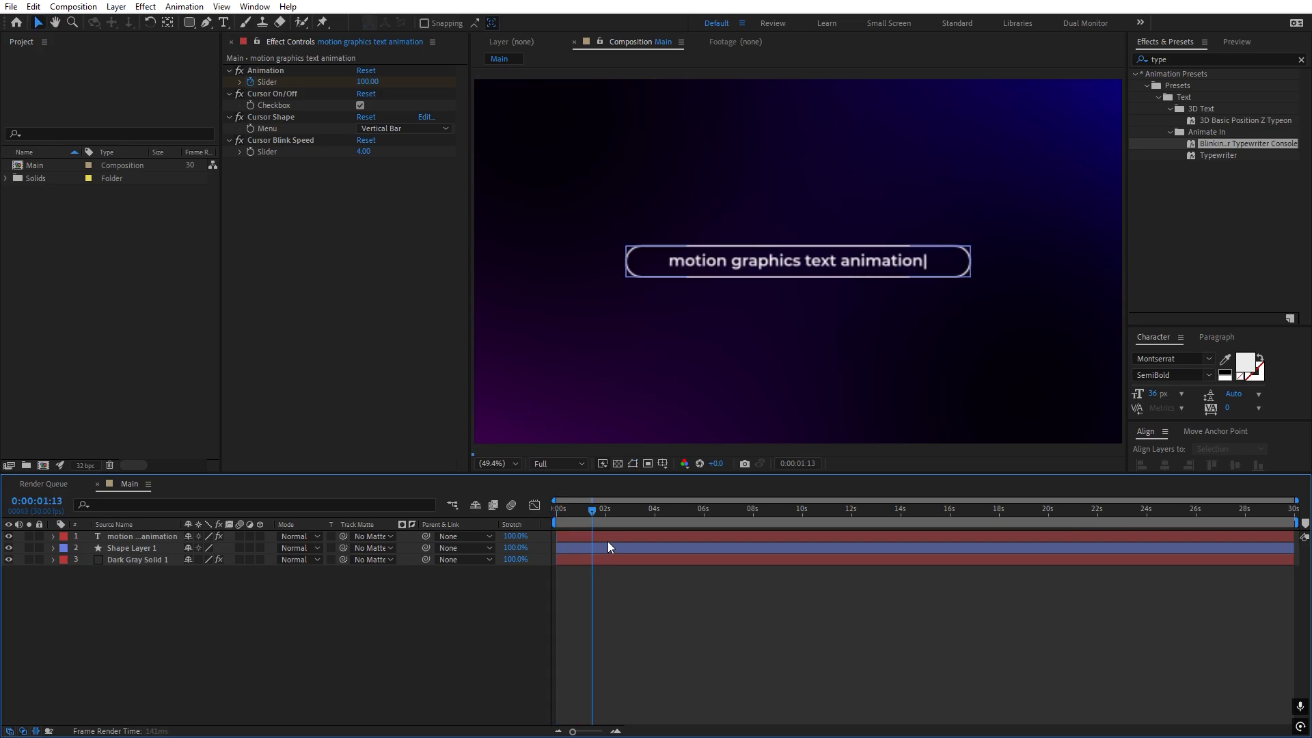
# Step: Slow the typing by moving the text's last Animation Slider keyframe to 0:00:02:07, and preview the result
pyautogui.click(605, 535)
pyautogui.press('u')
pyautogui.moveTo(582, 560); pyautogui.dragTo(612, 559)
pyautogui.press('space')
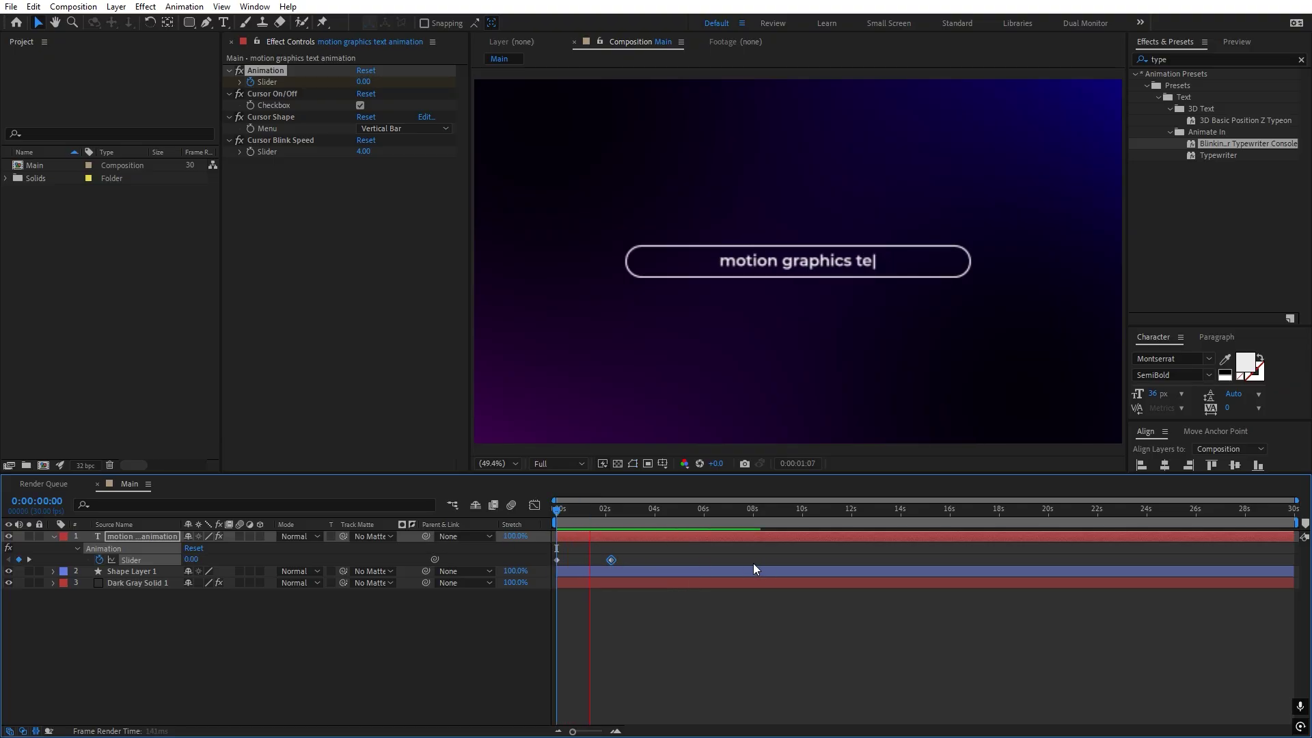
# Step: At 0:00:02:07, set the text layer's paragraph alignment to left
pyautogui.click(611, 512)
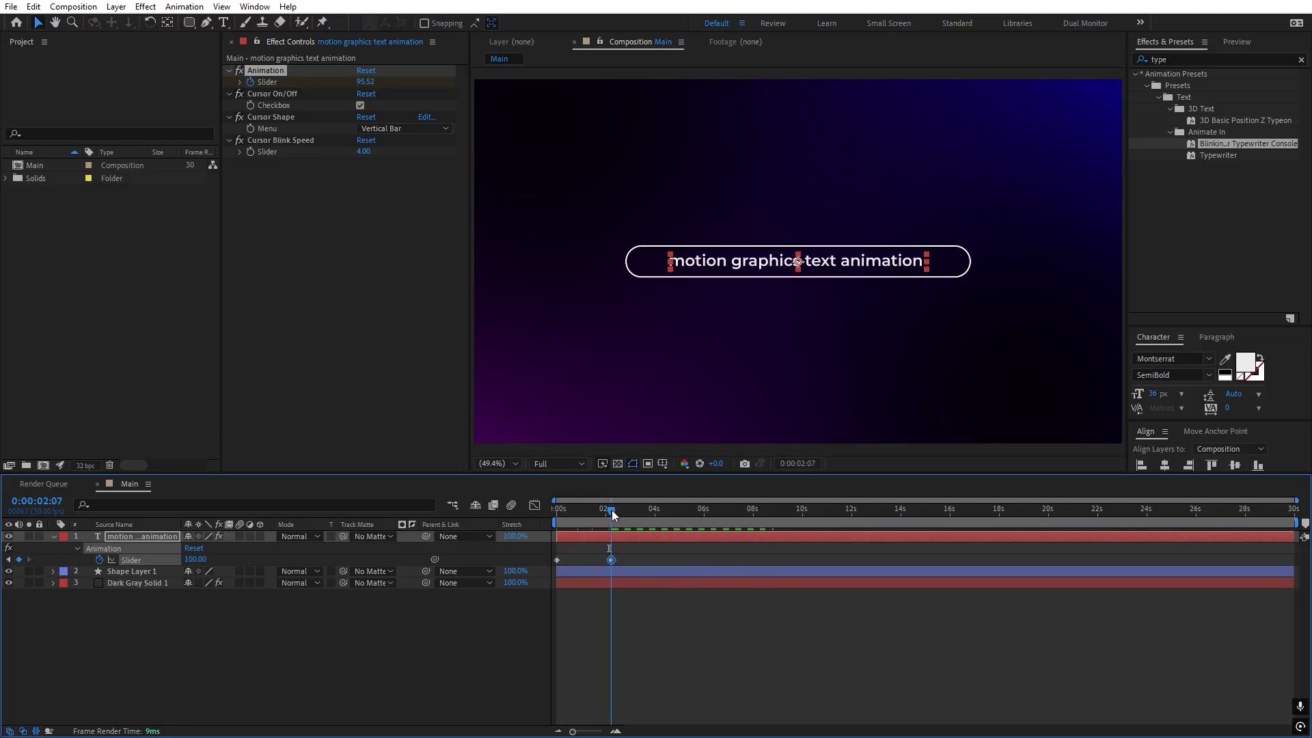
pyautogui.click(693, 536)
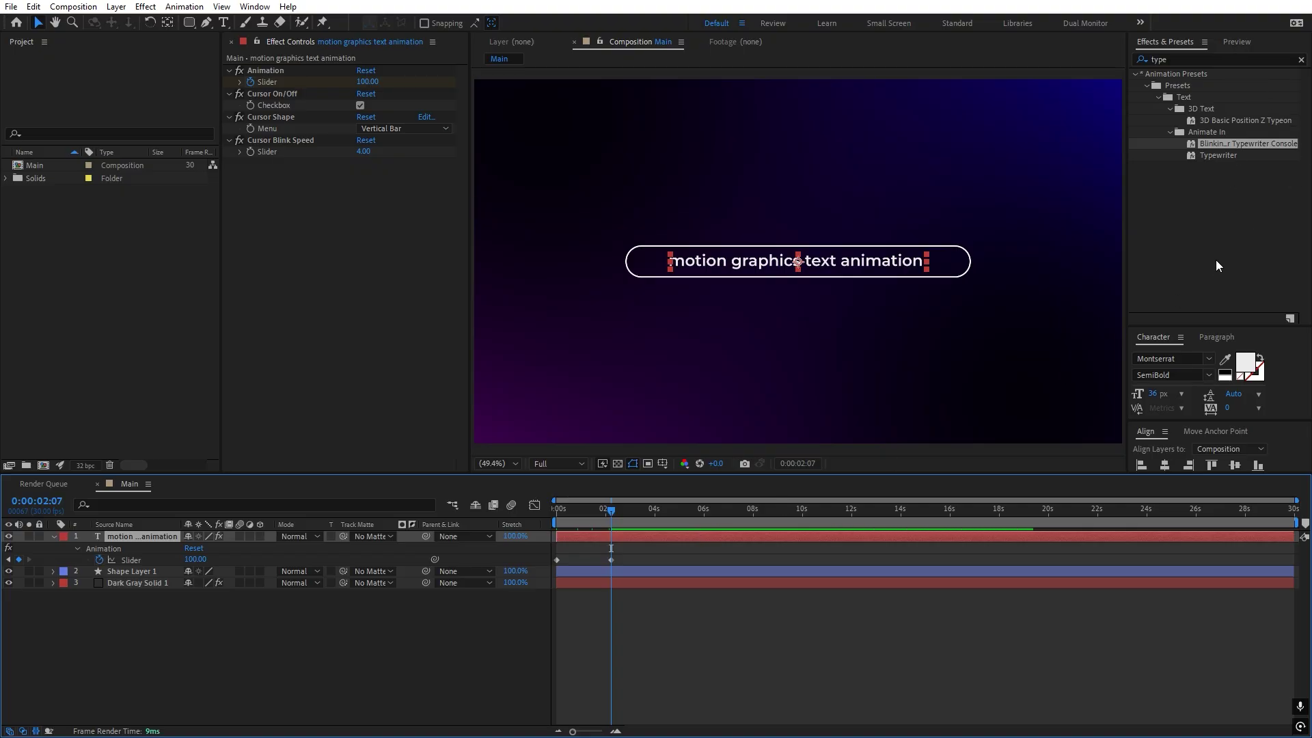
pyautogui.click(1216, 337)
pyautogui.click(1139, 356)
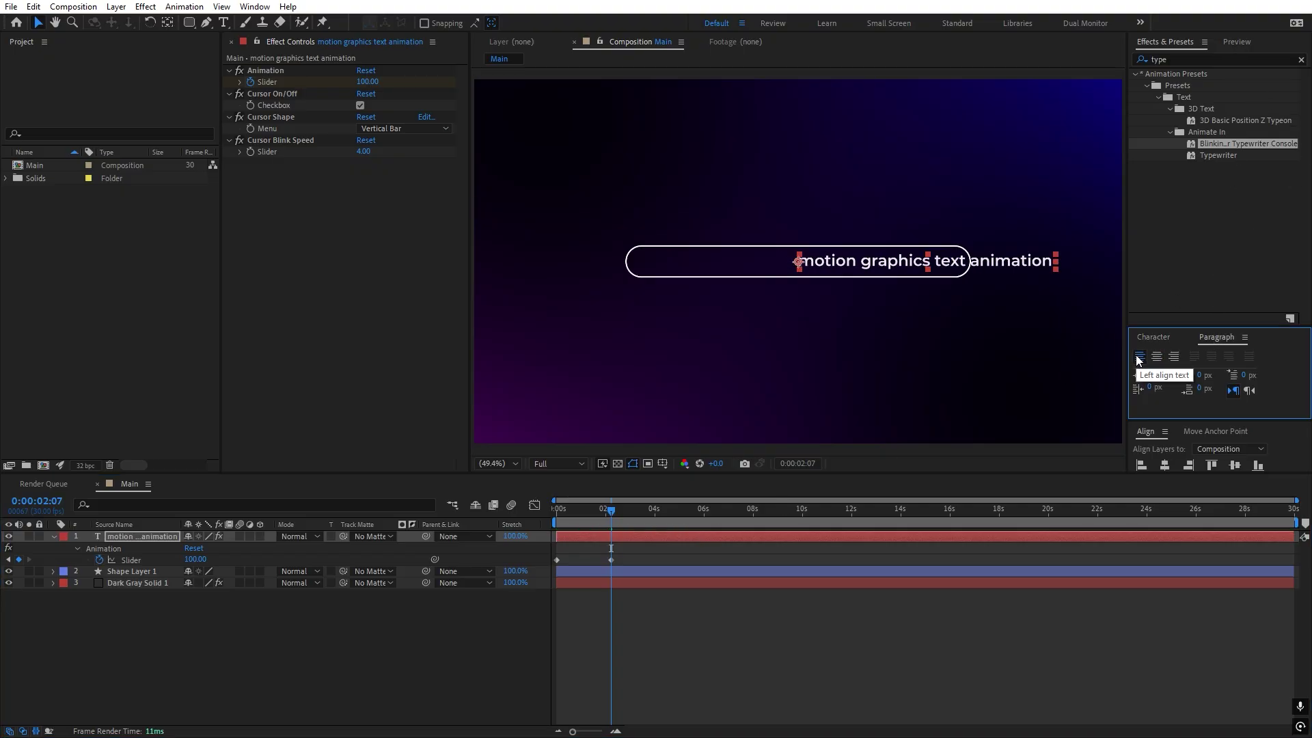
# Step: Preview the left-aligned typing and center the fully typed text horizontally in the composition at 0:00:02:07
pyautogui.moveTo(625, 512); pyautogui.dragTo(548, 523)
pyautogui.press('space')
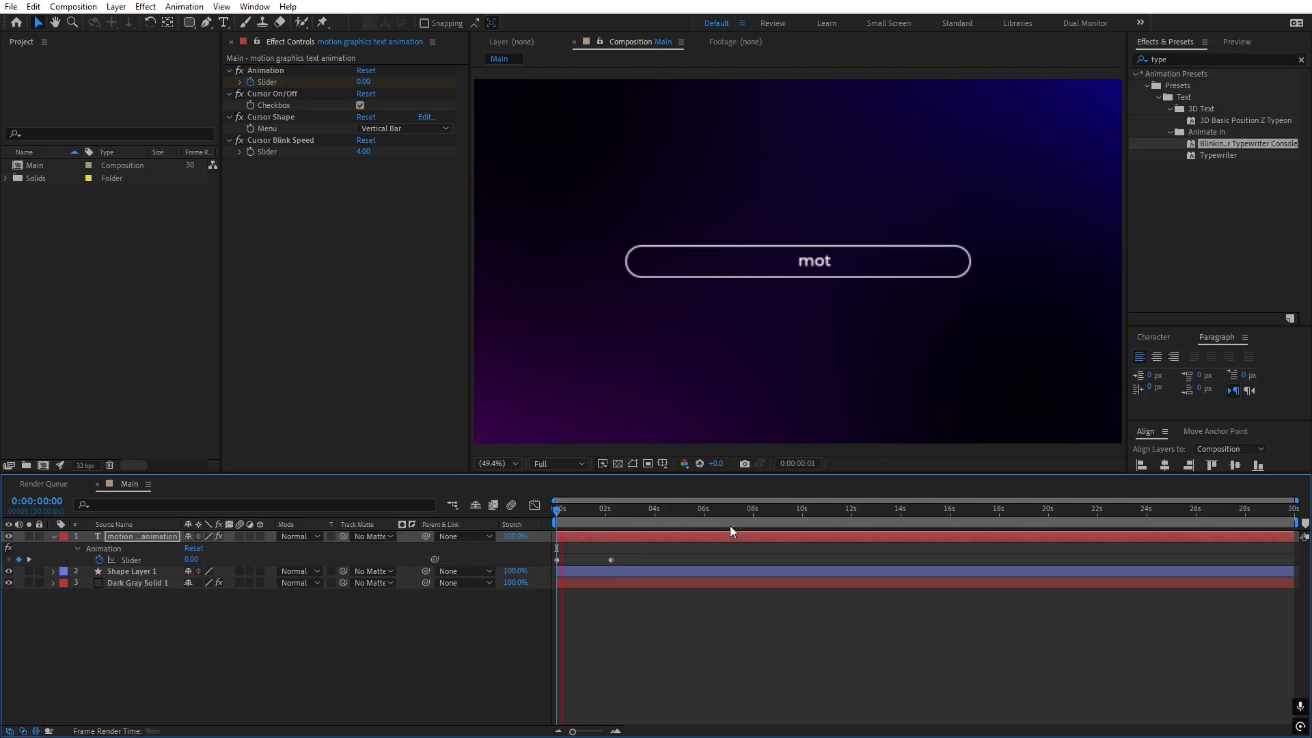
pyautogui.press('space')
pyautogui.press('space')
pyautogui.moveTo(589, 518); pyautogui.dragTo(616, 517)
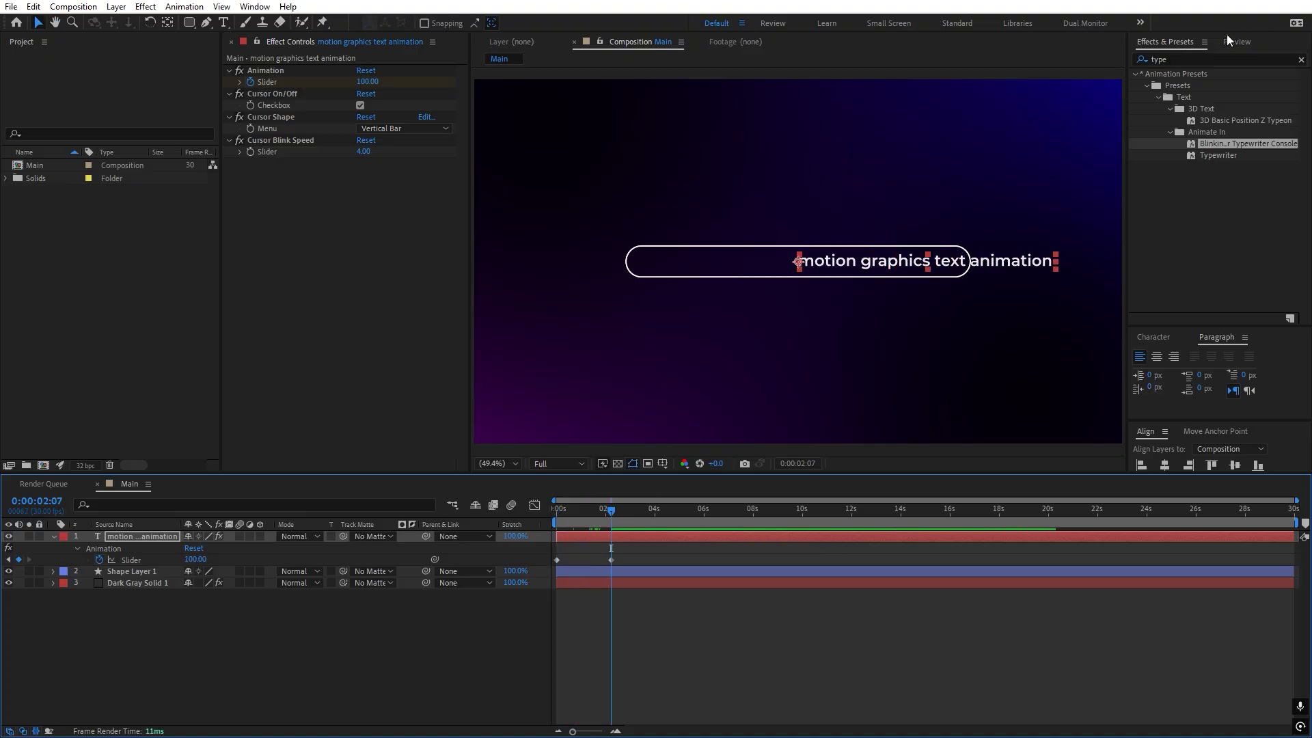
pyautogui.click(1163, 467)
pyautogui.click(812, 630)
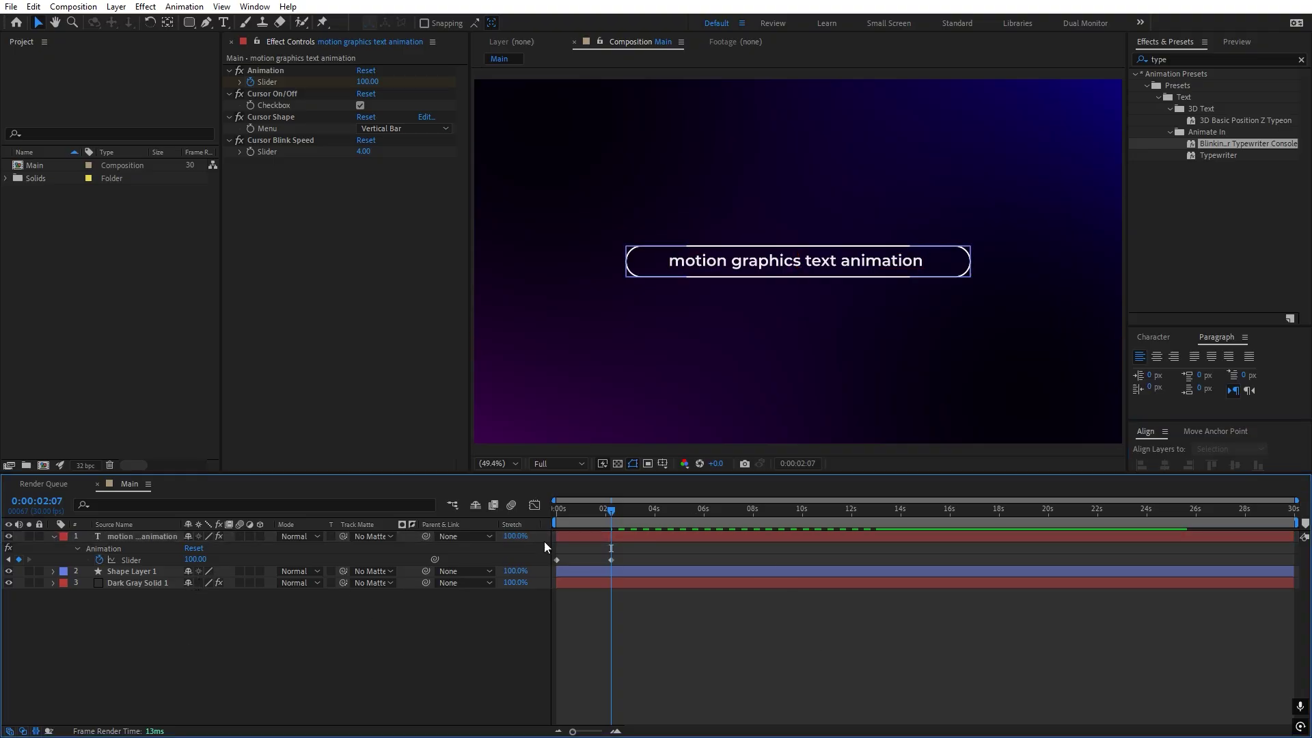
# Step: Shift the text layer to start at 0:00:02:07 and add a null object to the composition
pyautogui.moveTo(589, 536); pyautogui.dragTo(643, 536)
pyautogui.click(298, 680)
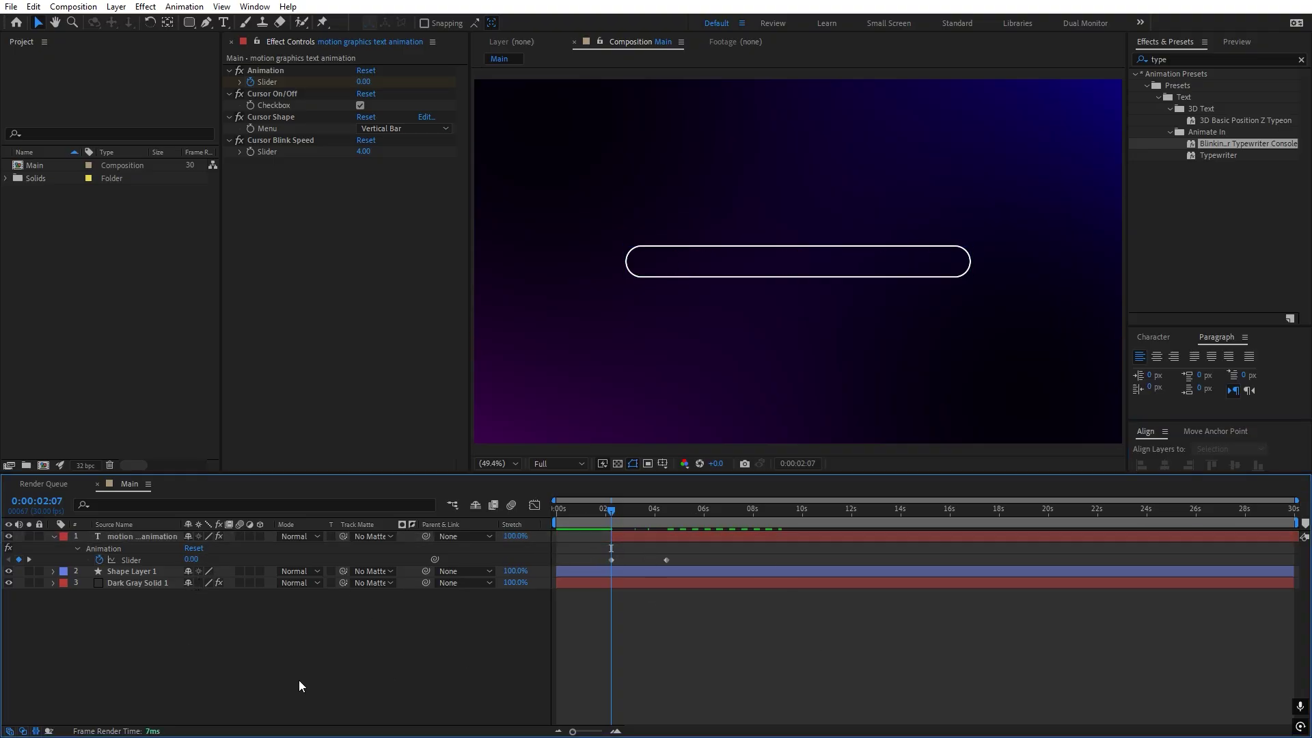
pyautogui.rightClick(299, 685)
pyautogui.moveTo(375, 507)
pyautogui.click(469, 589)
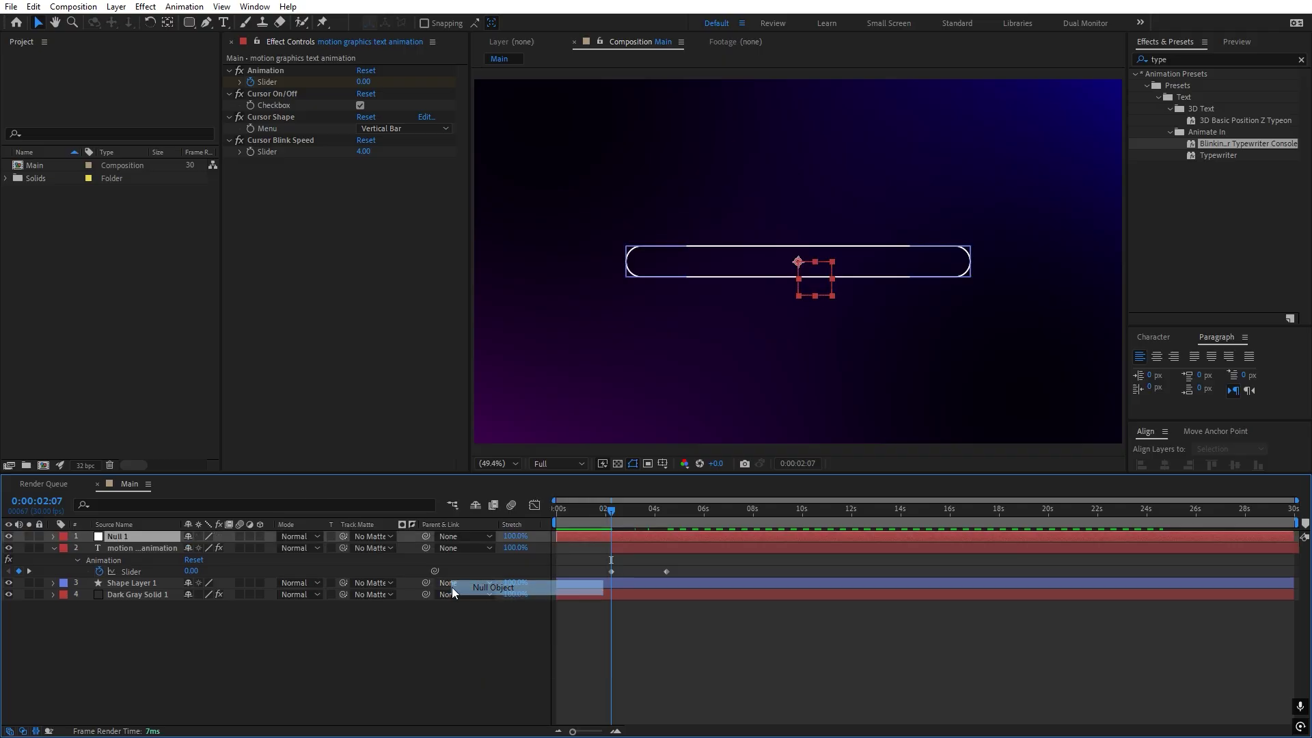
# Step: Parent the text layer and Shape Layer 1 to Null 1, and select the null
pyautogui.click(125, 550)
pyautogui.keyDown('ctrl'); pyautogui.click(140, 584); pyautogui.keyUp('ctrl')
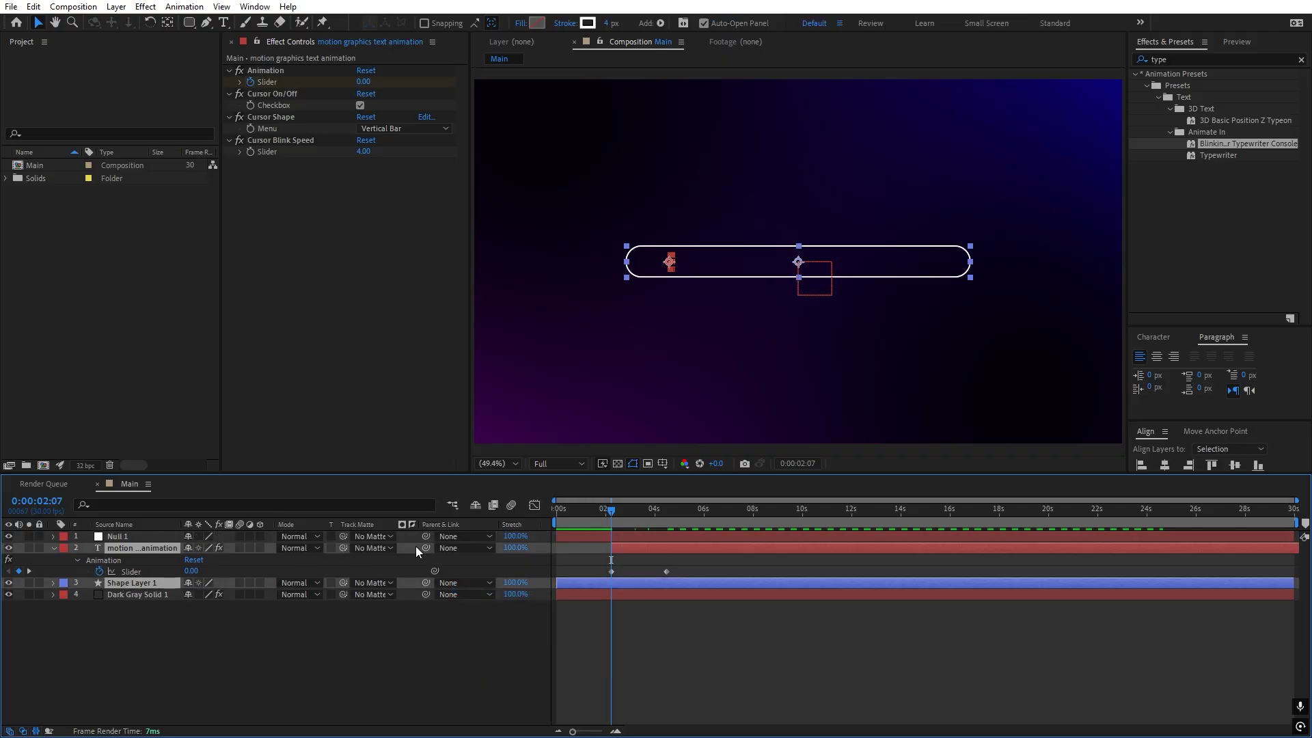
pyautogui.moveTo(313, 539); pyautogui.dragTo(159, 534)
pyautogui.click(159, 535)
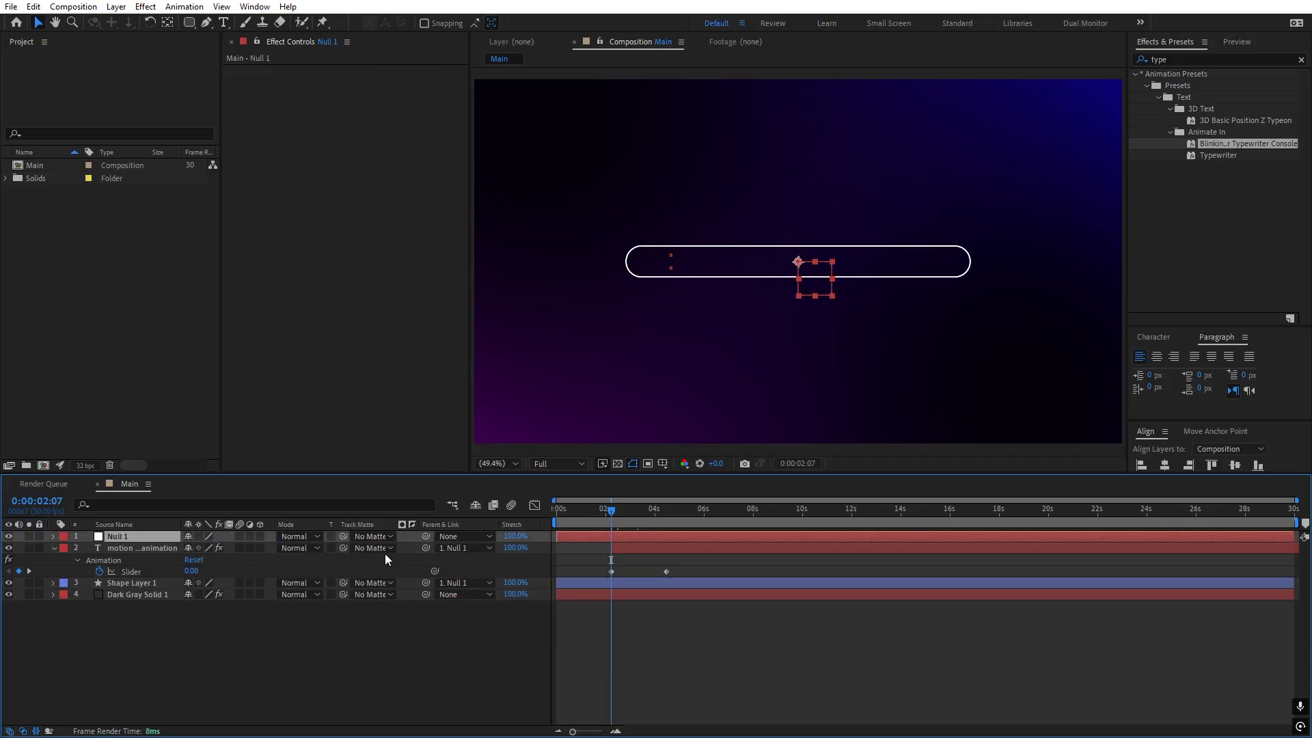
# Step: Add Position and Scale keyframes to Null 1 and move both to just past six seconds
pyautogui.press('s')
pyautogui.press('p')
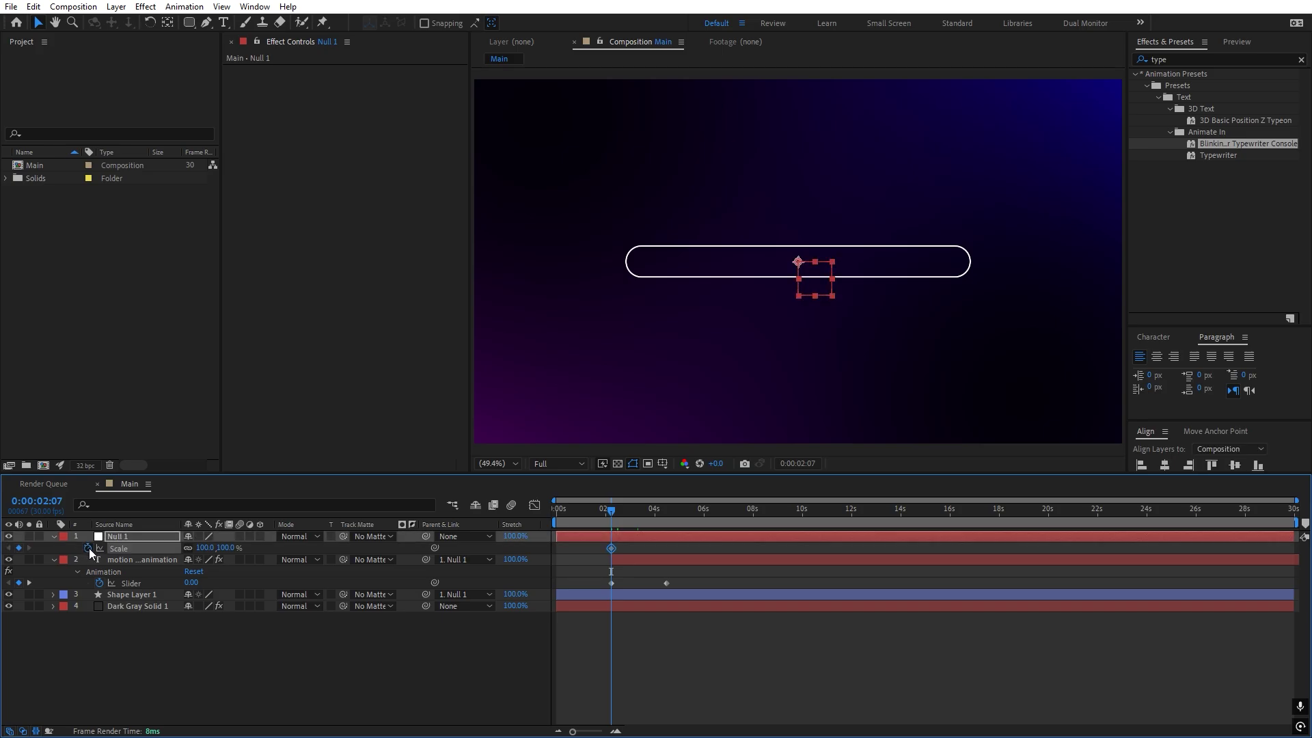
pyautogui.click(88, 547)
pyautogui.hotkey('alt', 'shift', 's')
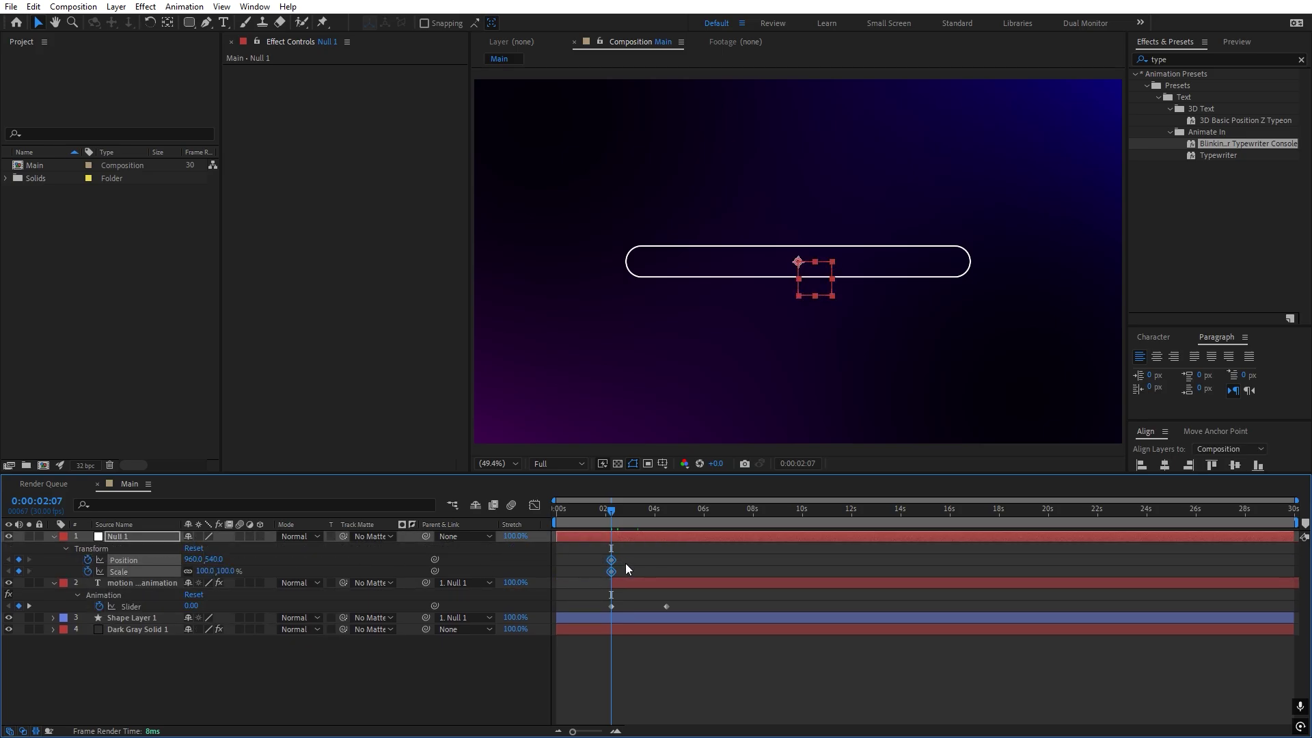
pyautogui.moveTo(719, 559); pyautogui.dragTo(707, 564)
pyautogui.click(646, 564)
# Step: At 0:00:02:07, set Null 1's Scale to 516% and its Position to 3732, 540
pyautogui.moveTo(198, 571); pyautogui.dragTo(491, 573)
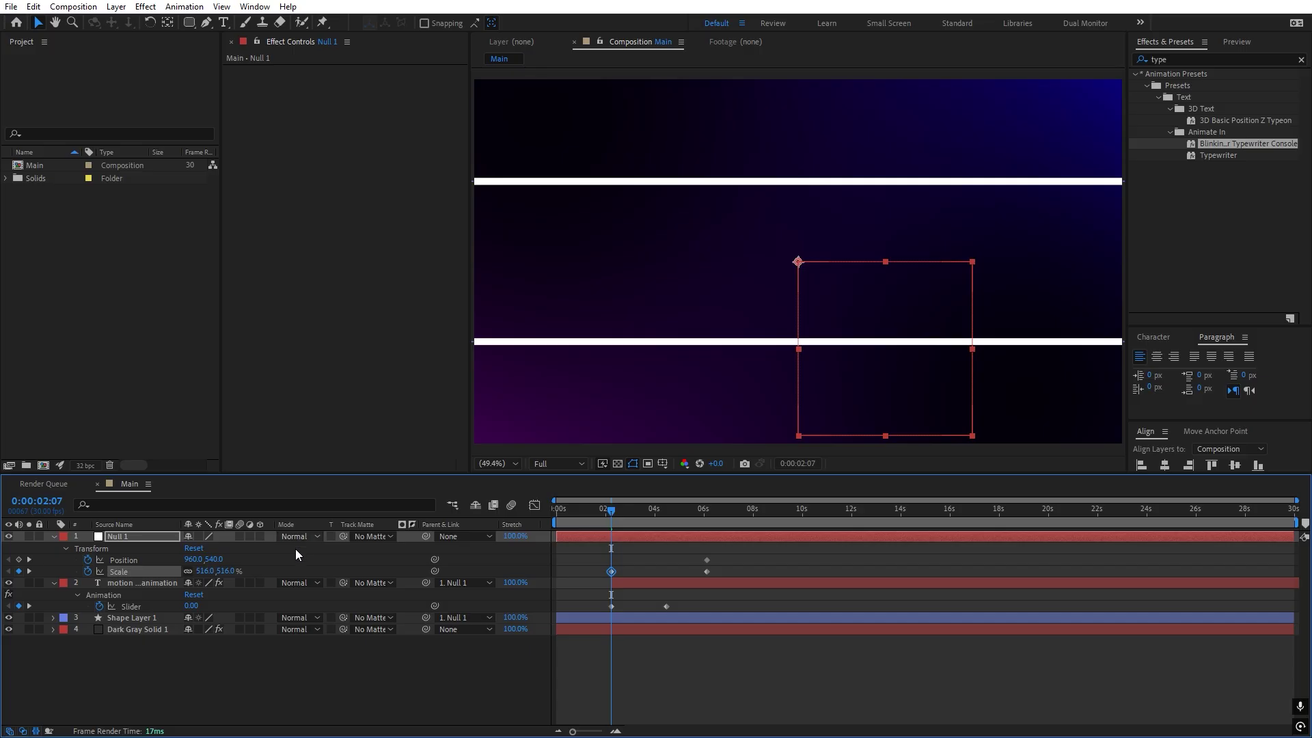
pyautogui.moveTo(190, 560); pyautogui.dragTo(921, 459)
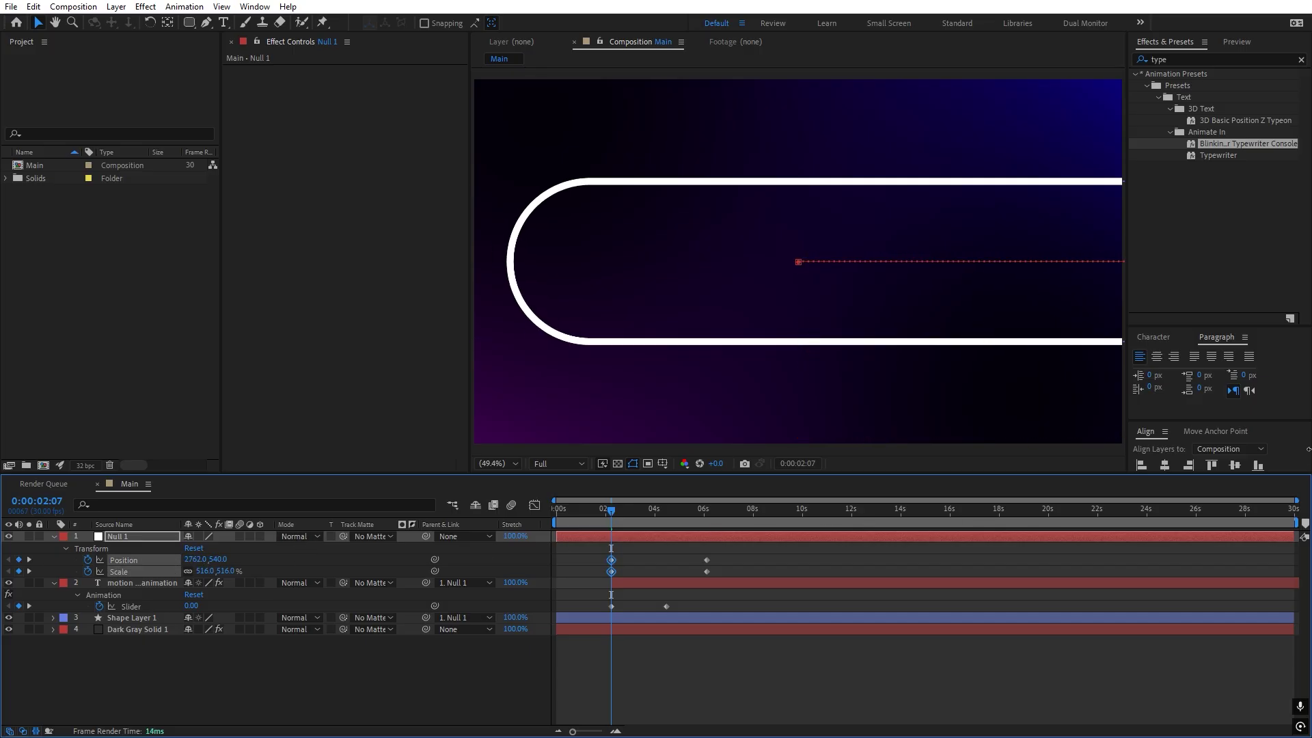
pyautogui.moveTo(195, 560); pyautogui.dragTo(835, 527)
# Step: Copy Null 1's 516% Scale keyframe from 0:00:02:07 to 0:00:04:00
pyautogui.moveTo(611, 510); pyautogui.dragTo(654, 509)
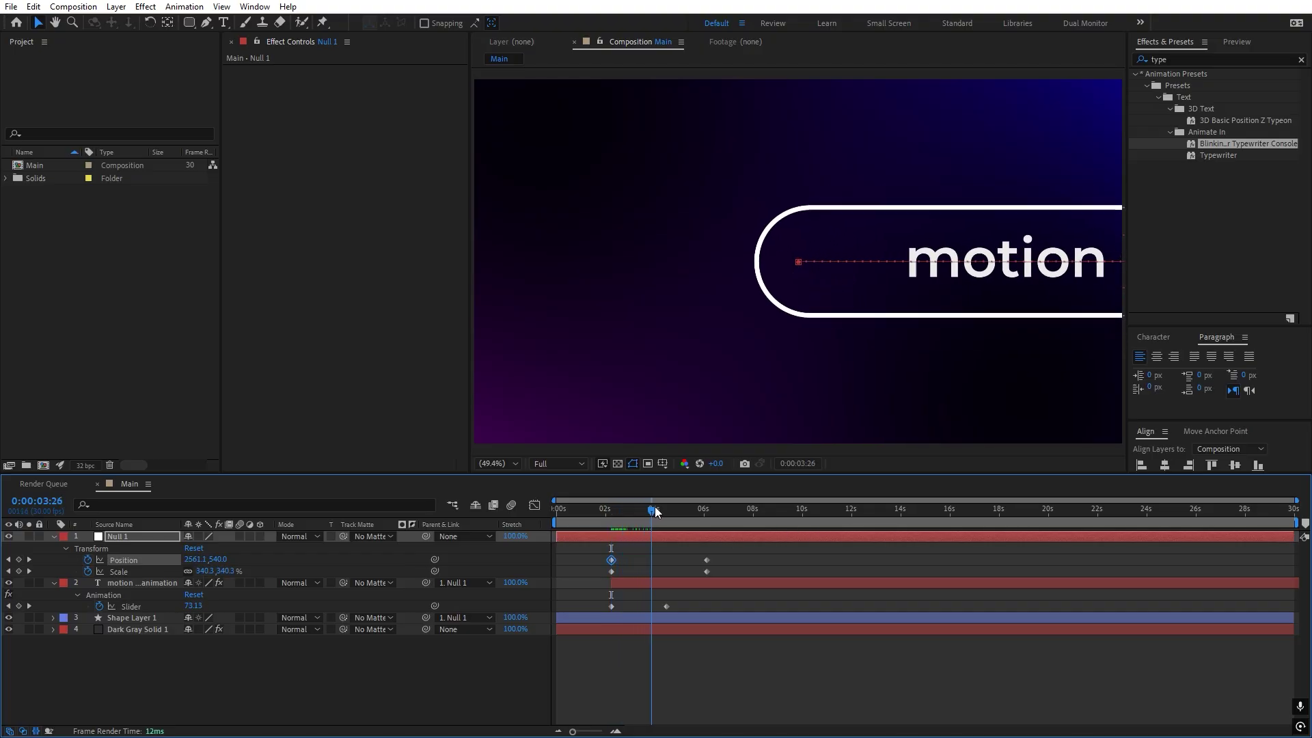
pyautogui.click(620, 572)
pyautogui.moveTo(620, 574); pyautogui.dragTo(594, 572)
pyautogui.hotkey('ctrl', 'c')
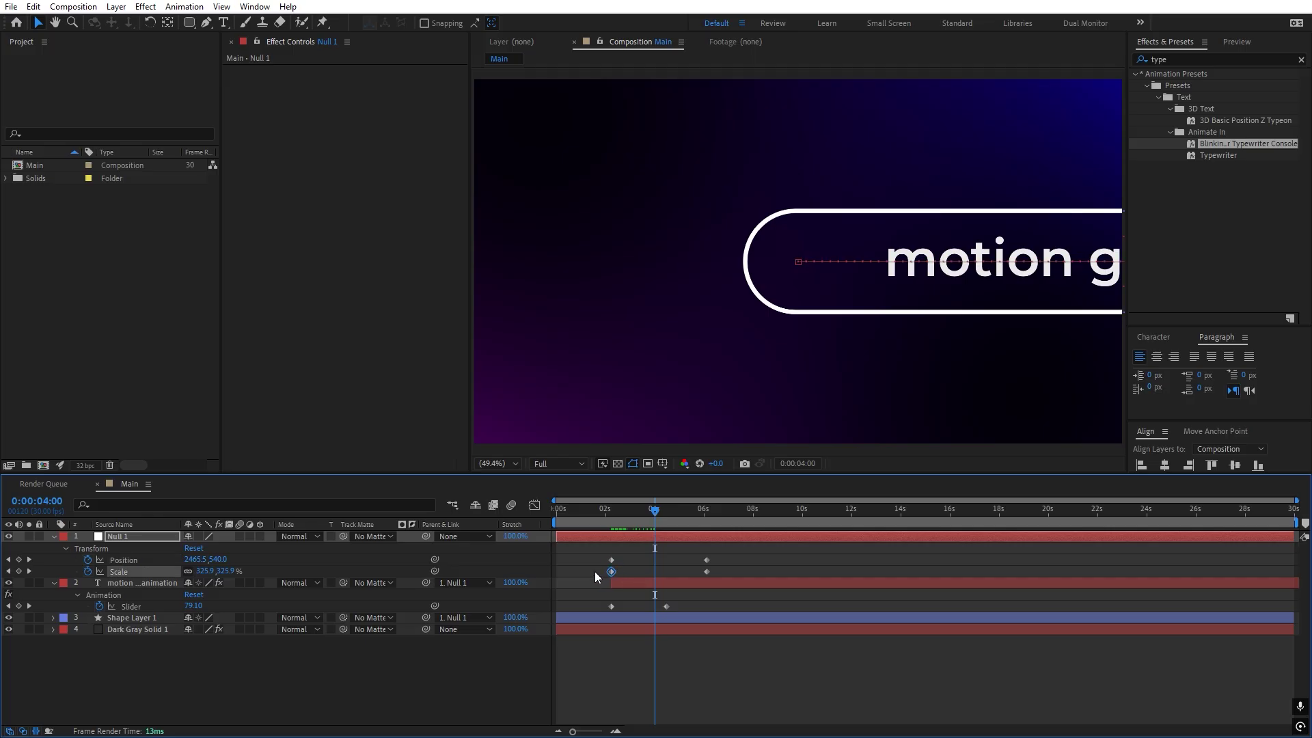
pyautogui.hotkey('ctrl', 'v')
# Step: Keyframe Null 1's Position at -114.5, 540 and move the middle Position and Scale keyframes to 0:00:04:14
pyautogui.moveTo(197, 559); pyautogui.dragTo(102, 559)
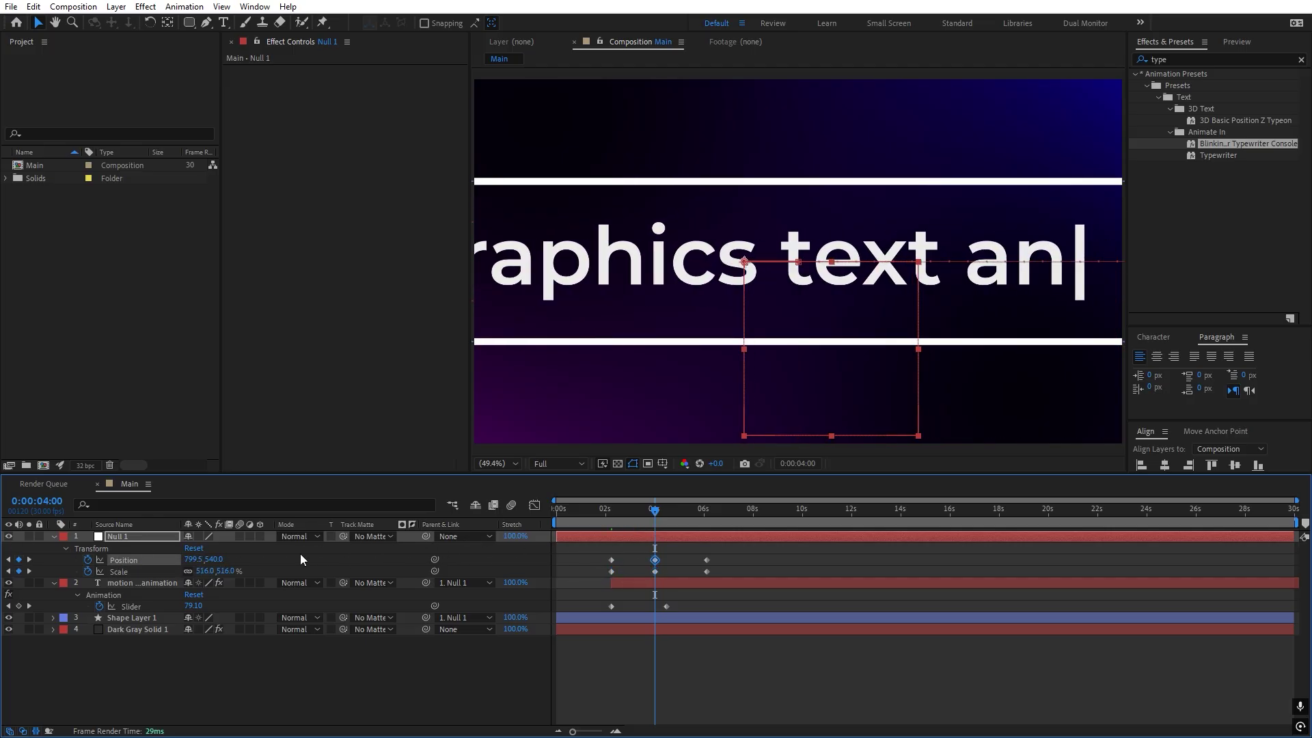
pyautogui.moveTo(186, 564); pyautogui.dragTo(666, 560)
pyautogui.click(667, 507)
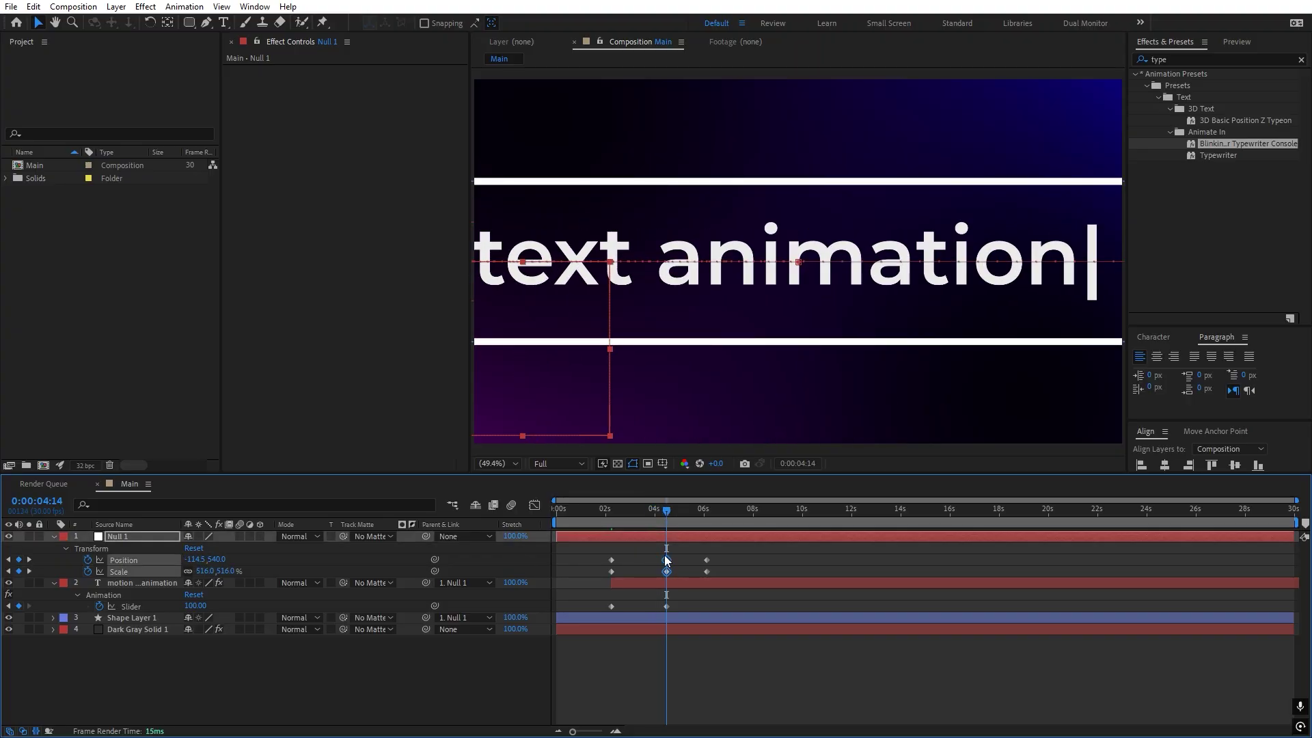
# Step: Preview the zoomed typing from about two seconds and apply Easy Ease to all of Null 1's Position and Scale keyframes
pyautogui.click(606, 516)
pyautogui.press('space')
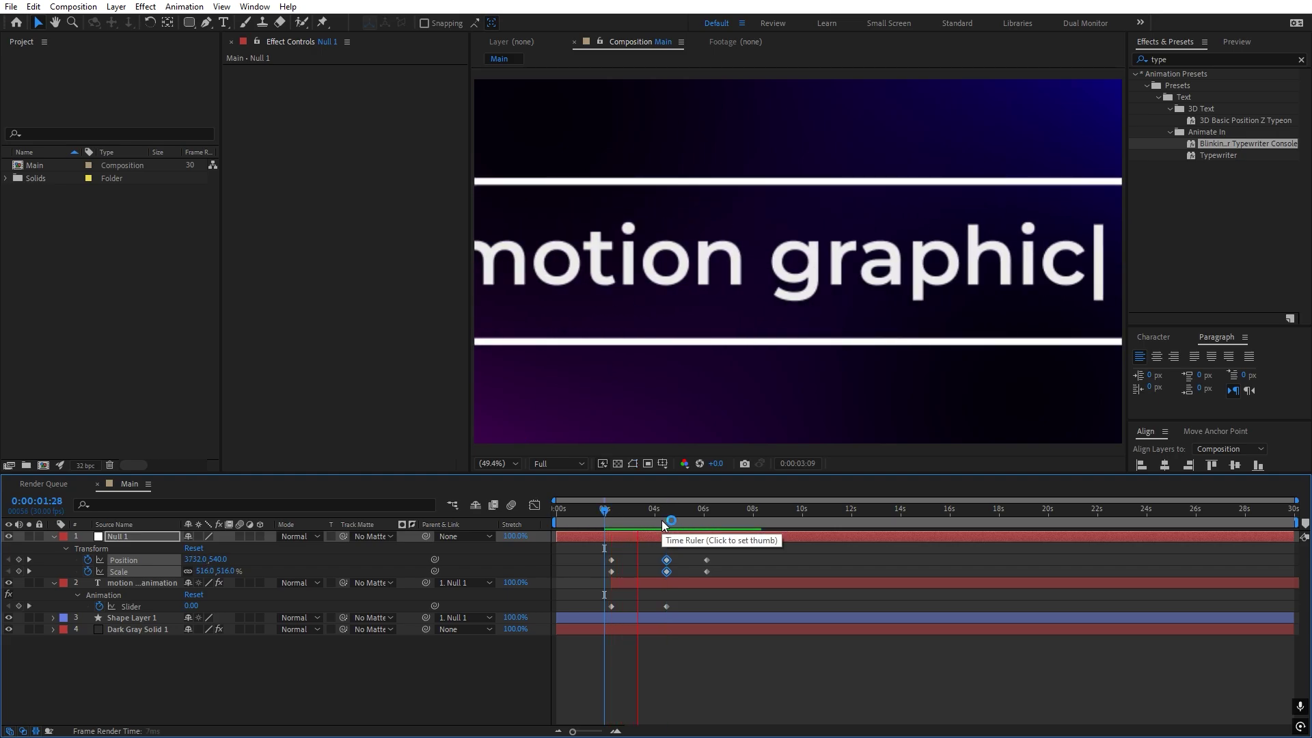
pyautogui.press('space')
pyautogui.click(660, 512)
pyautogui.moveTo(661, 516); pyautogui.dragTo(563, 580)
pyautogui.press('F9')
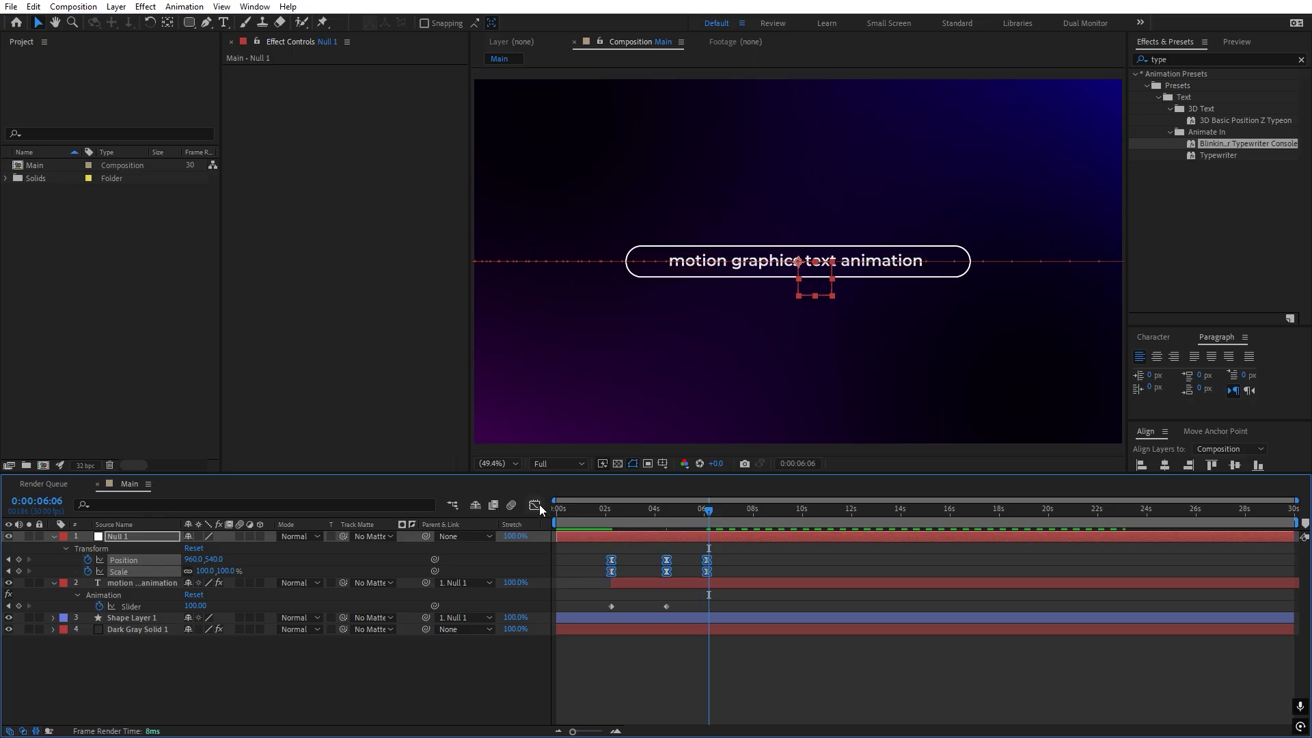
# Step: Examine the speed graph of Null 1's Position and Scale keyframes and preview the eased motion from about two seconds
pyautogui.click(535, 505)
pyautogui.moveTo(592, 514); pyautogui.dragTo(606, 516)
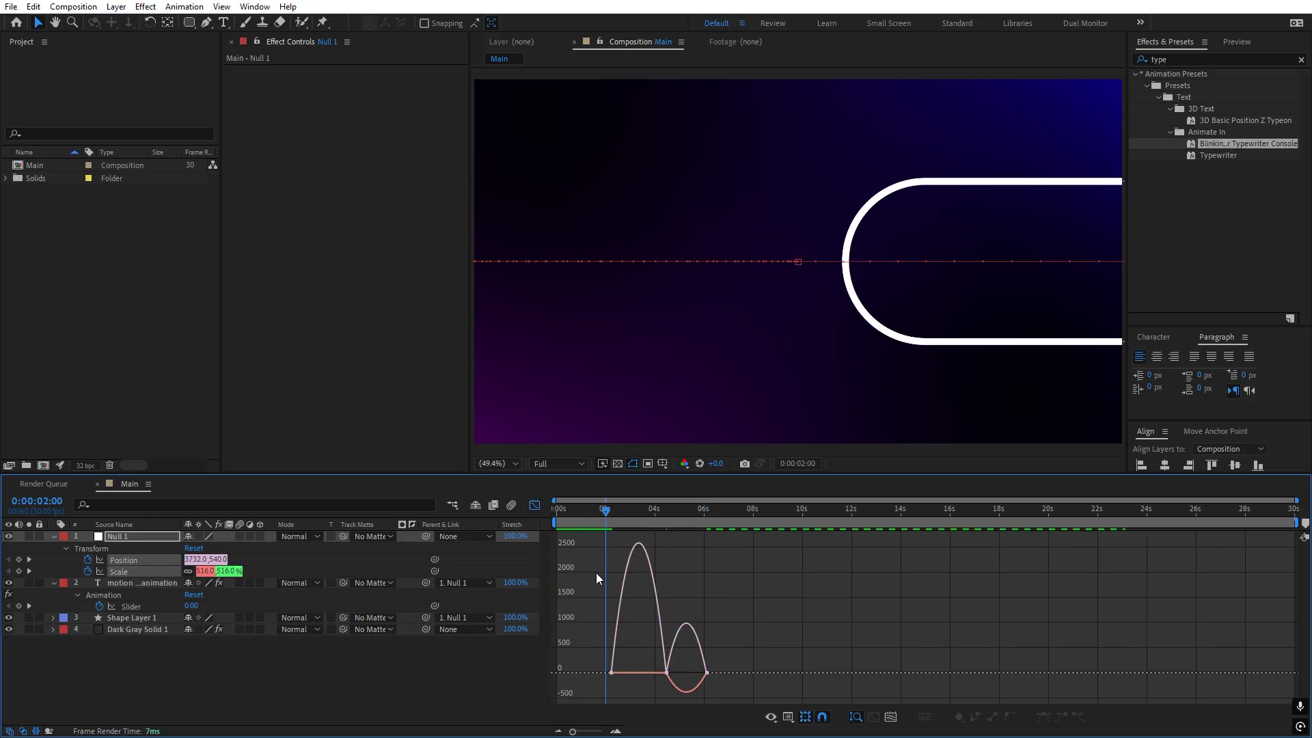
pyautogui.scroll(2, 597, 588)
pyautogui.press('space')
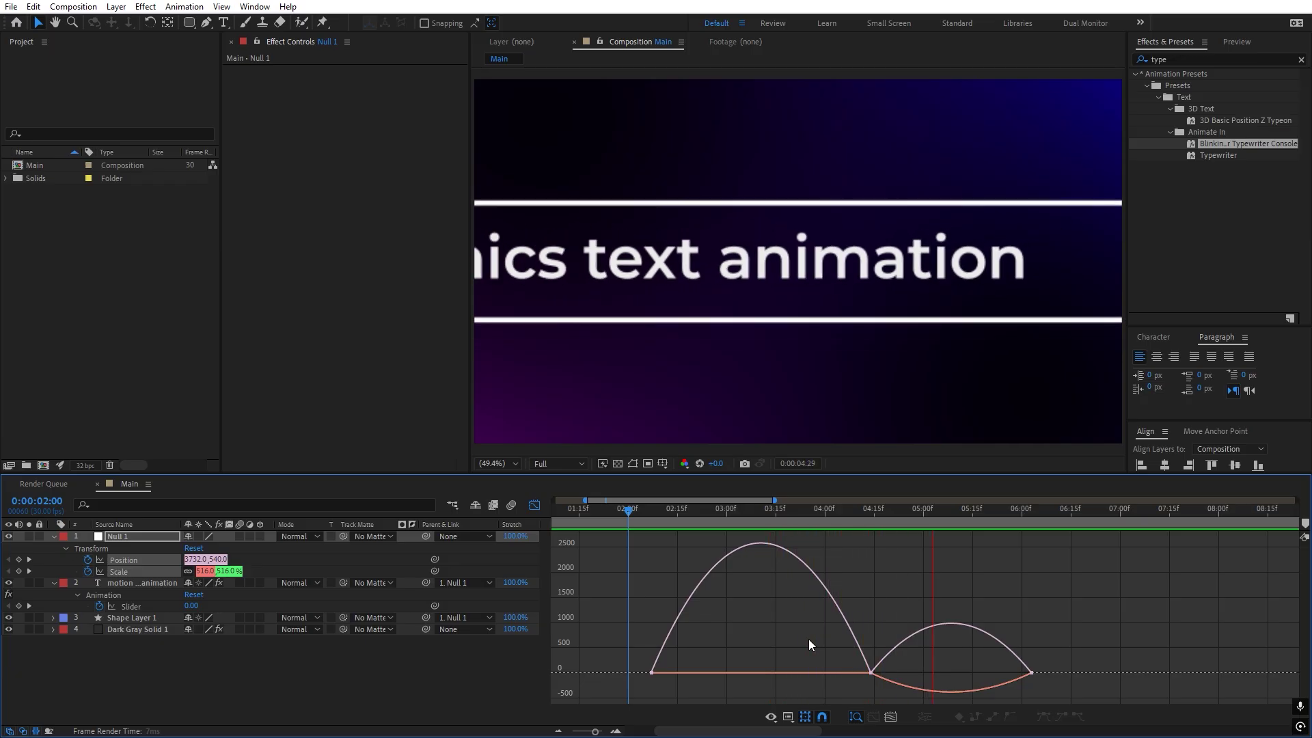
pyautogui.press('space')
pyautogui.press('space')
pyautogui.click(650, 518)
pyautogui.press('space')
pyautogui.click(534, 505)
pyautogui.click(534, 505)
# Step: Try a longer incoming ease on Null 1's middle keyframes in the speed graph and preview it from 0:00:02:00
pyautogui.moveTo(779, 638); pyautogui.dragTo(908, 691)
pyautogui.moveTo(833, 673); pyautogui.dragTo(794, 673)
pyautogui.click(628, 511)
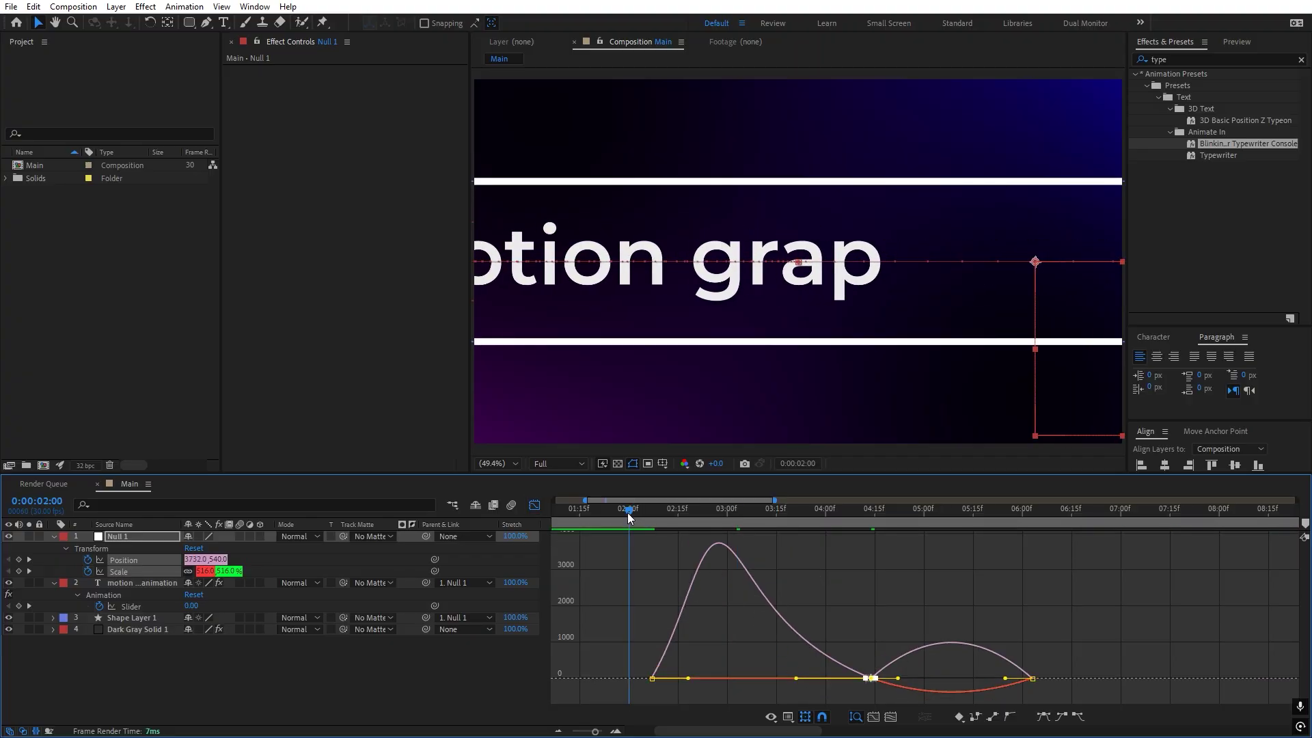
pyautogui.press('space')
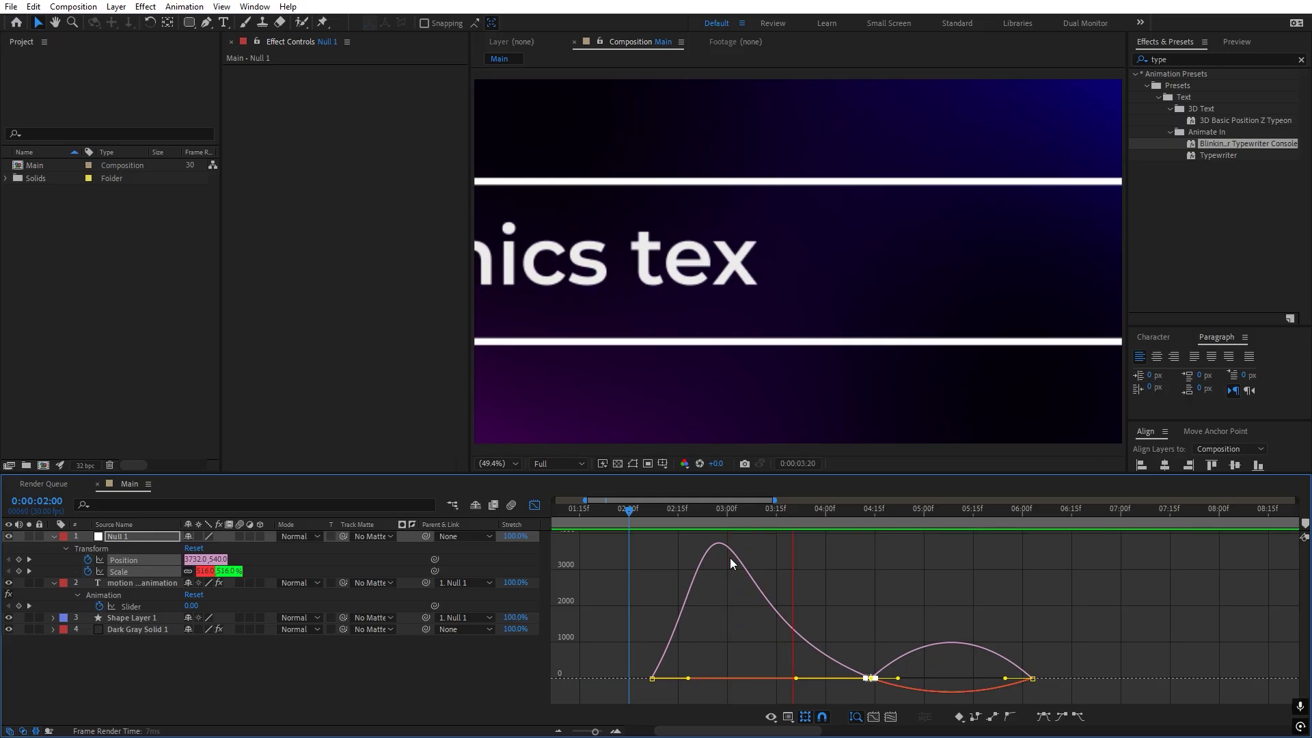
# Step: Move Null 1's middle Position and Scale keyframes earlier to about 0:00:03:28 and preview the motion
pyautogui.click(530, 505)
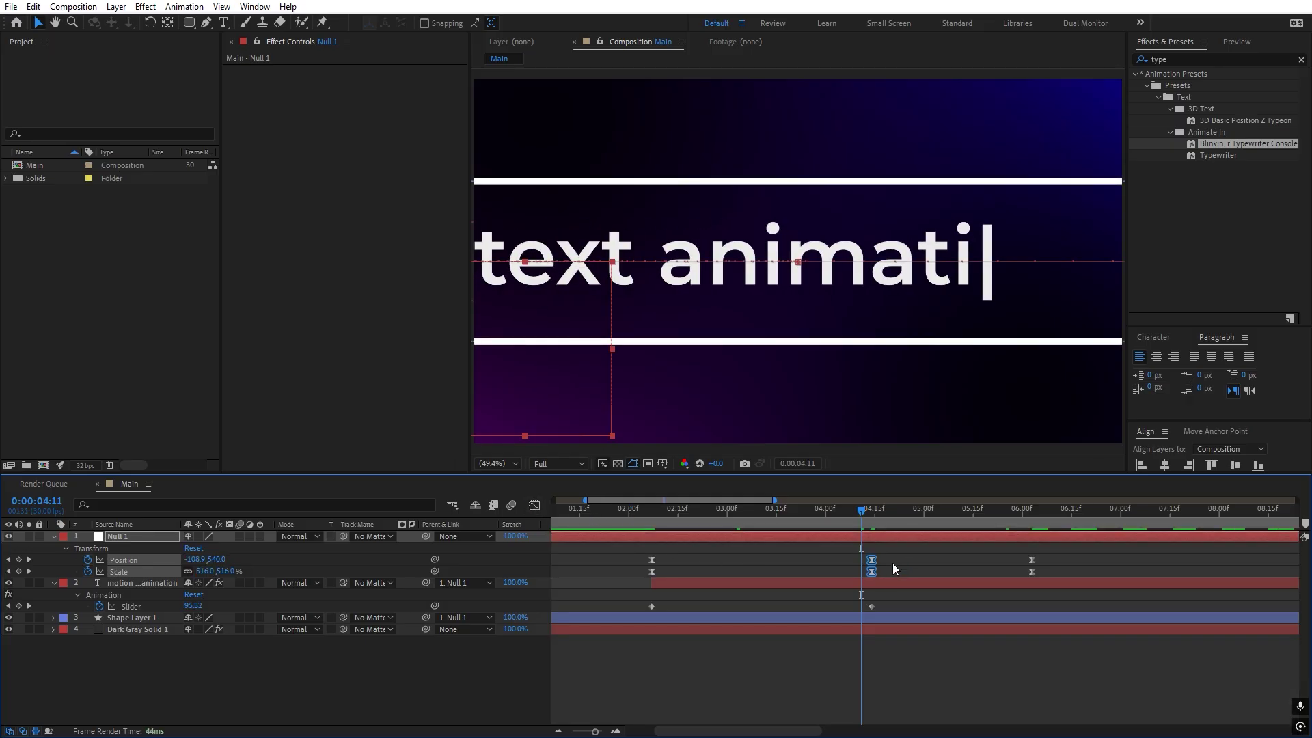
pyautogui.moveTo(872, 560); pyautogui.dragTo(819, 571)
pyautogui.click(640, 516)
pyautogui.press('space')
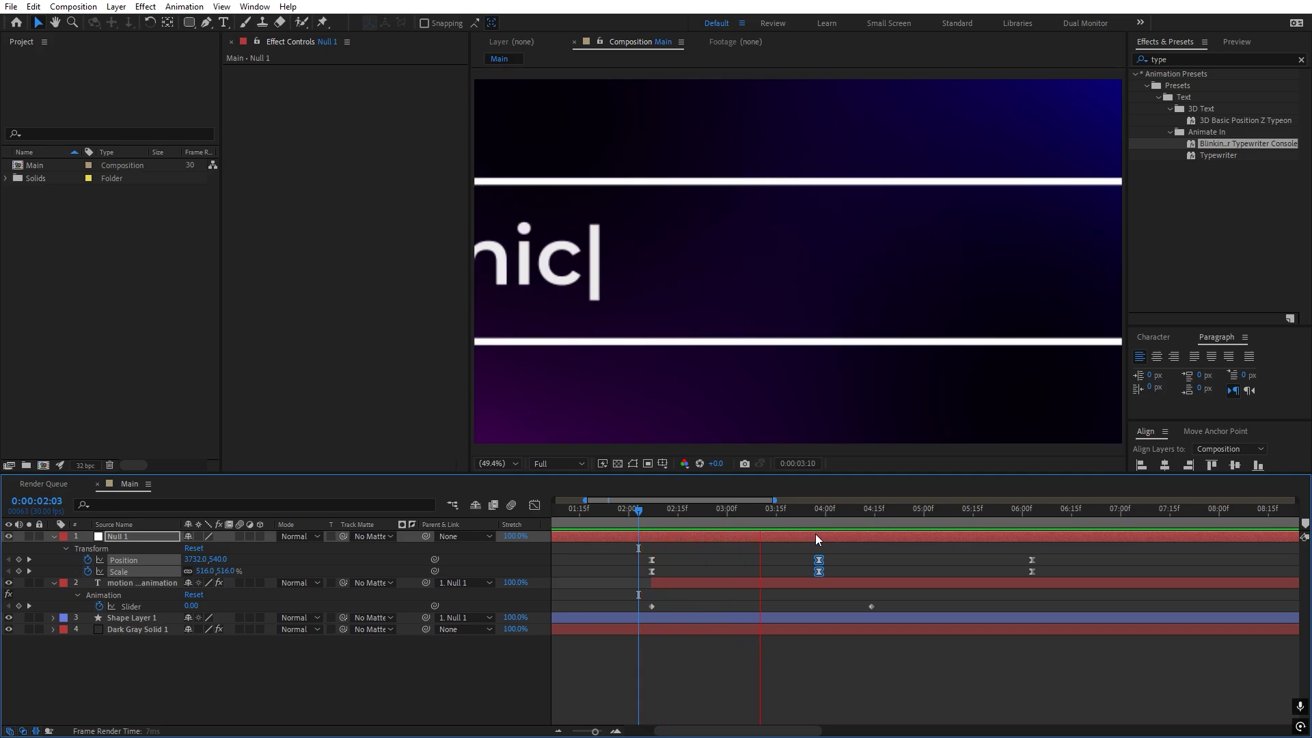
# Step: Reapply Easy Ease to Null 1's first and middle keyframes, preview with the speed graph, and return to 0:00:02:07
pyautogui.moveTo(854, 554); pyautogui.dragTo(610, 576)
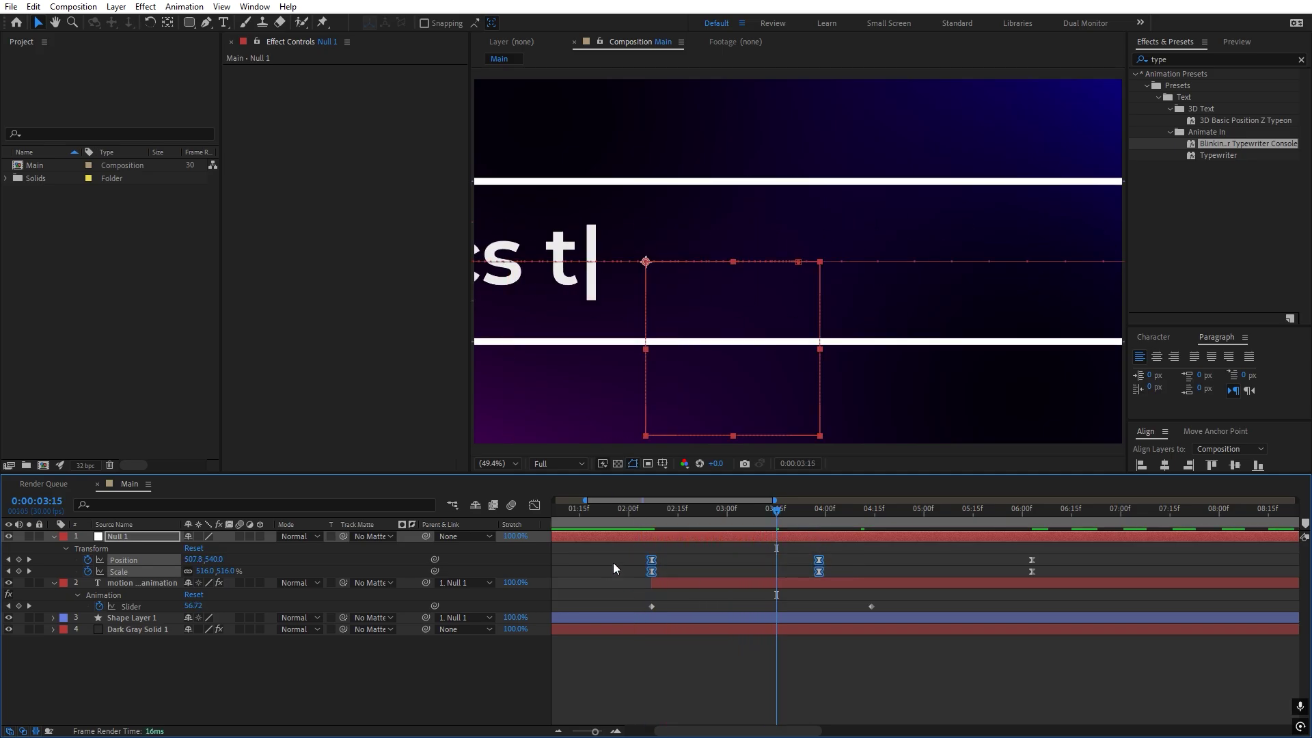
pyautogui.press('F9')
pyautogui.hotkey('shift', 'F3')
pyautogui.press('space')
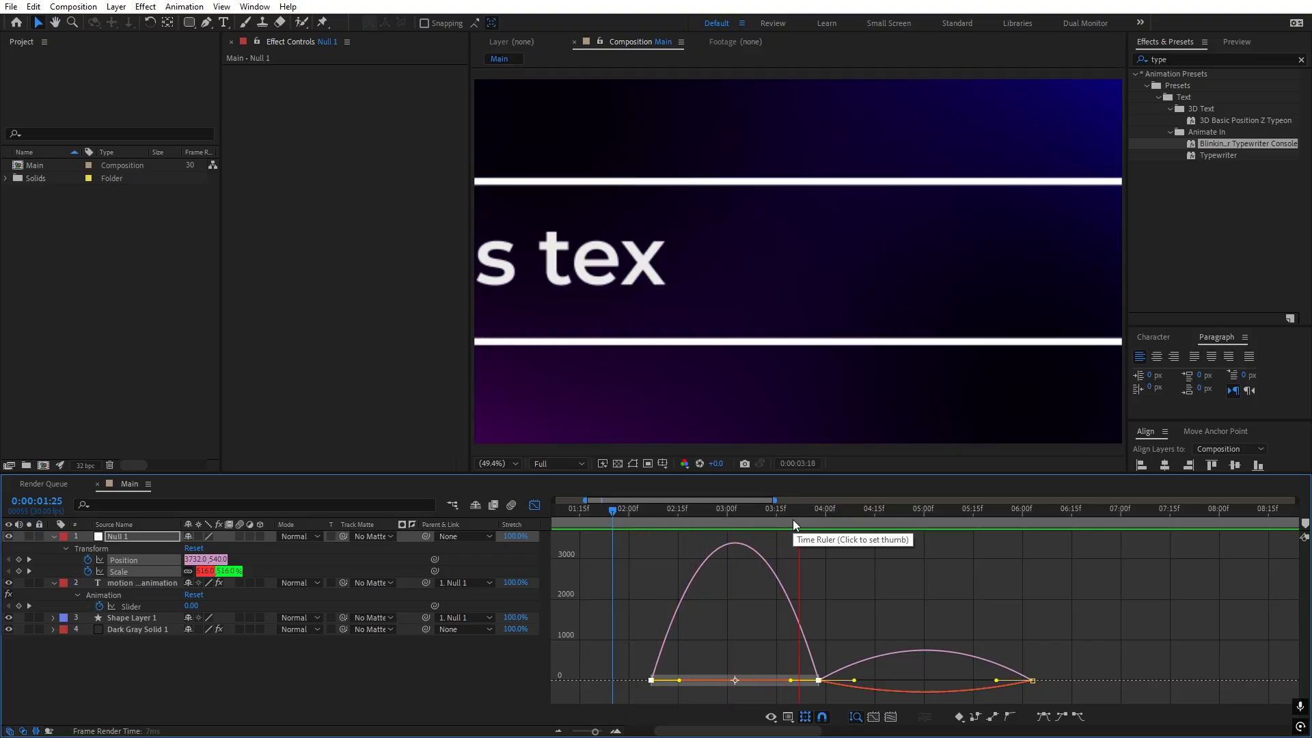
pyautogui.hotkey('shift', 'F3')
pyautogui.moveTo(646, 519)
pyautogui.mouseDown()
pyautogui.moveTo(679, 522)
pyautogui.moveTo(653, 526)
pyautogui.mouseUp()
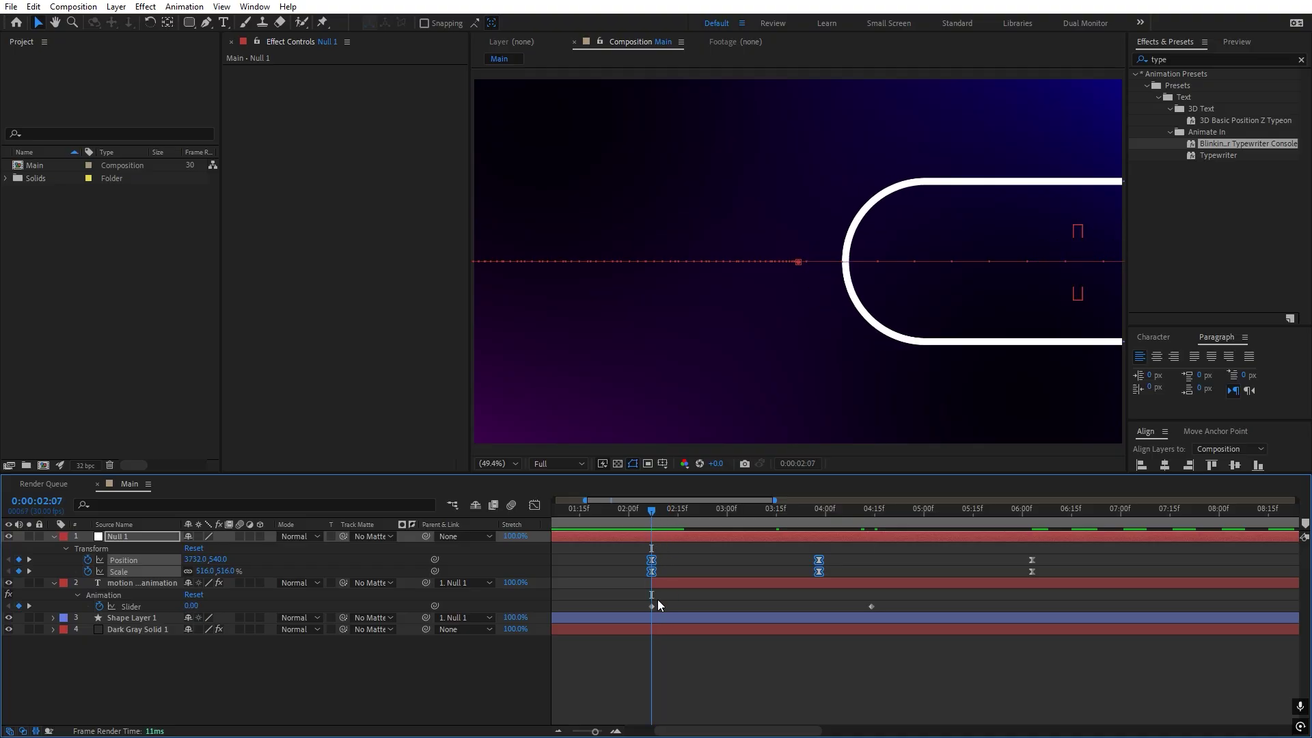
# Step: Shift the text layer to start at 0:00:02:11 and move Null 1's last Position and Scale keyframes earlier to about 0:00:05:21
pyautogui.moveTo(661, 587); pyautogui.dragTo(674, 586)
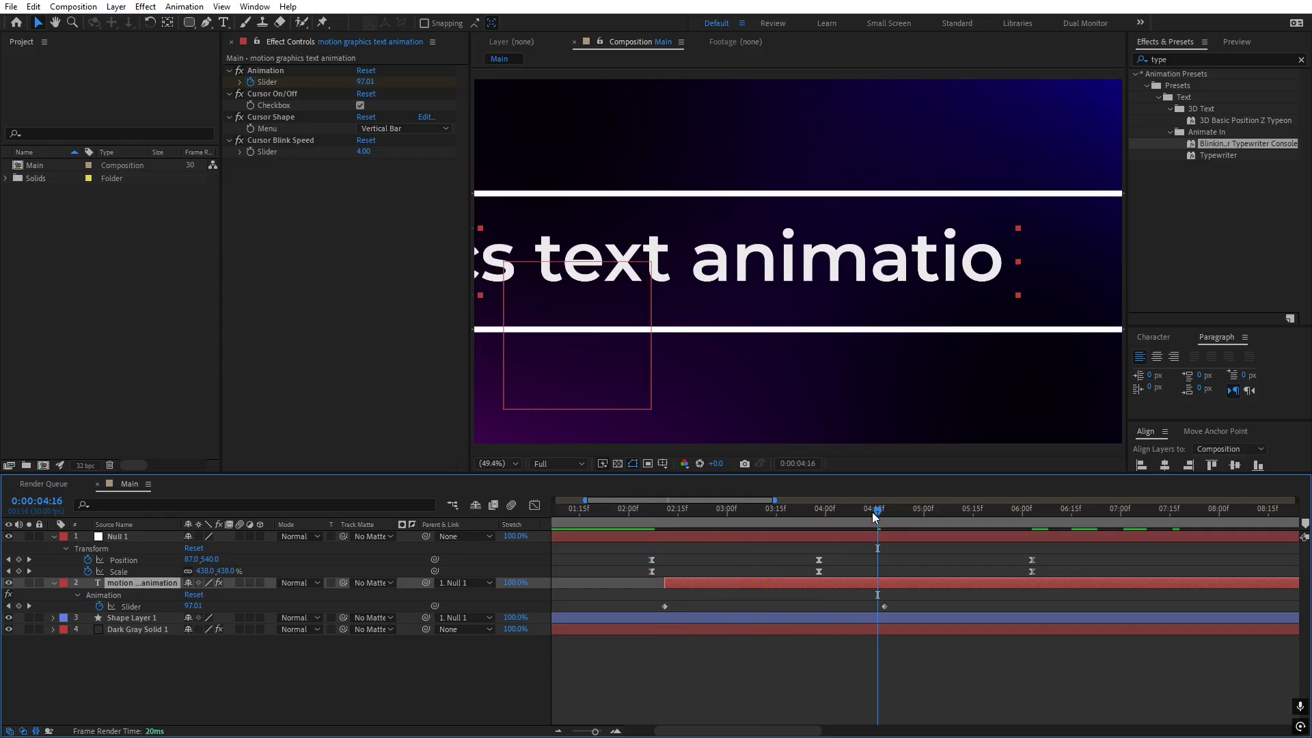
pyautogui.click(1028, 530)
pyautogui.moveTo(1043, 551); pyautogui.dragTo(992, 566)
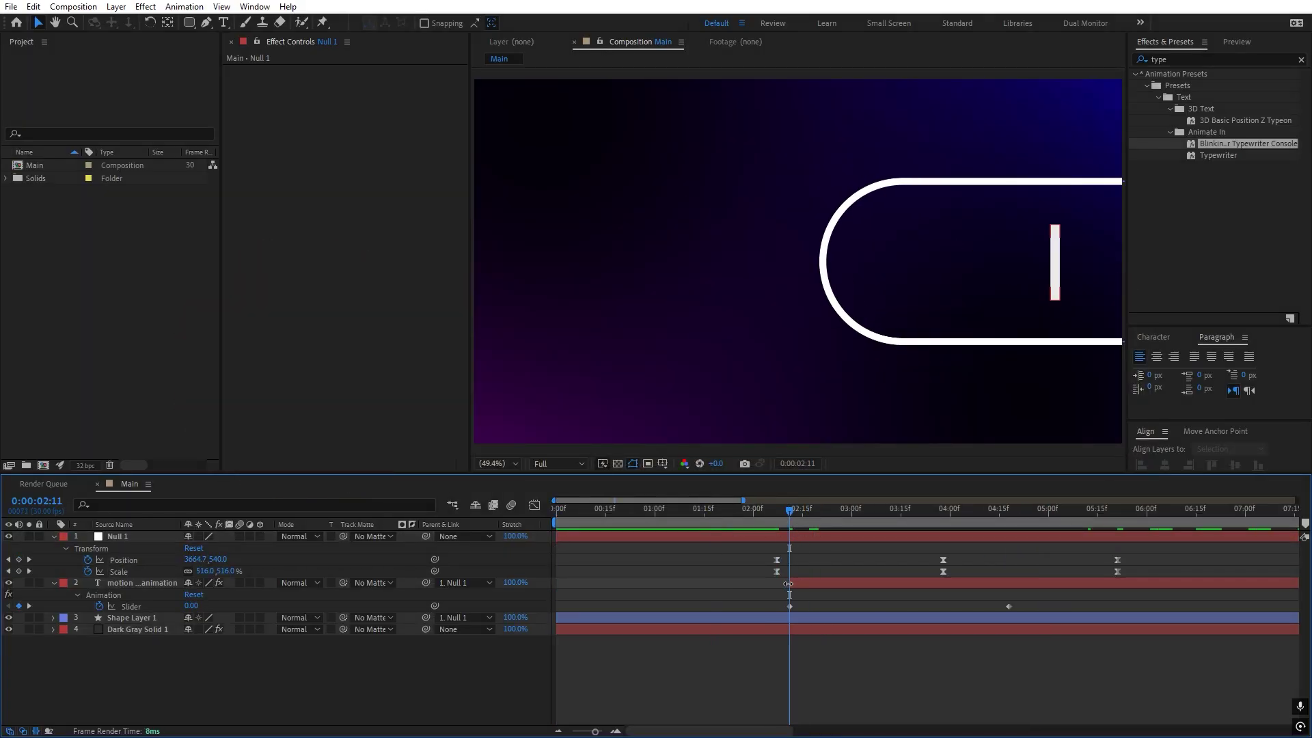
# Step: Try extending the start of the text layer to before 0:00:02:11
pyautogui.click(788, 584)
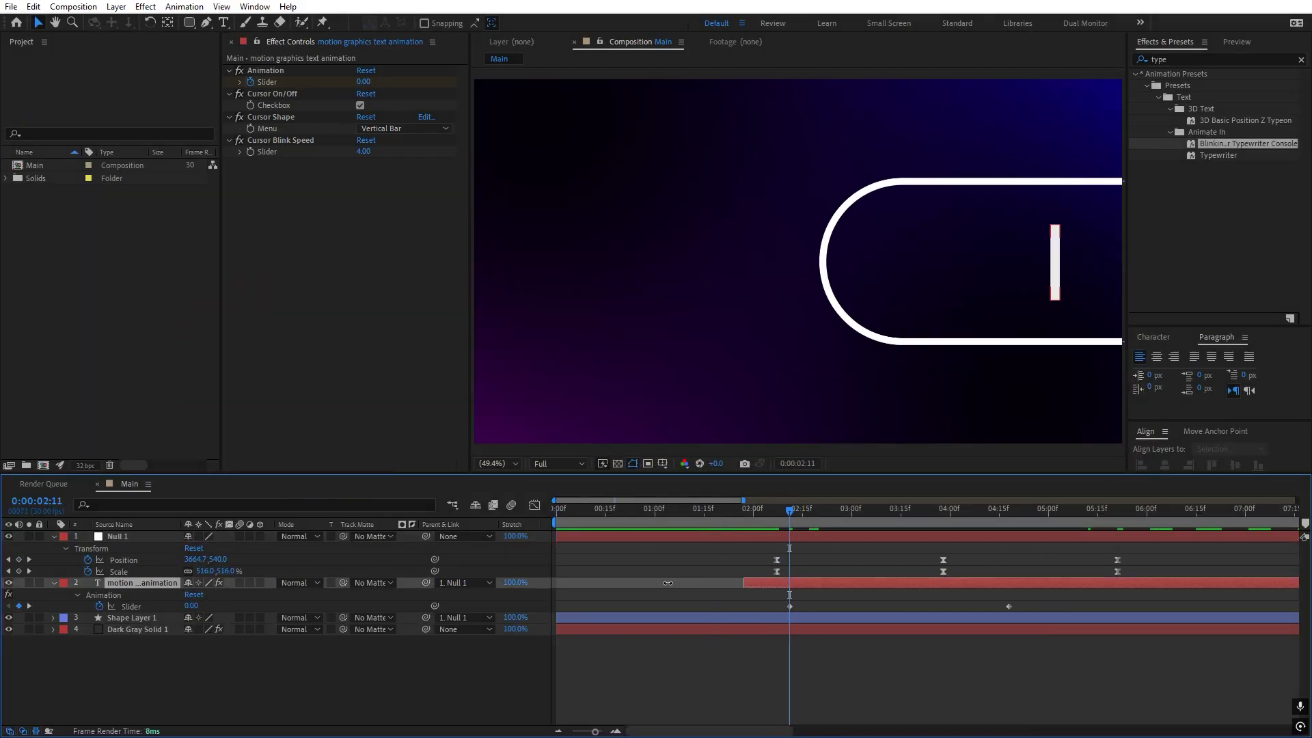
pyautogui.click(735, 617)
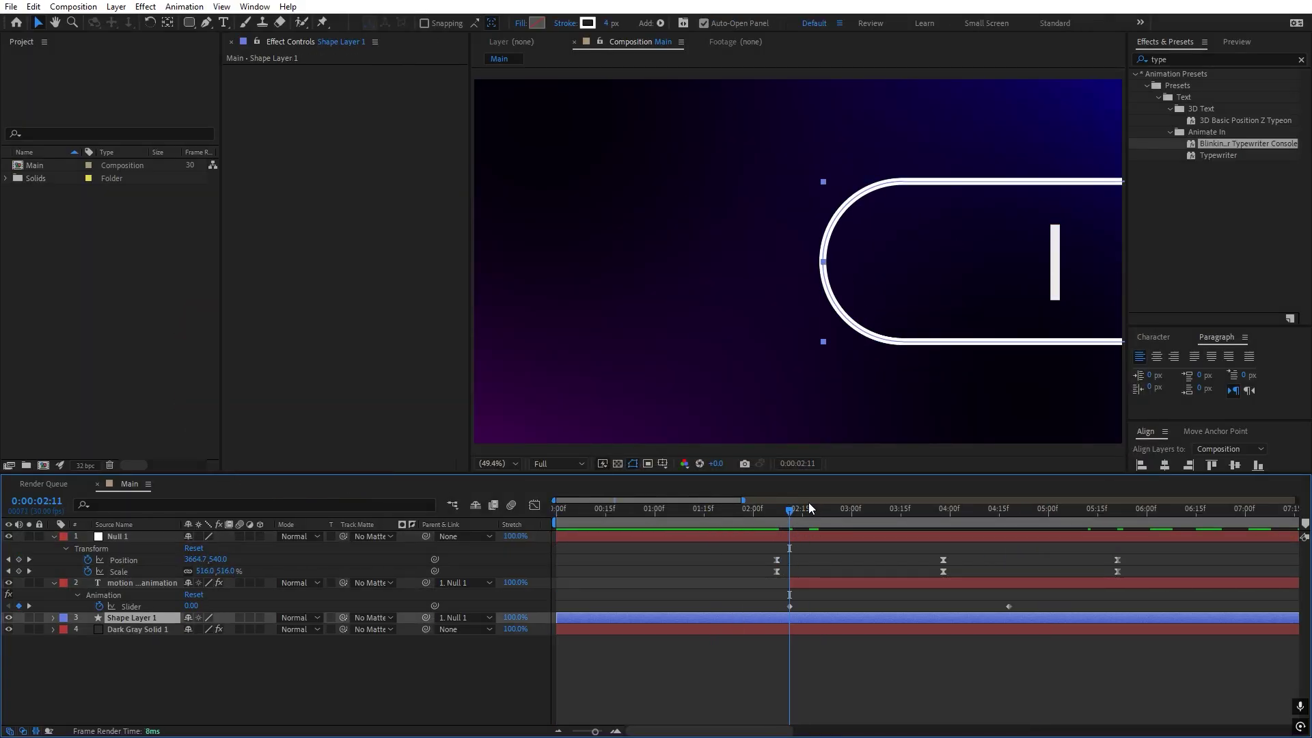
pyautogui.moveTo(784, 518); pyautogui.dragTo(780, 519)
# Step: Copy Null 1's last Position and Scale keyframes to the composition start and shift the copies to about 0:00:01:04
pyautogui.moveTo(1063, 547); pyautogui.dragTo(1123, 556)
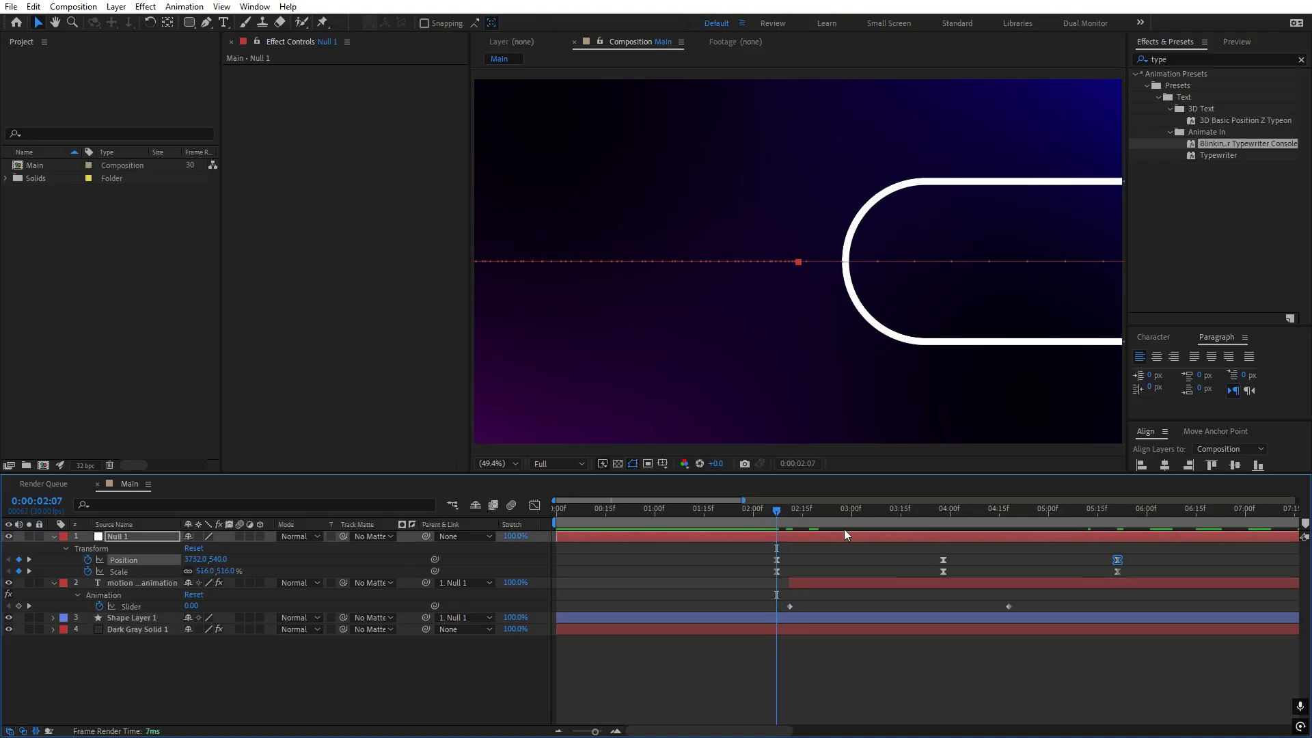
pyautogui.moveTo(748, 517); pyautogui.dragTo(540, 537)
pyautogui.hotkey('ctrl', 'v')
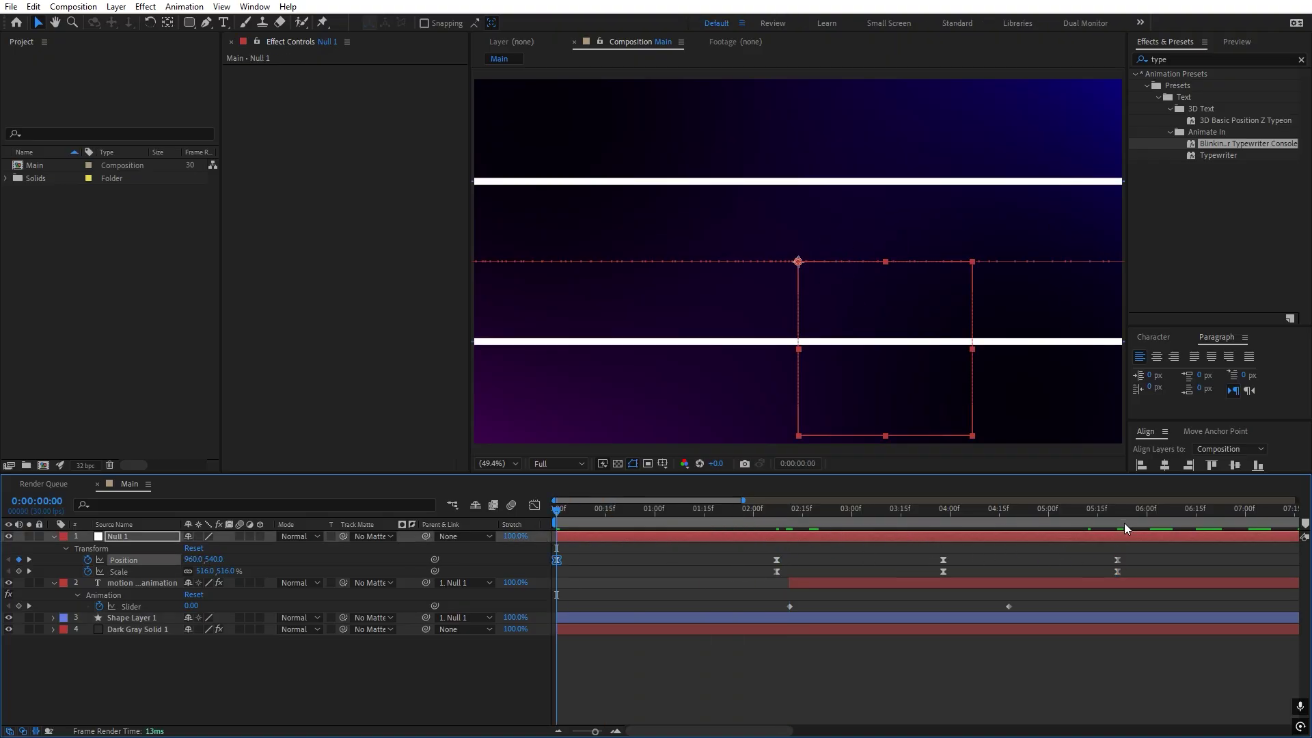
pyautogui.moveTo(1129, 577); pyautogui.dragTo(1070, 567)
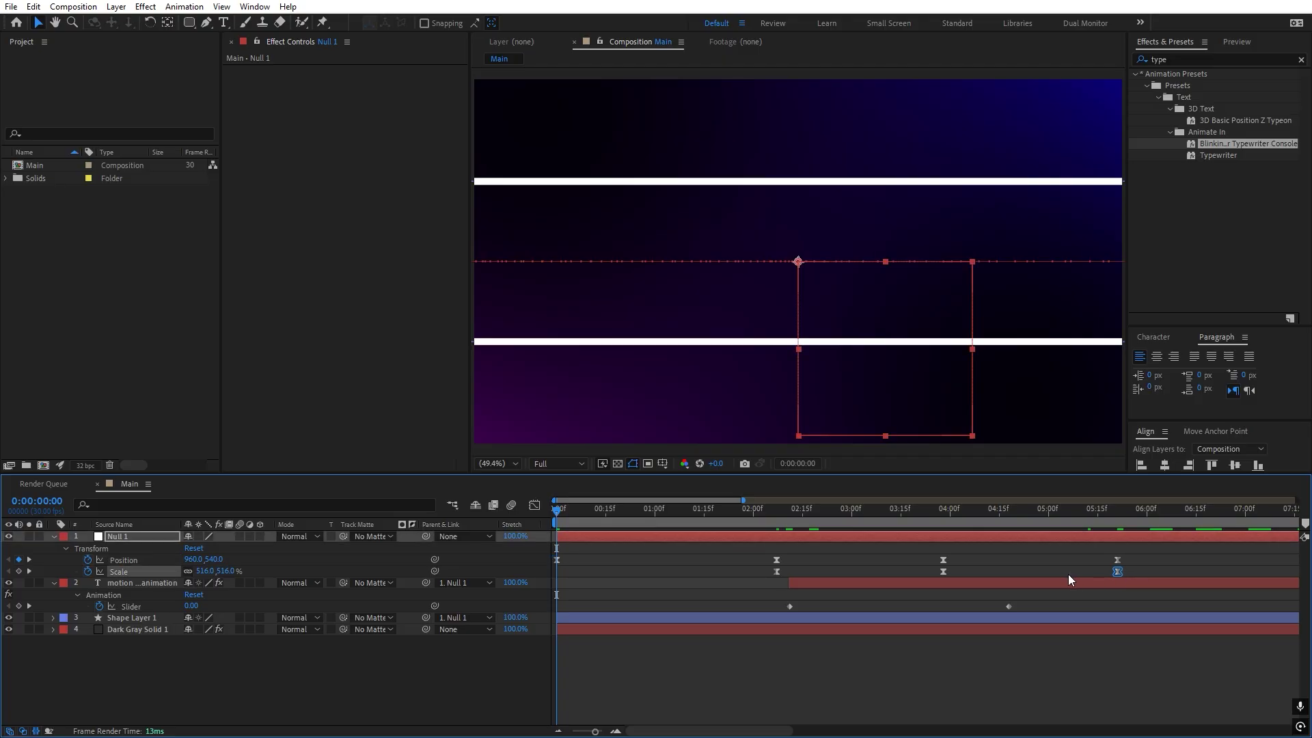
pyautogui.hotkey('ctrl', 'v')
pyautogui.click(660, 550)
pyautogui.moveTo(572, 518); pyautogui.dragTo(668, 562)
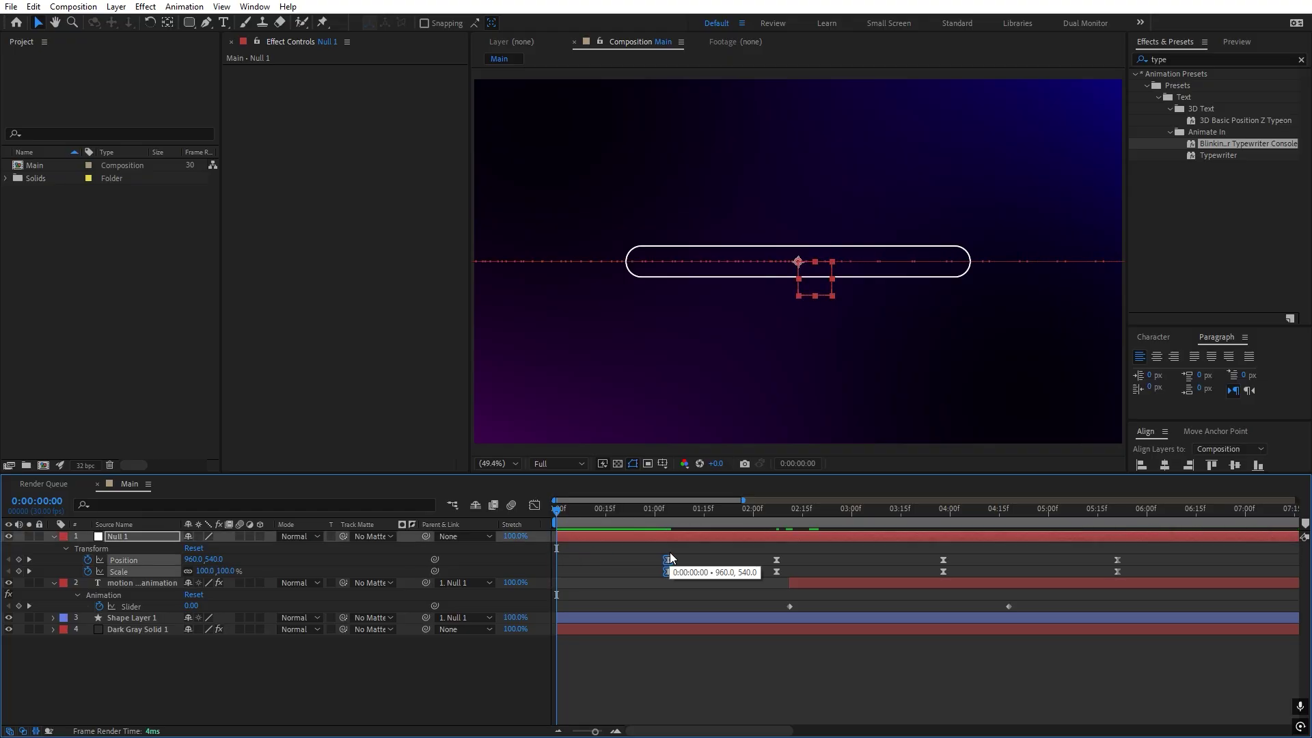
# Step: Find the Size property of Shape Layer 1's rectangle, add a keyframe for it, and move that keyframe to about 0:00:01:04
pyautogui.click(642, 620)
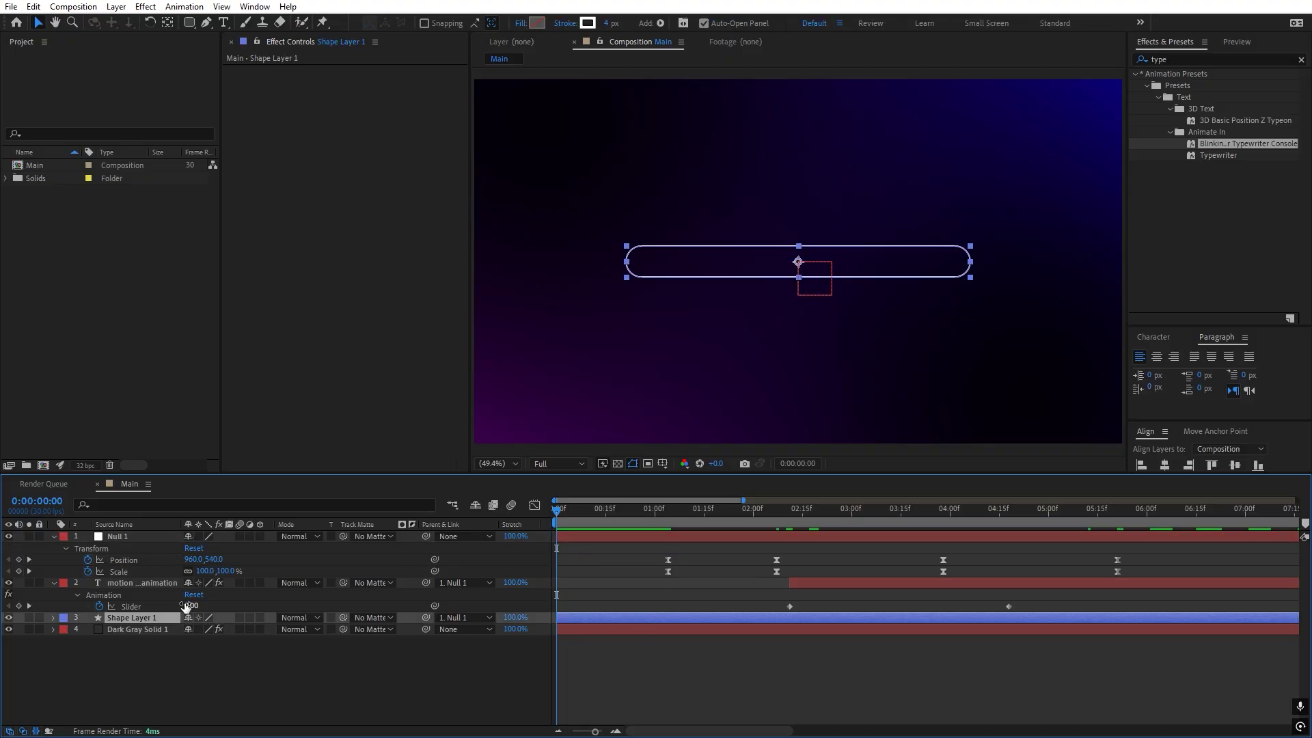
pyautogui.click(156, 505)
pyautogui.write('size')
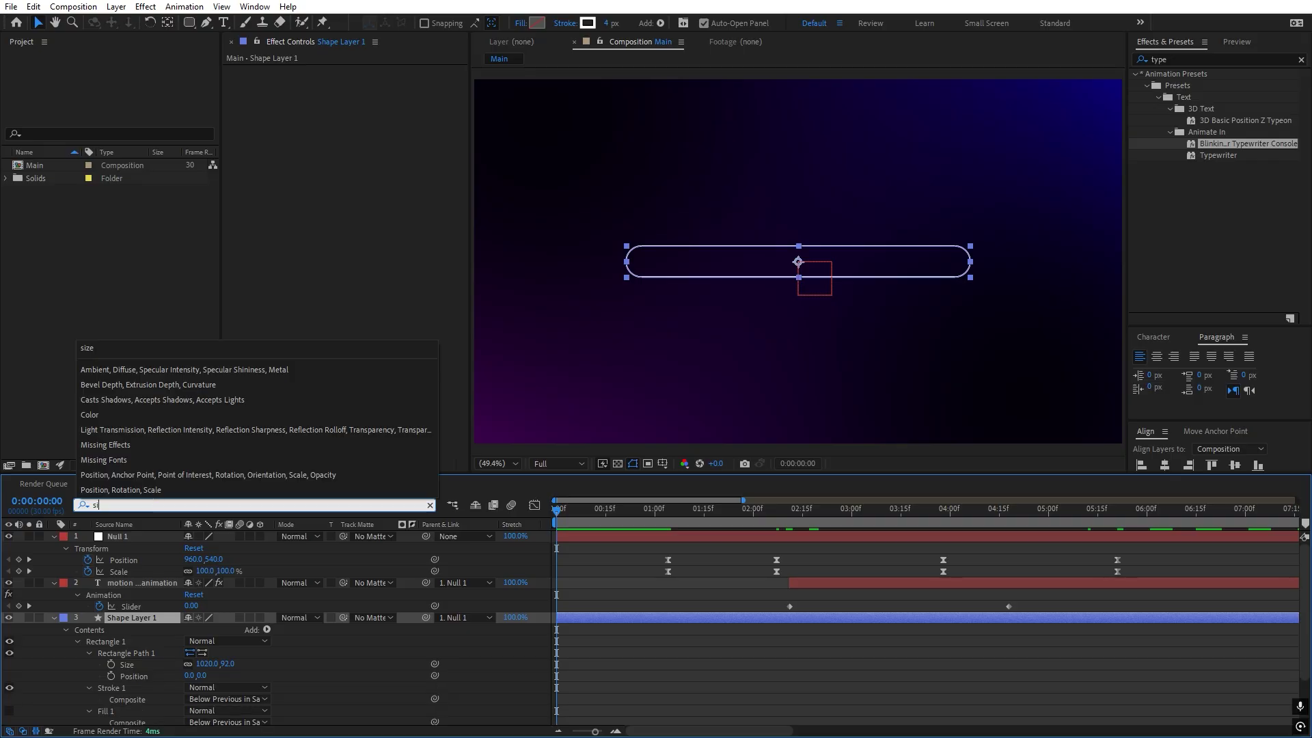
pyautogui.click(190, 668)
pyautogui.click(112, 664)
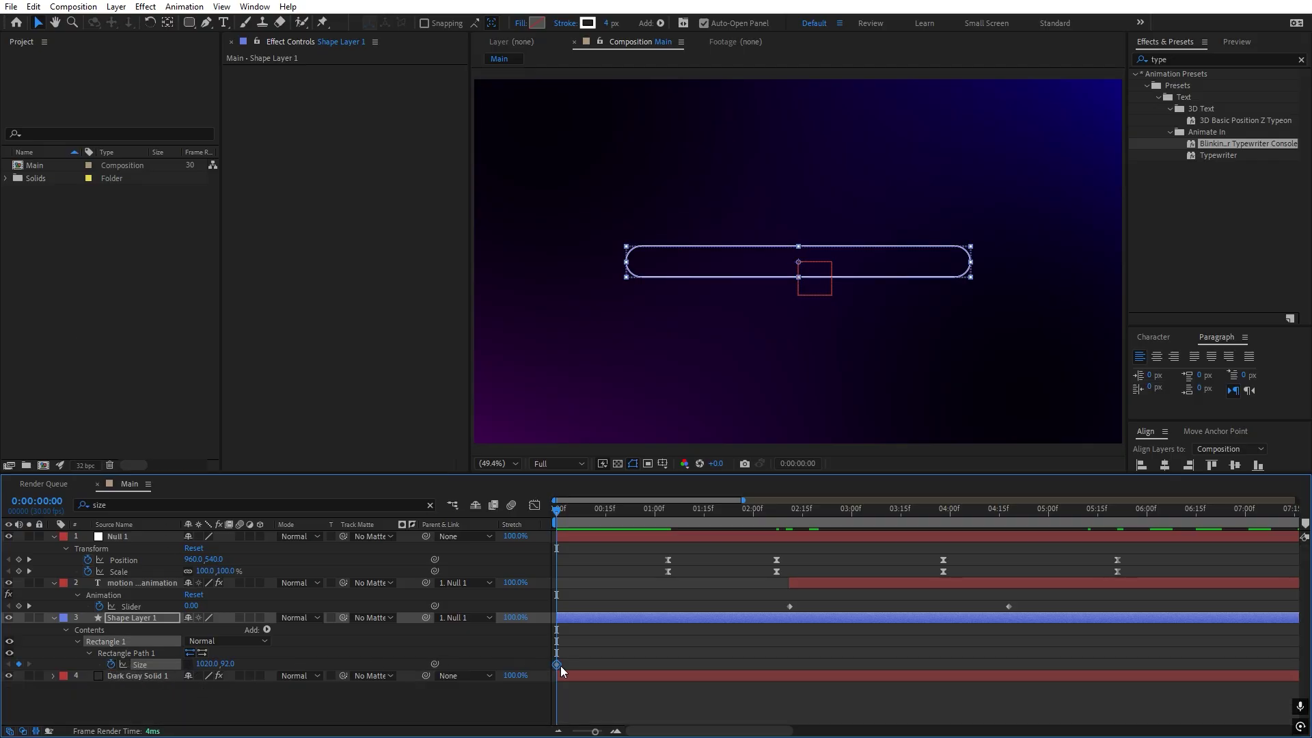
pyautogui.moveTo(557, 664); pyautogui.dragTo(668, 664)
# Step: Keyframe the rectangle's Size at 80 × 80 around 0:00:00:10 and at 0 × 0 at 0:00:00:00
pyautogui.write('80')
pyautogui.press('Tab')
pyautogui.write('80')
pyautogui.press('Return')
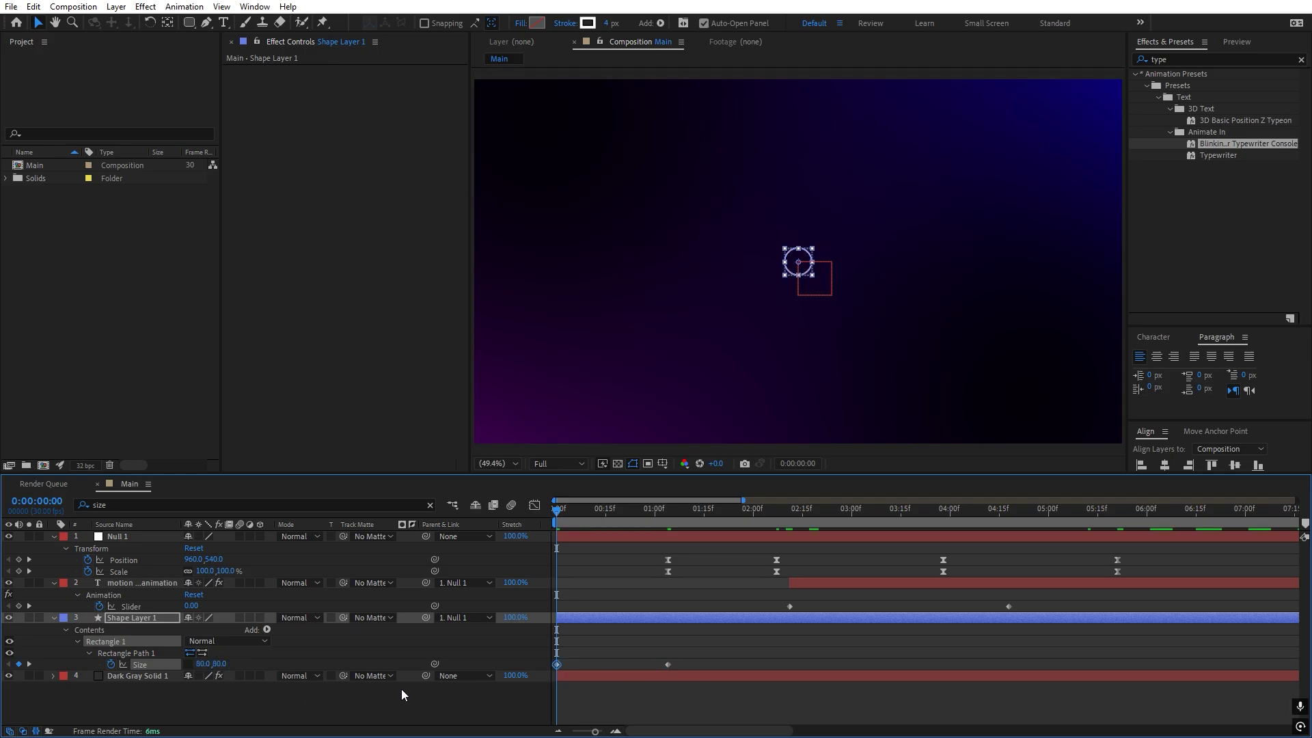
pyautogui.moveTo(563, 669); pyautogui.dragTo(591, 668)
pyautogui.click(209, 664)
pyautogui.write('0')
pyautogui.press('Tab')
pyautogui.click(747, 638)
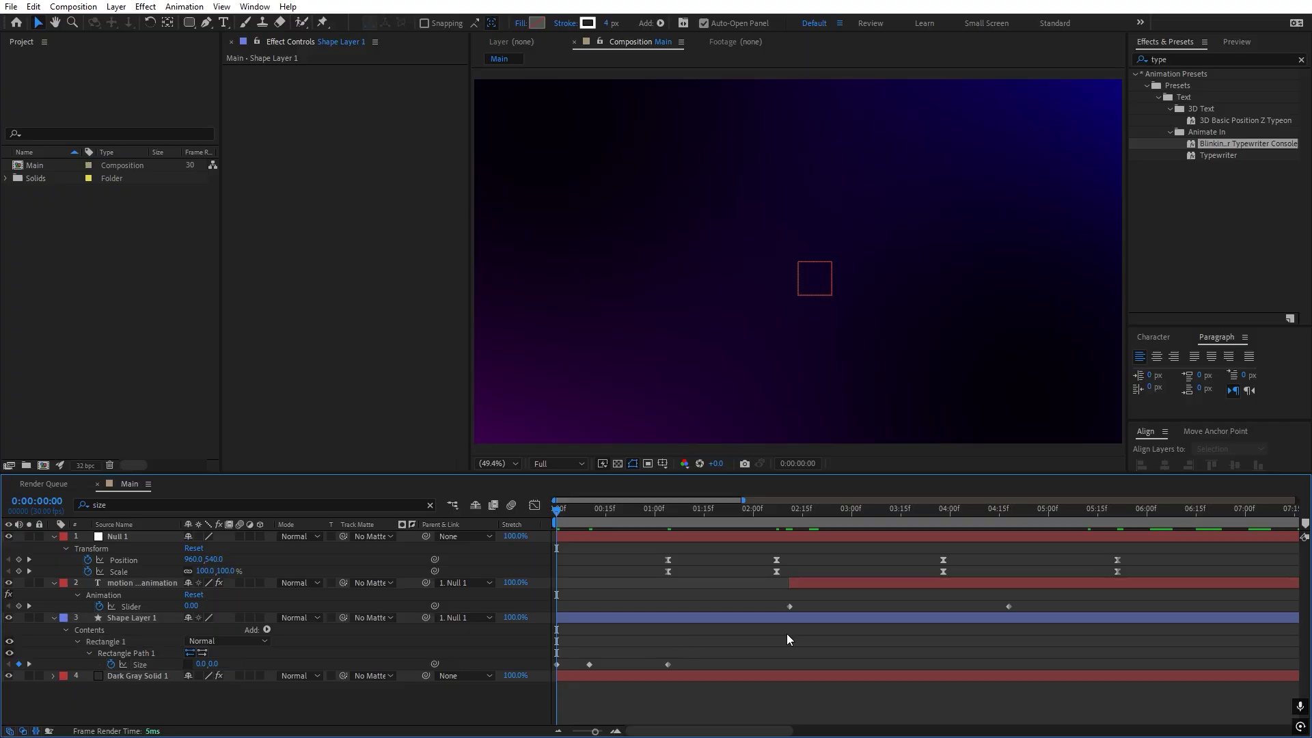
# Step: Preview the search bar's growth, move its last Size keyframe to about 0:00:02:07, and preview it again from the start
pyautogui.press('space')
pyautogui.press('space')
pyautogui.moveTo(630, 511); pyautogui.dragTo(672, 525)
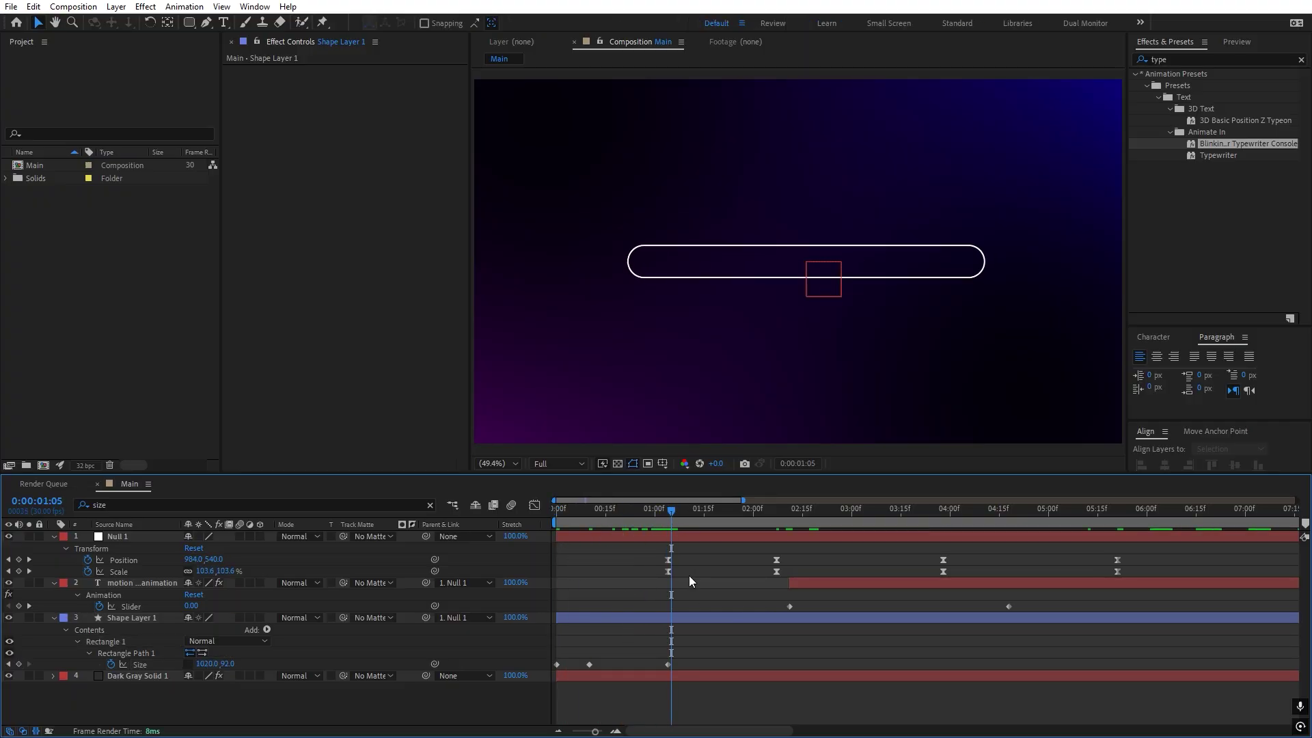
pyautogui.moveTo(667, 664); pyautogui.dragTo(776, 663)
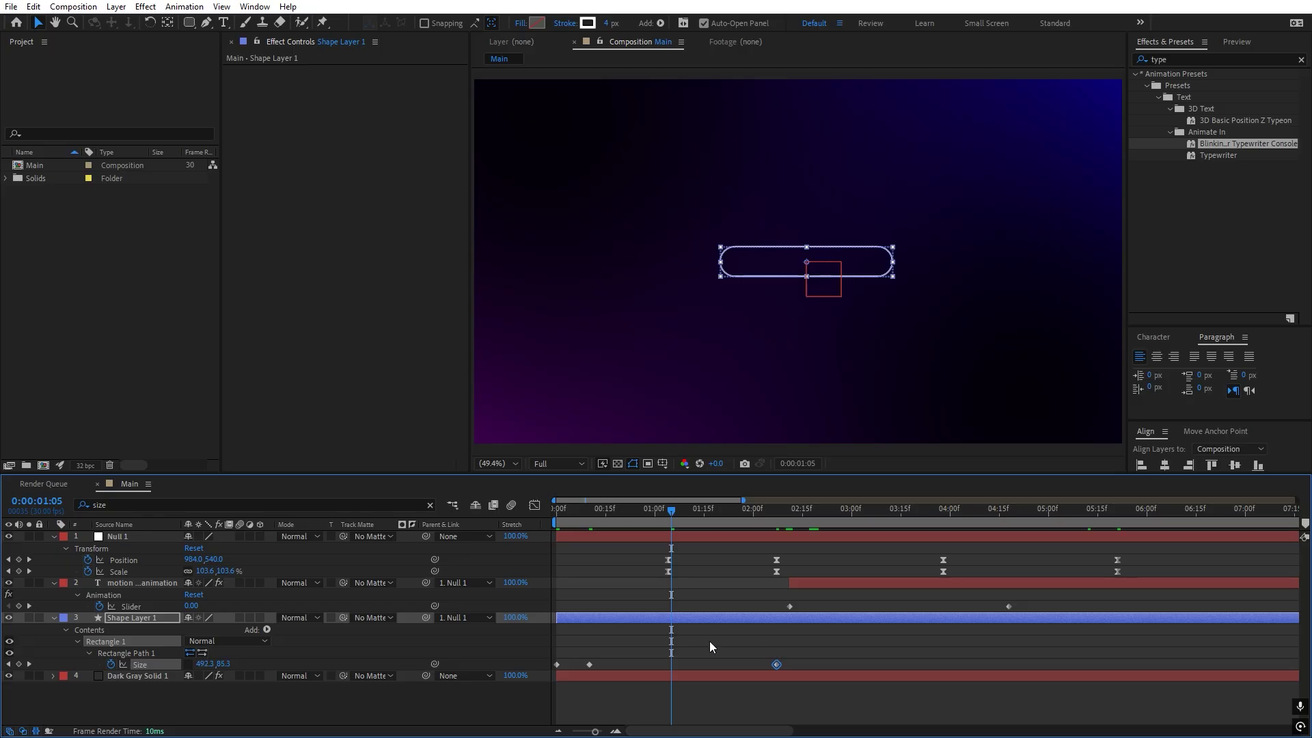
pyautogui.moveTo(599, 524); pyautogui.dragTo(555, 533)
pyautogui.press('space')
pyautogui.press('space')
# Step: Duplicate the 80 × 80 Size keyframe at 0:00:00:22 and apply Easy Ease to all Size keyframes
pyautogui.click(589, 664)
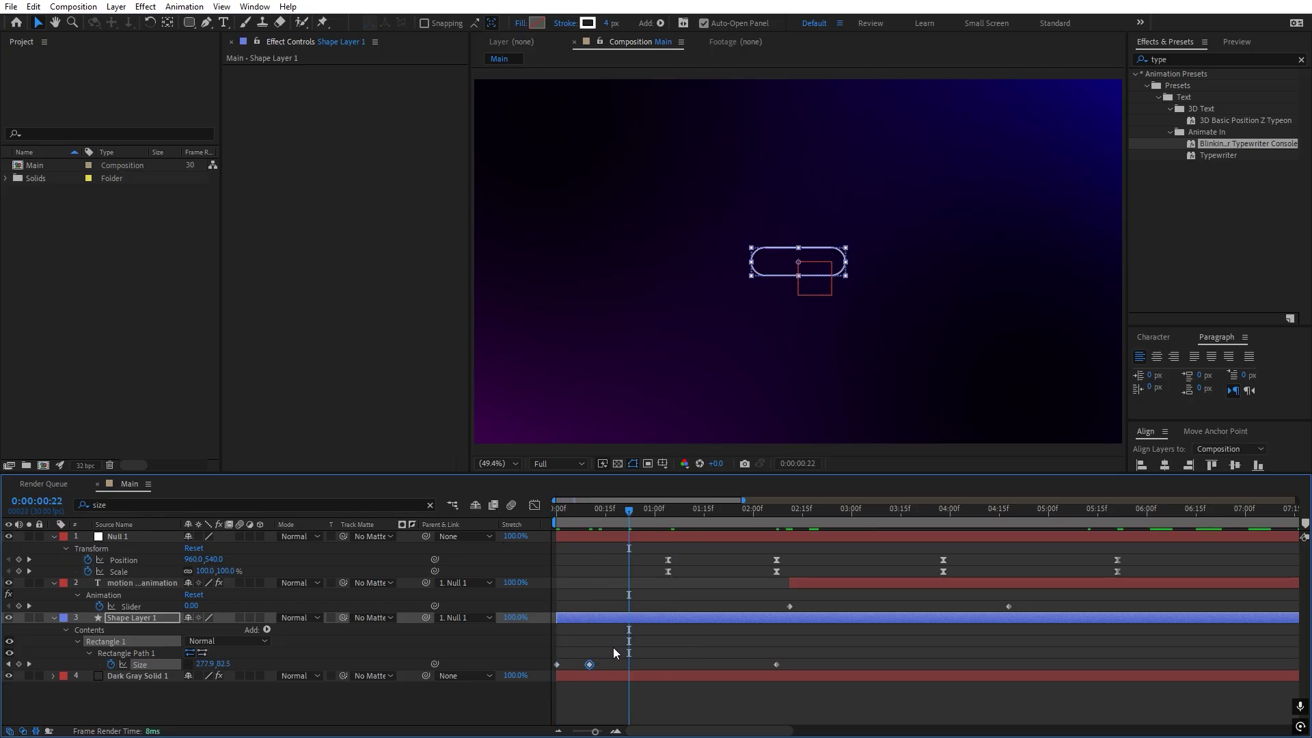
pyautogui.press('space')
pyautogui.moveTo(820, 655); pyautogui.dragTo(542, 671)
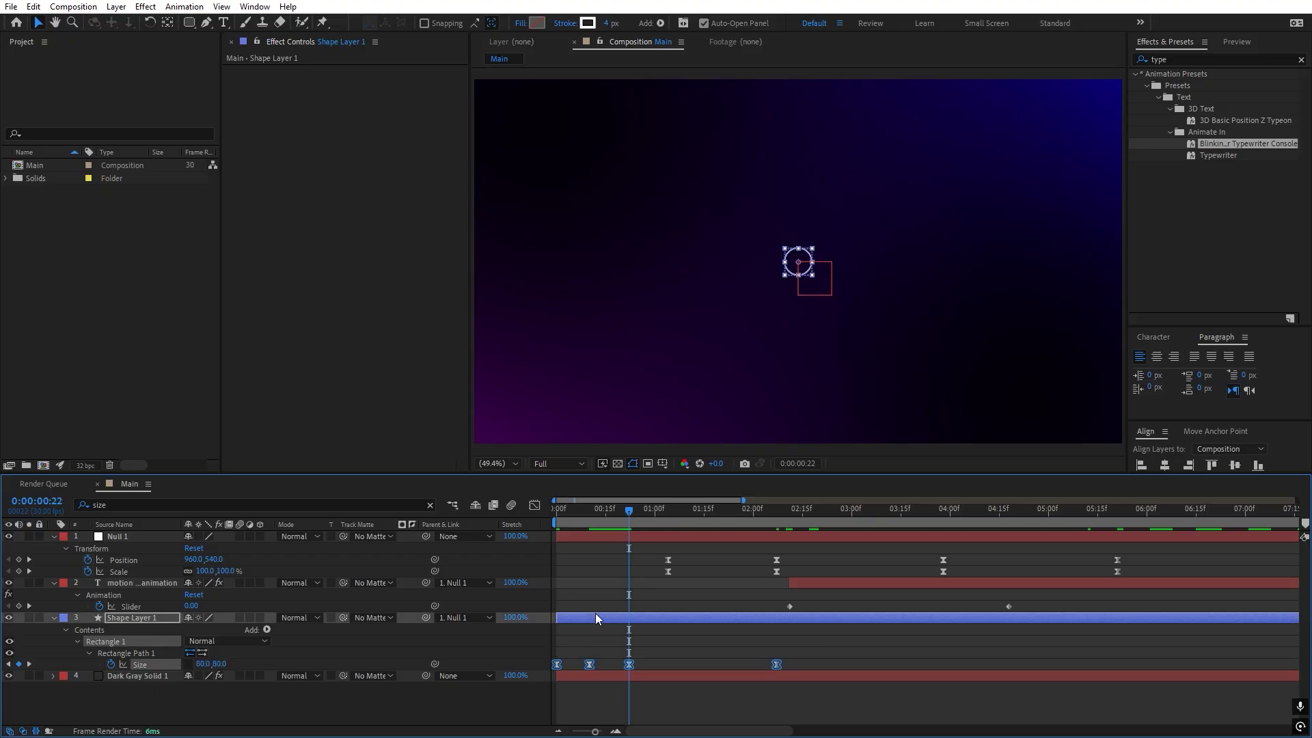
# Step: Check the Size speed graph and move the third Size keyframe earlier to about 0:00:00:17 to shorten the hold
pyautogui.click(534, 506)
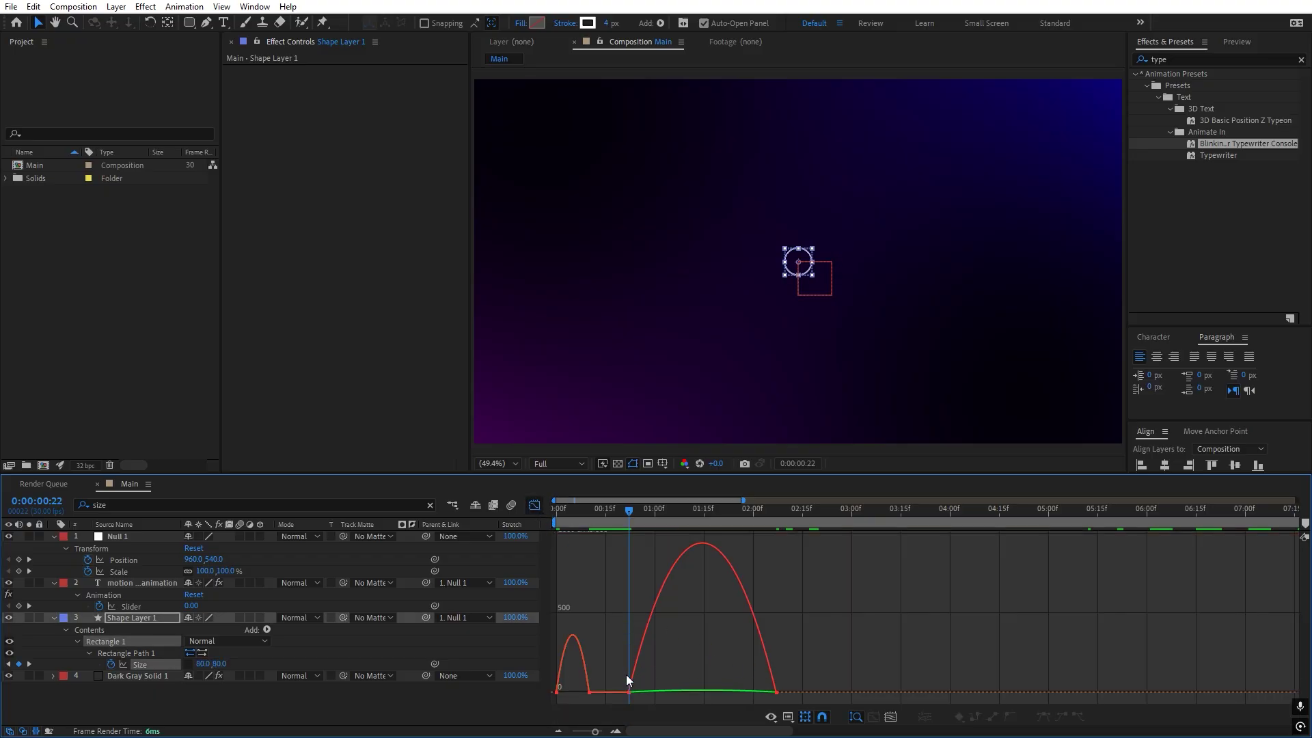
pyautogui.moveTo(580, 690); pyautogui.dragTo(581, 699)
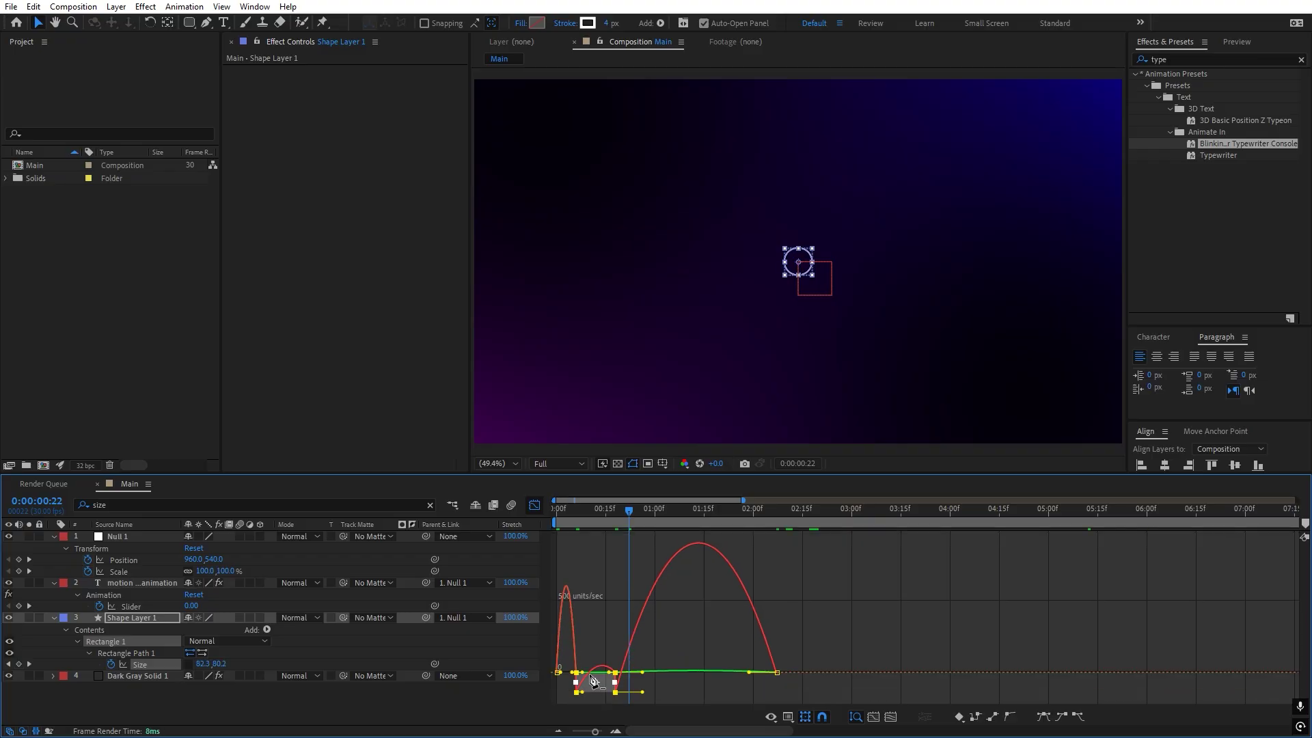
pyautogui.hotkey('ctrl', 'z')
pyautogui.scroll(2, 575, 669)
pyautogui.click(604, 692)
pyautogui.moveTo(598, 696); pyautogui.dragTo(586, 692)
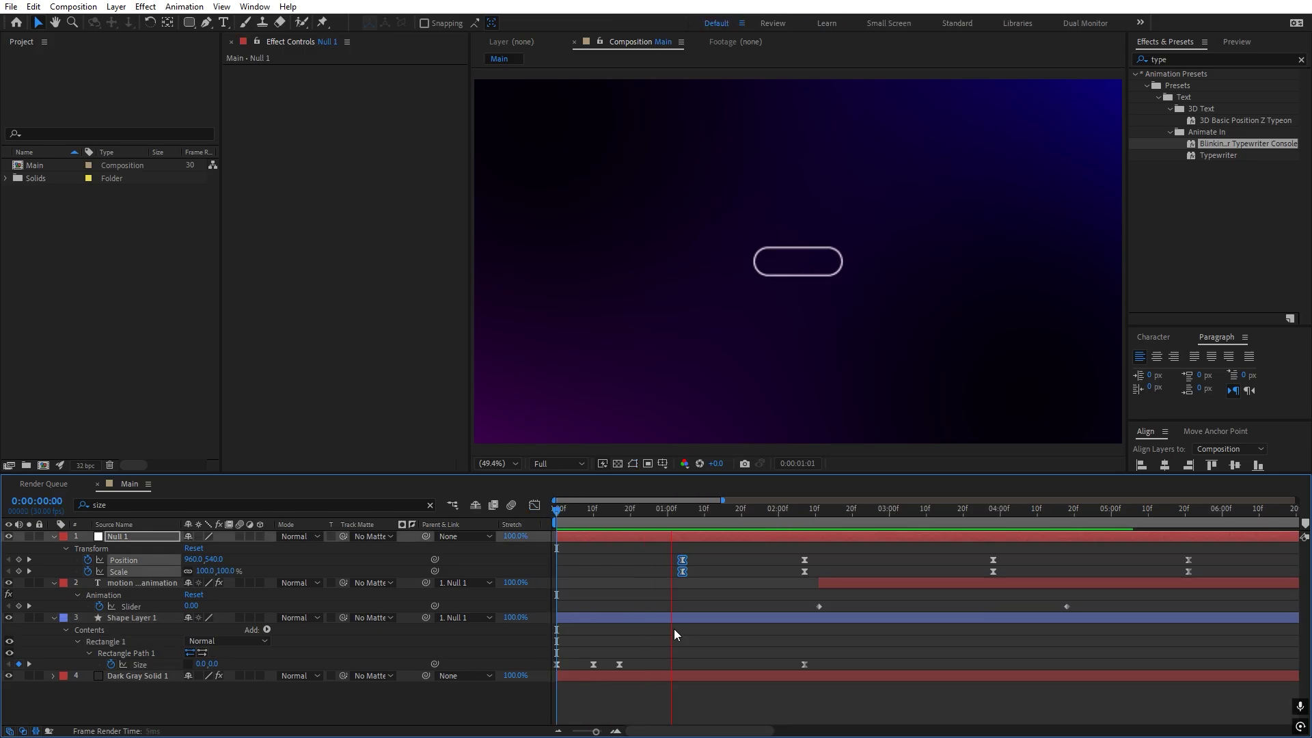
# Step: Move Null 1's first Position and Scale keyframes to 0:00:00:17 and preview the animation from the start
pyautogui.press('space')
pyautogui.moveTo(636, 512); pyautogui.dragTo(574, 545)
pyautogui.press('space')
pyautogui.moveTo(682, 560); pyautogui.dragTo(619, 560)
pyautogui.press('space')
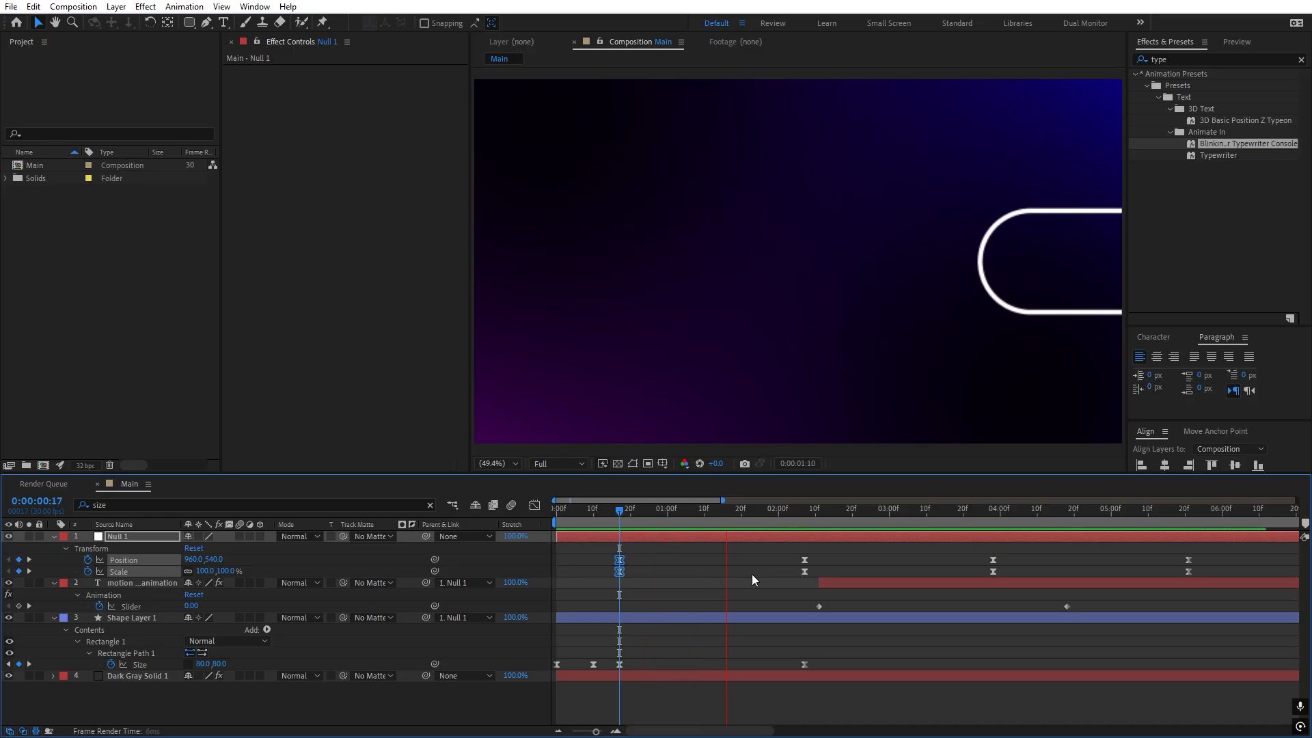
pyautogui.moveTo(797, 514); pyautogui.dragTo(465, 555)
pyautogui.press('space')
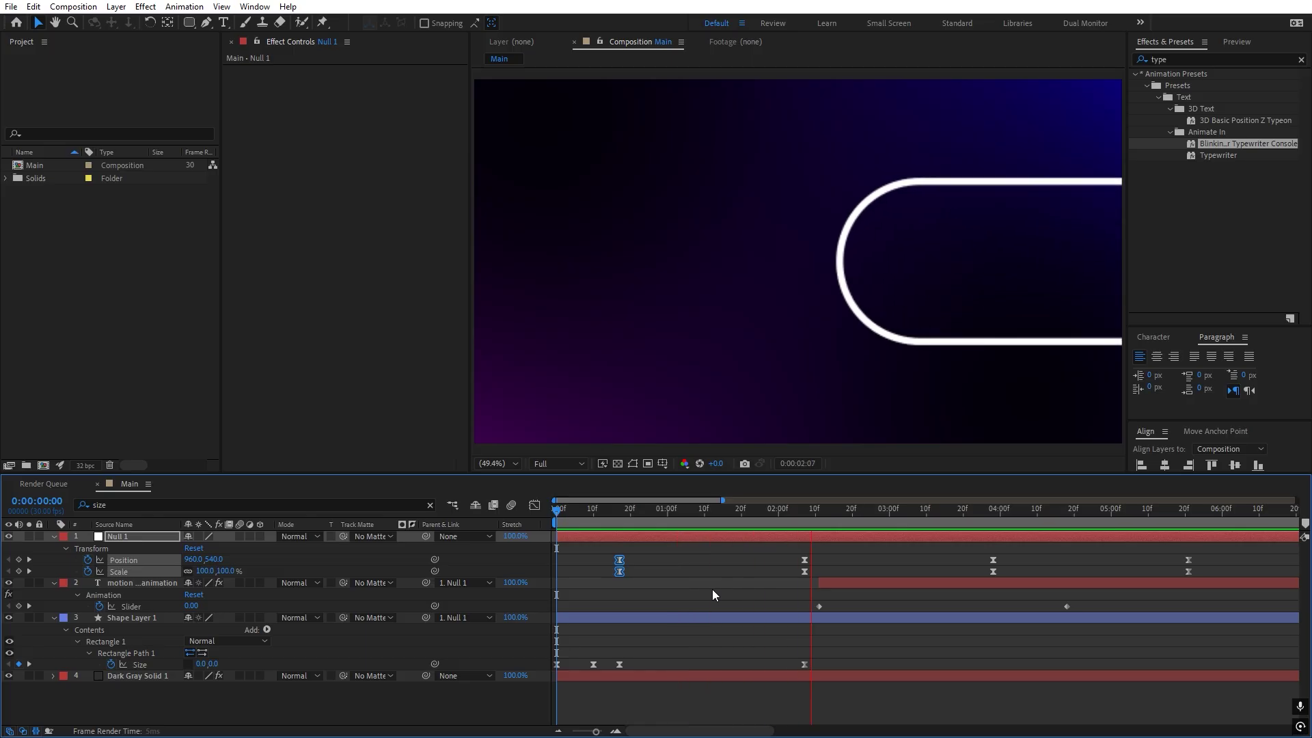
# Step: Show the full composition duration at 0:00:07:02 and collapse the properties of all layers
pyautogui.moveTo(557, 512); pyautogui.dragTo(1064, 551)
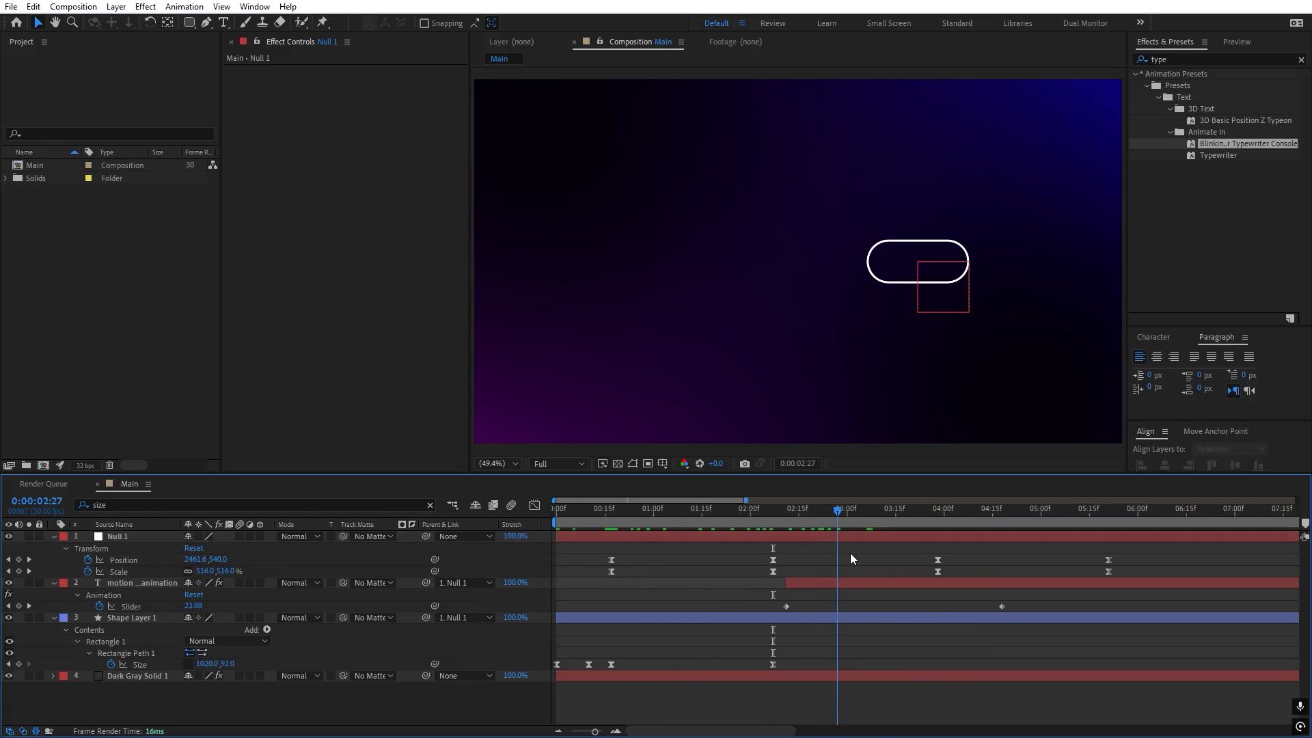
pyautogui.doubleClick(746, 501)
pyautogui.moveTo(687, 515); pyautogui.dragTo(730, 522)
pyautogui.hotkey('ctrl', 'a')
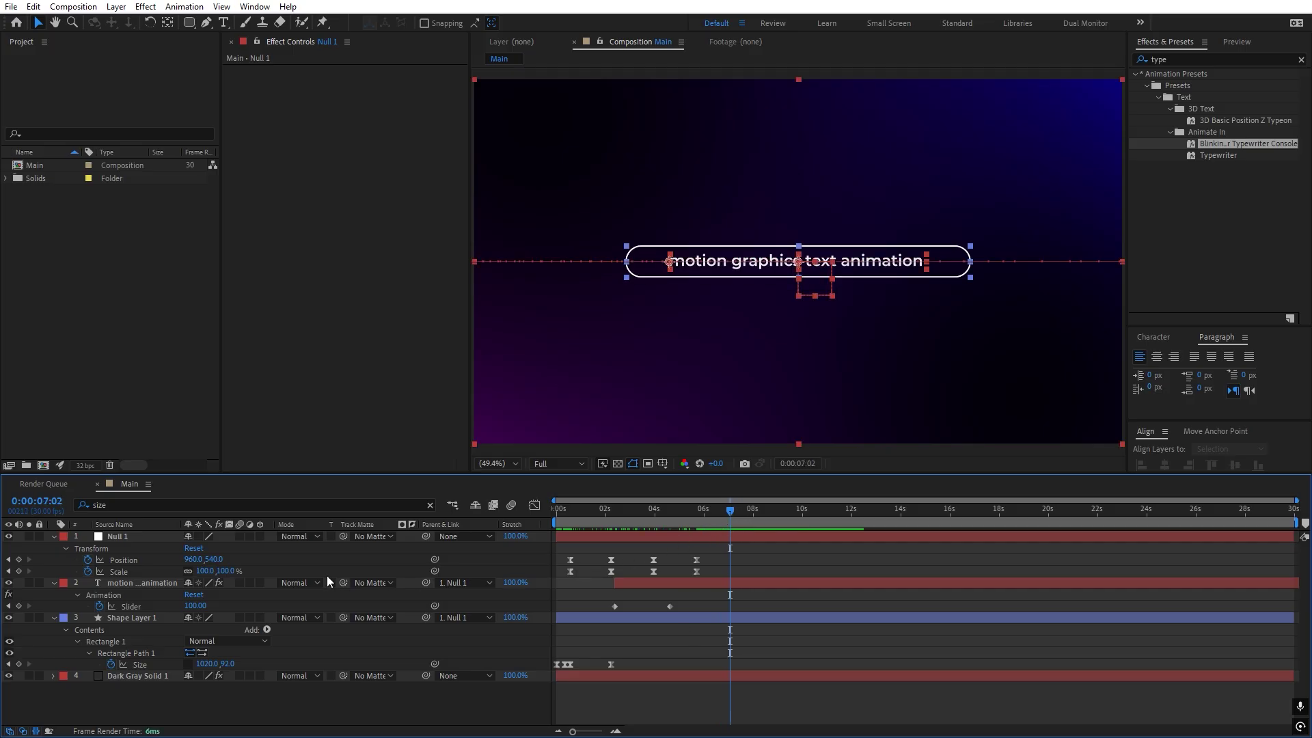
pyautogui.press('u')
pyautogui.press('u')
pyautogui.click(667, 650)
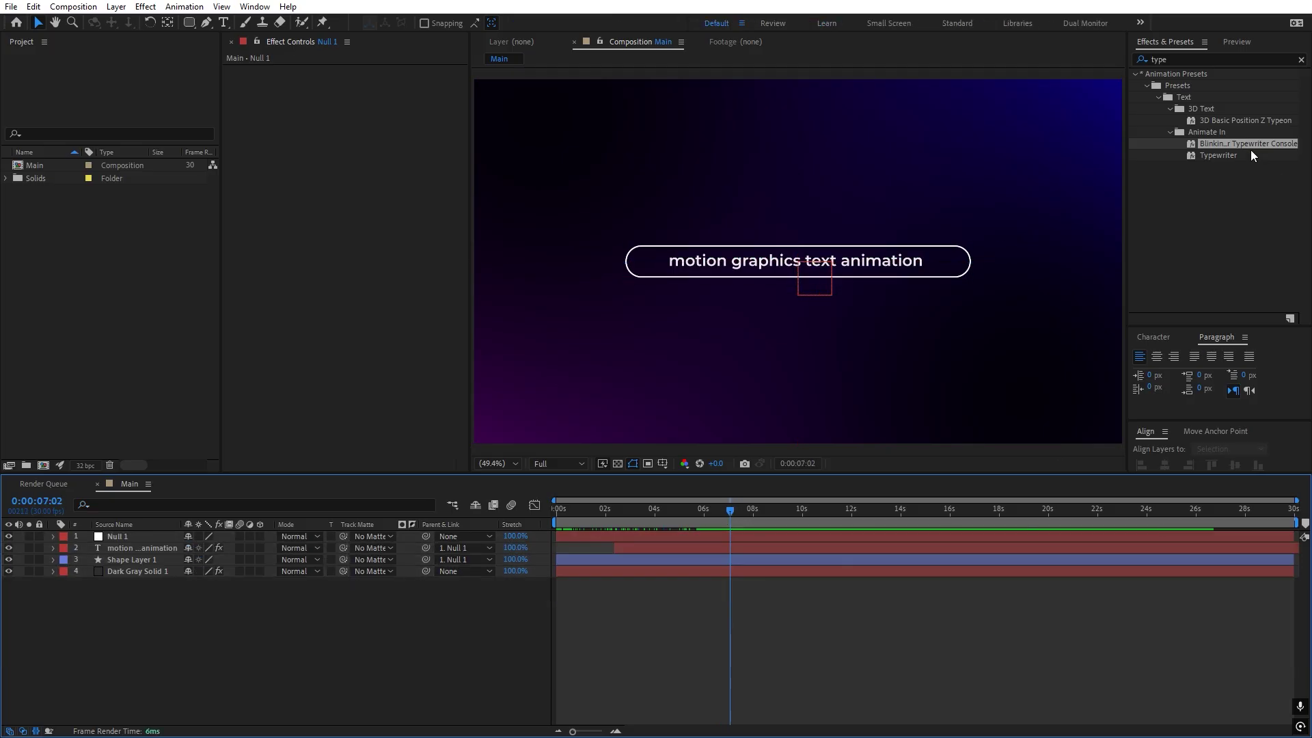
# Step: Search the effects for "grad" and apply 4-Color Gradient to Shape Layer 1
pyautogui.click(1247, 65)
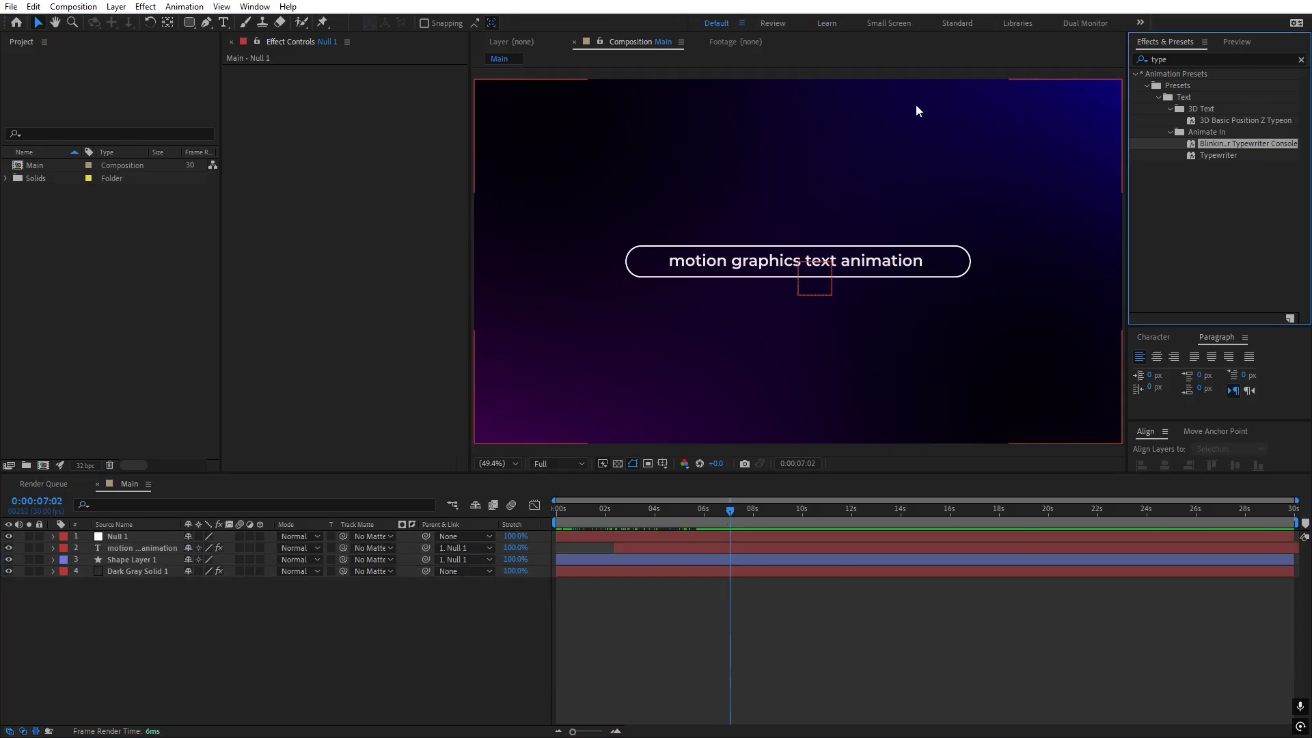
pyautogui.click(1197, 59)
pyautogui.write('grad')
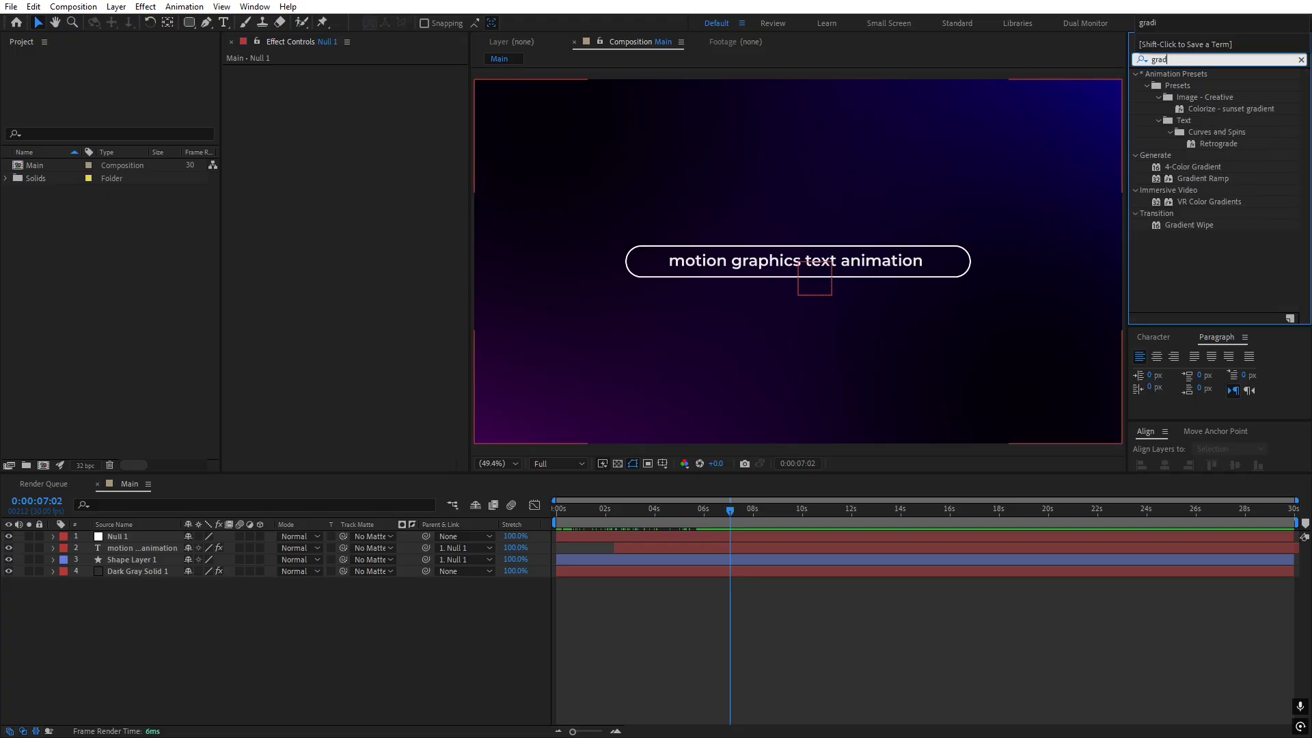
pyautogui.click(1189, 167)
pyautogui.moveTo(1189, 167)
pyautogui.mouseDown()
pyautogui.moveTo(102, 540)
pyautogui.moveTo(138, 559)
pyautogui.mouseUp()
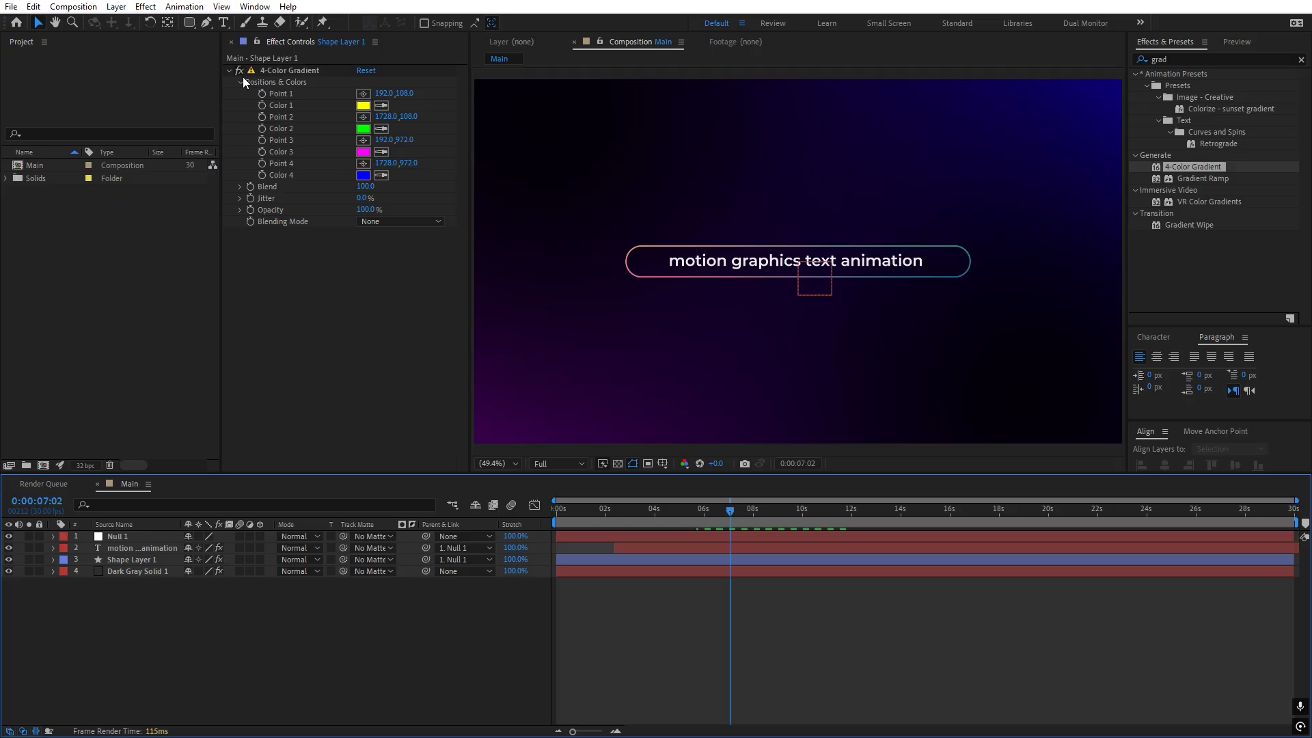
# Step: Move Point 1 of the search bar's gradient to about 455.7, 255.2 and lock the Dark Gray Solid 1 layer
pyautogui.click(267, 71)
pyautogui.click(626, 166)
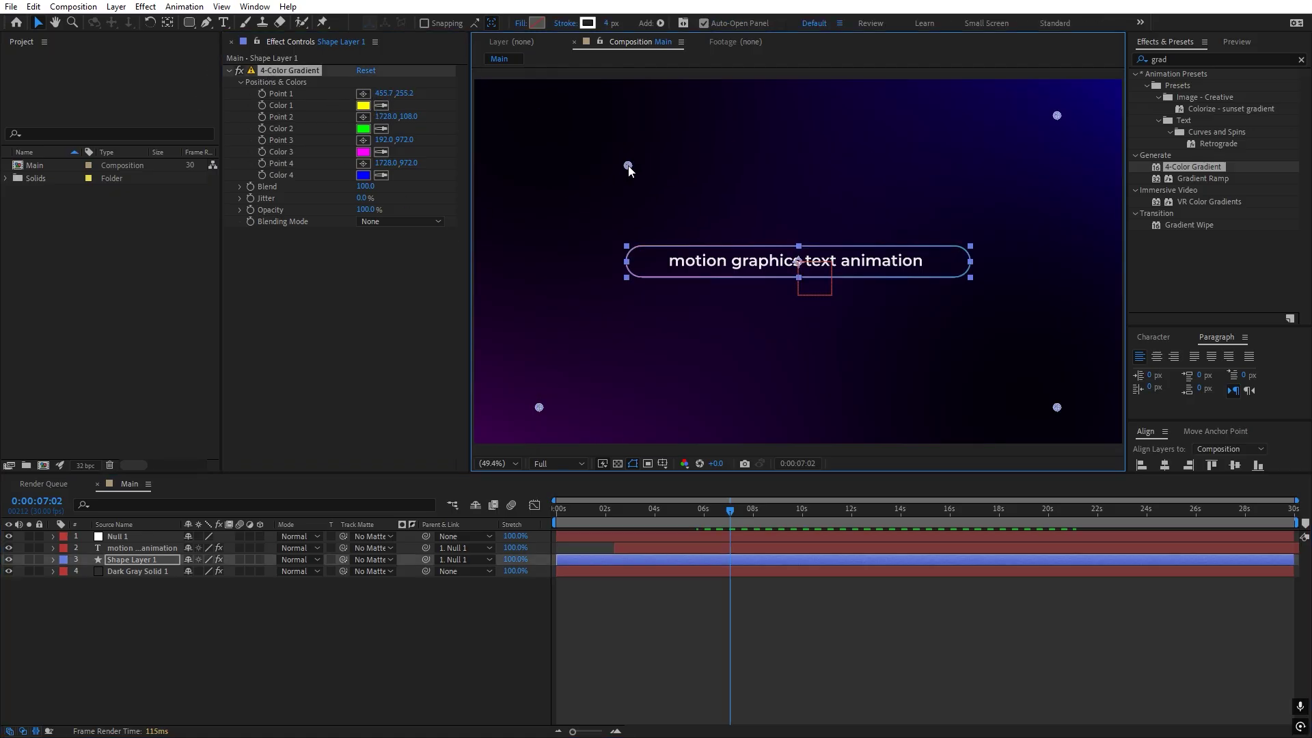
pyautogui.hotkey('ctrl', 'z')
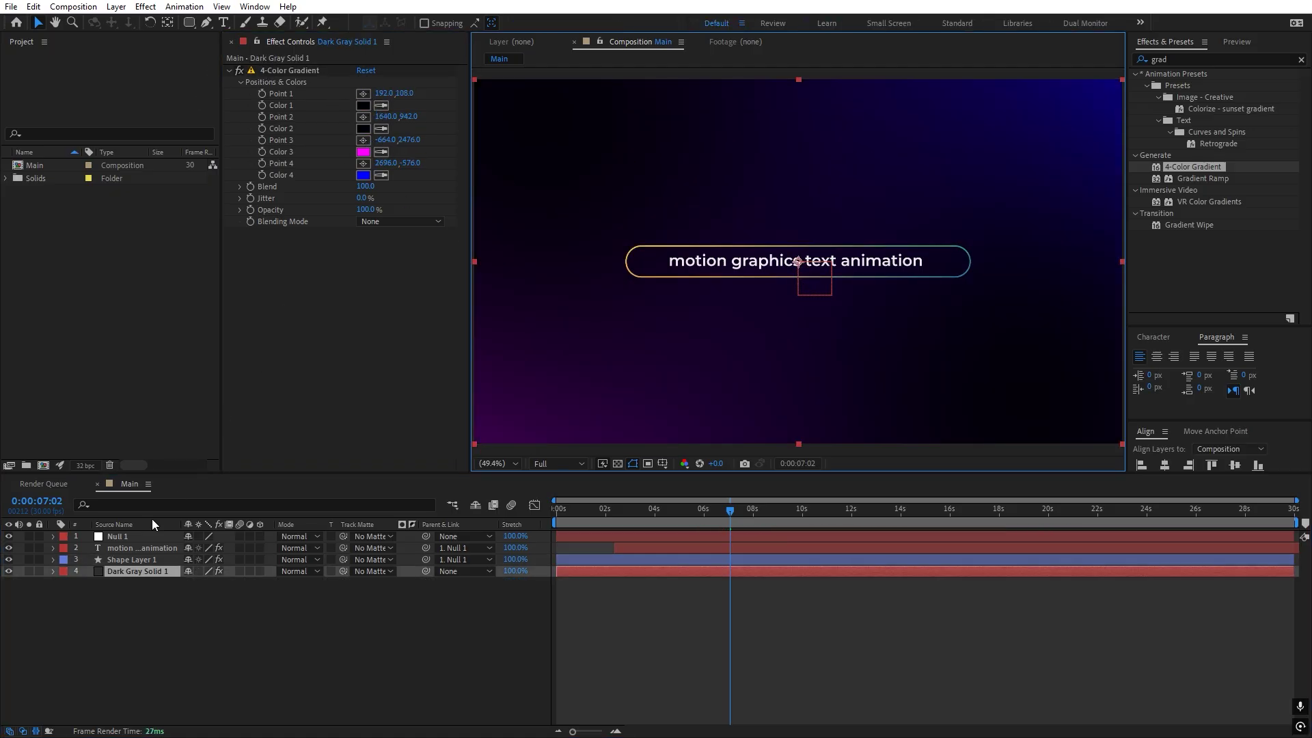
pyautogui.click(38, 572)
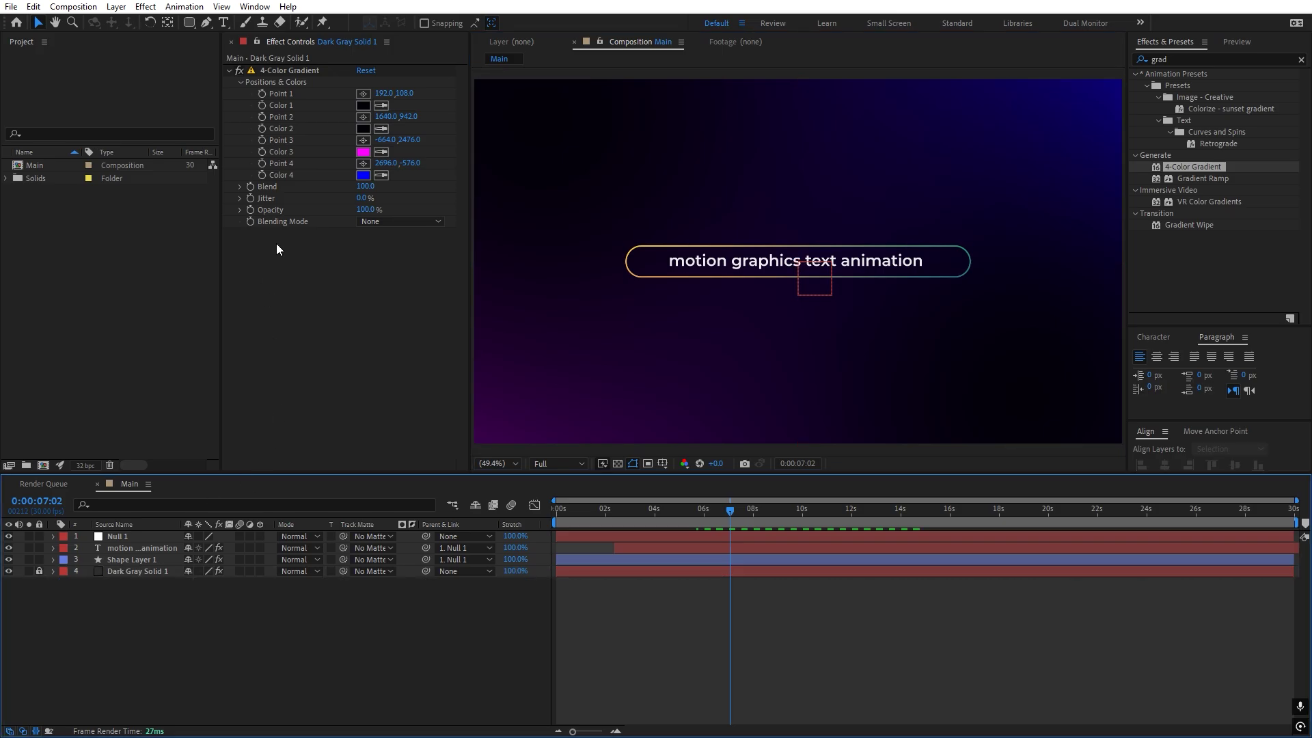
# Step: Move the search bar's gradient Point 2 to about 1448.5, 251.8, Point 3 to 483.6, 836.3 and Point 4 to 1391.8, 726.9
pyautogui.click(280, 68)
pyautogui.click(130, 548)
pyautogui.click(128, 559)
pyautogui.click(293, 71)
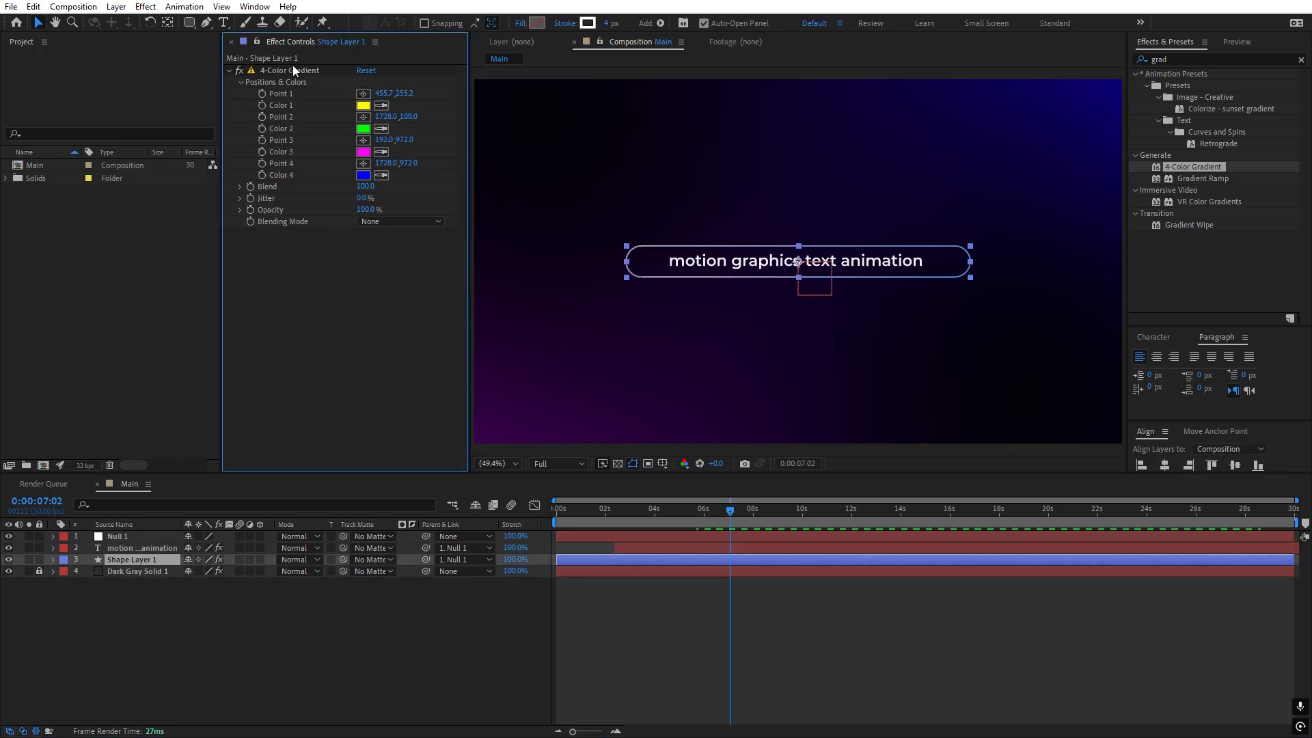
pyautogui.click(284, 69)
pyautogui.moveTo(1057, 116); pyautogui.dragTo(963, 165)
pyautogui.moveTo(539, 407); pyautogui.dragTo(638, 361)
pyautogui.moveTo(1057, 407); pyautogui.dragTo(943, 325)
# Step: Set Color 2 of the search bar's gradient to the magenta of Color 3 and preview the animation
pyautogui.click(382, 128)
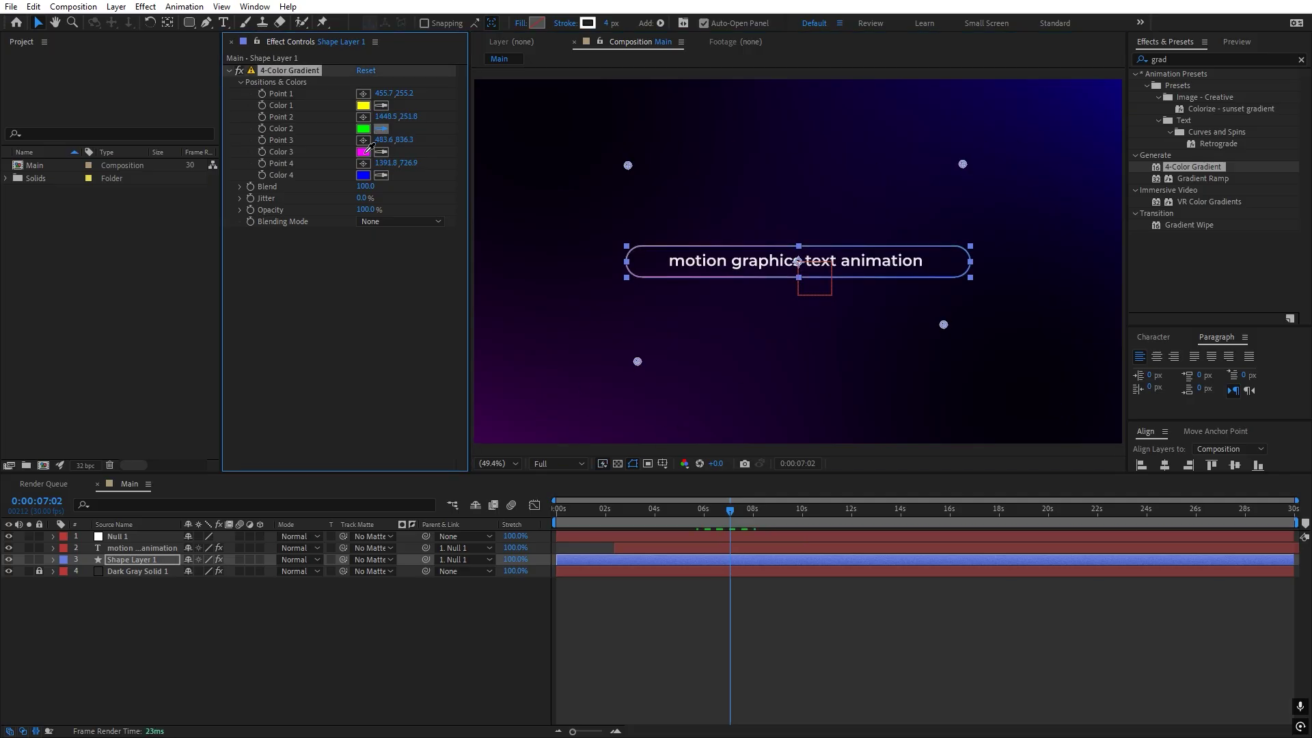
pyautogui.click(839, 678)
pyautogui.moveTo(660, 523); pyautogui.dragTo(375, 559)
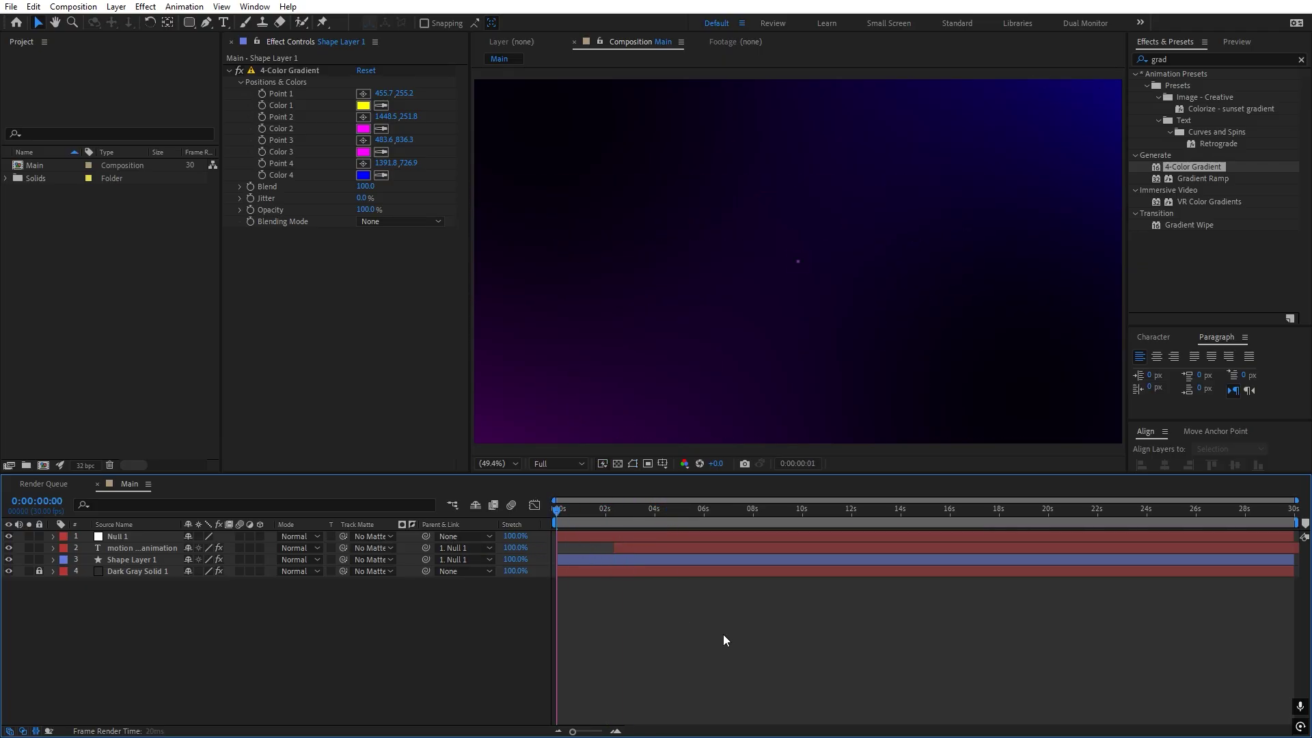
pyautogui.click(823, 519)
pyautogui.click(582, 563)
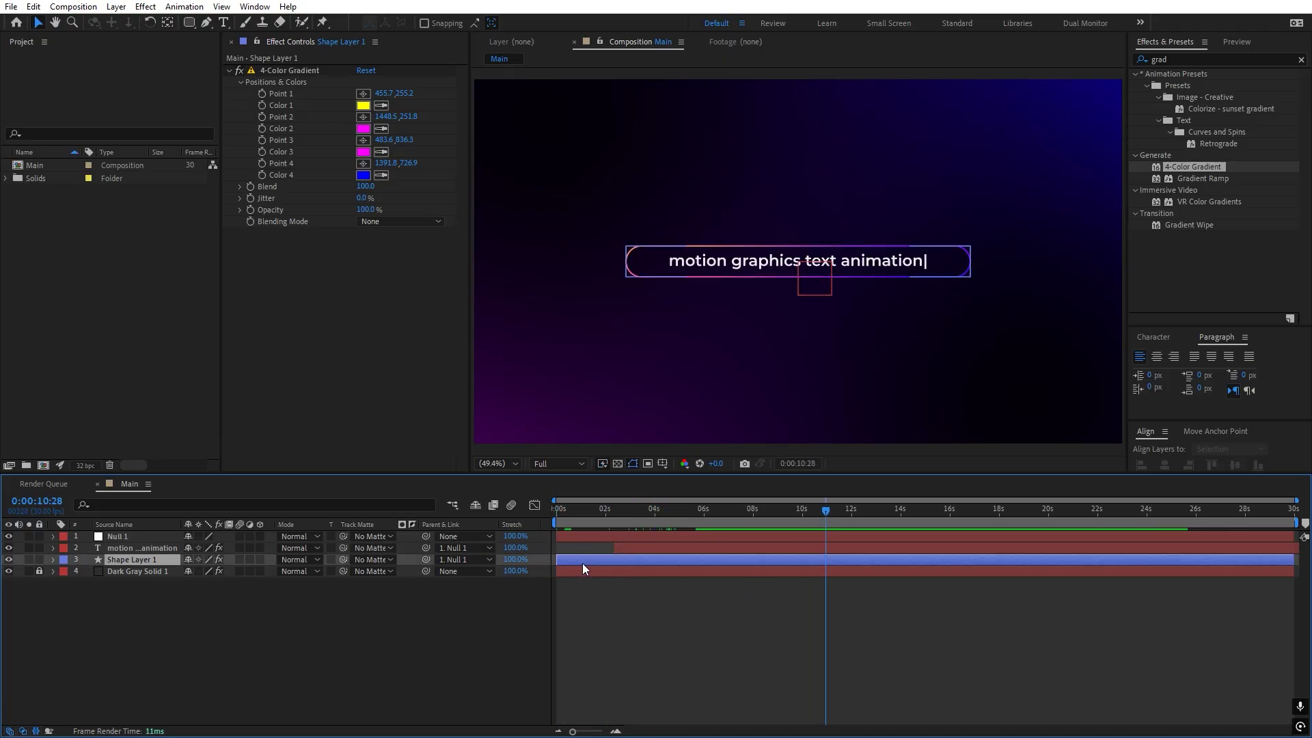
# Step: Search the effects for "glow" and apply Glow to Shape Layer 1 with threshold 49.7%, radius 77 and intensity 0.8
pyautogui.click(1222, 59)
pyautogui.write('glow')
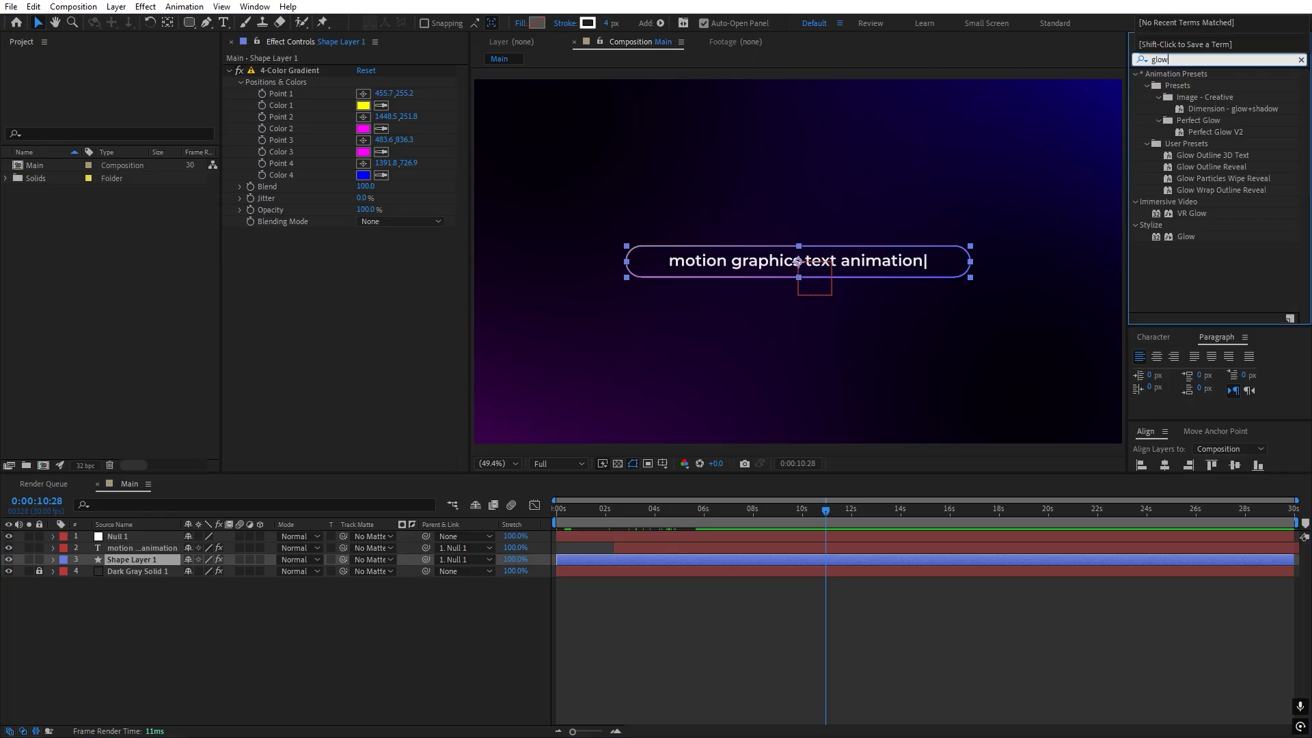
pyautogui.moveTo(1186, 235); pyautogui.dragTo(113, 559)
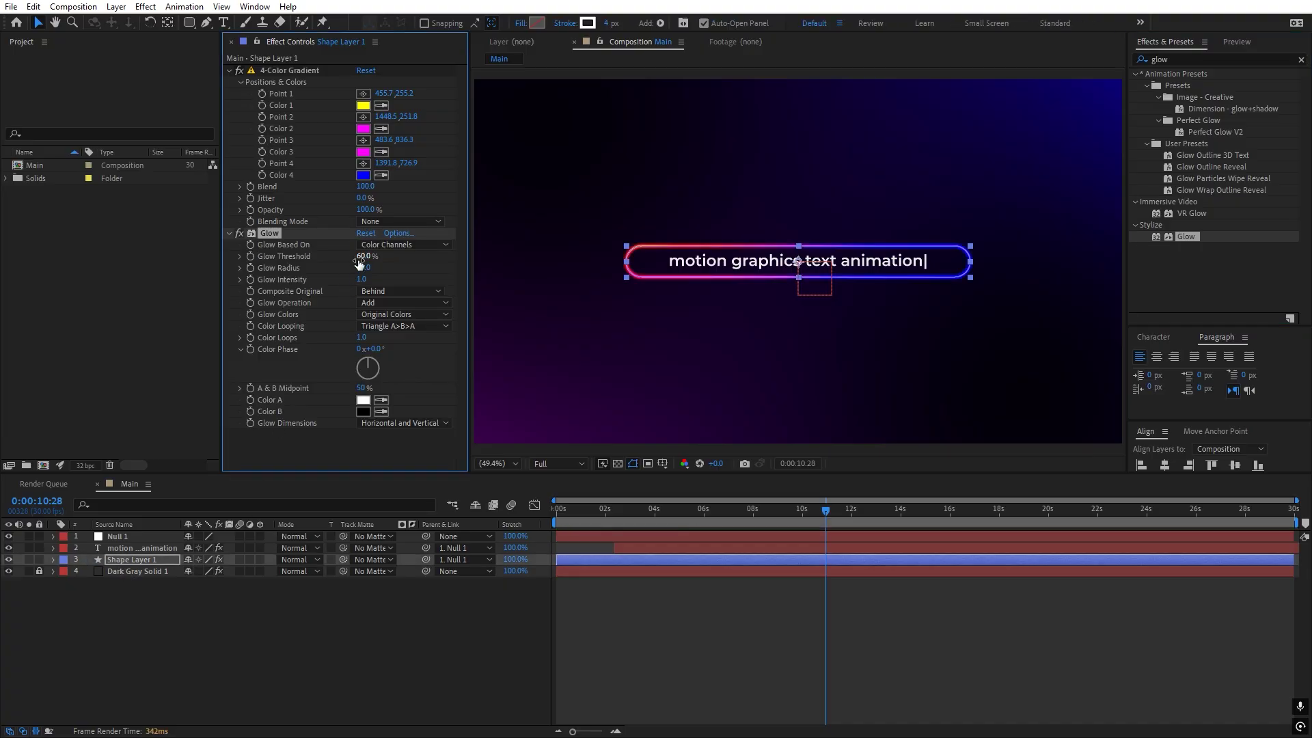
pyautogui.moveTo(368, 273); pyautogui.dragTo(252, 280)
pyautogui.moveTo(356, 258); pyautogui.dragTo(326, 260)
pyautogui.click(718, 660)
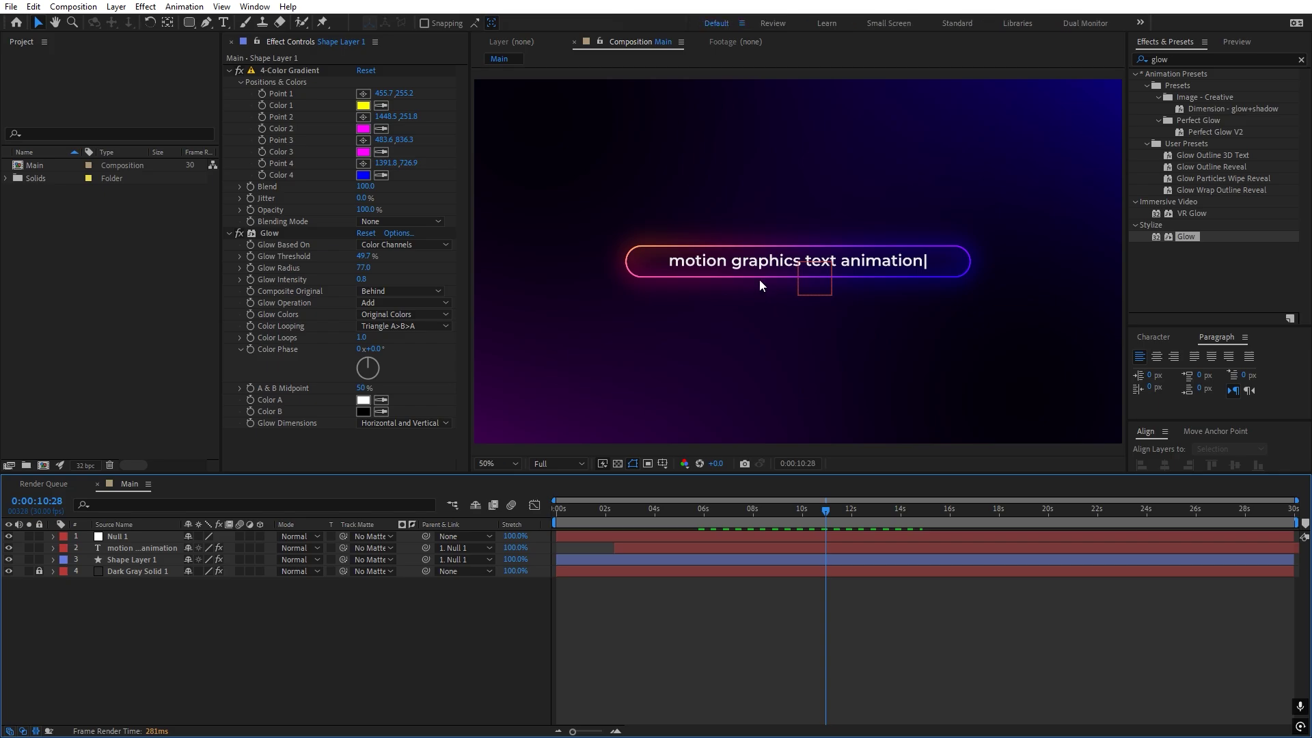
# Step: Duplicate the Glow, set the copy to threshold 89.7%, radius 158 and intensity 0.2, and switch Shape Layer 1 to Add blending
pyautogui.scroll(1, 760, 279)
pyautogui.click(277, 235)
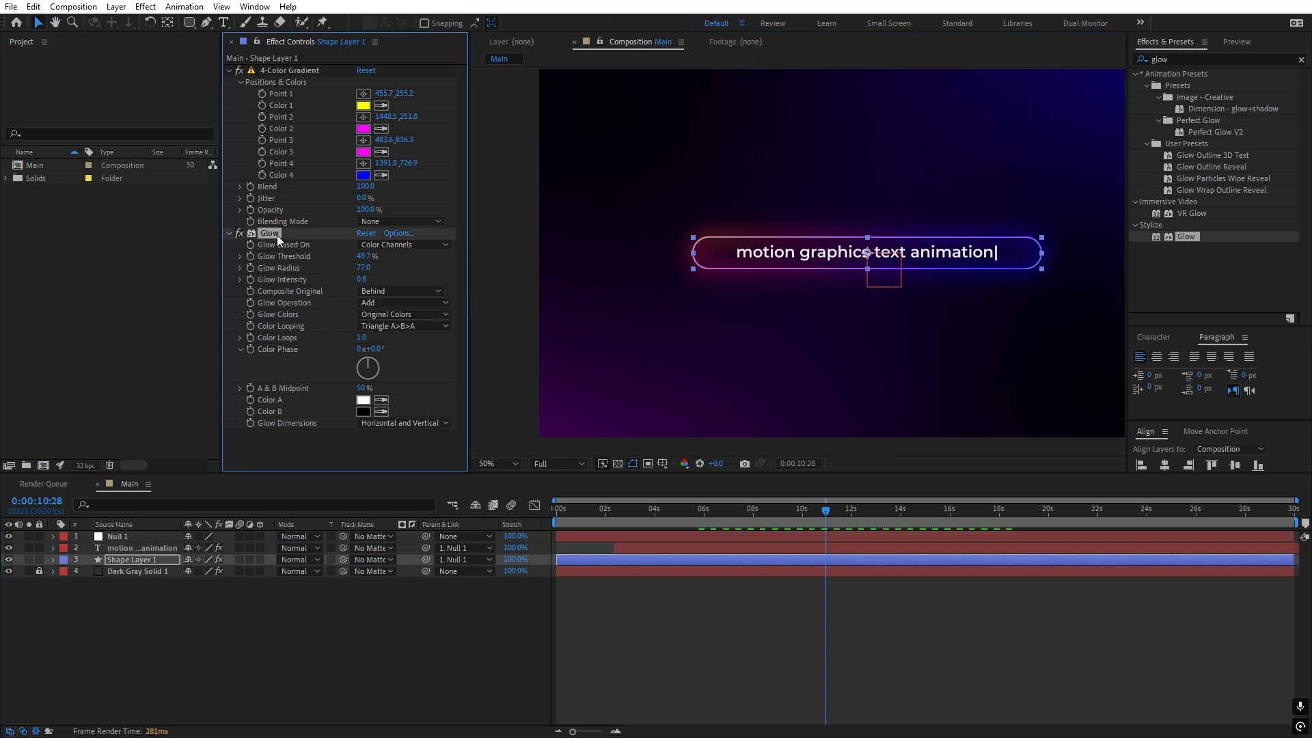
pyautogui.hotkey('ctrl', 'd')
pyautogui.moveTo(365, 312); pyautogui.dragTo(3, 349)
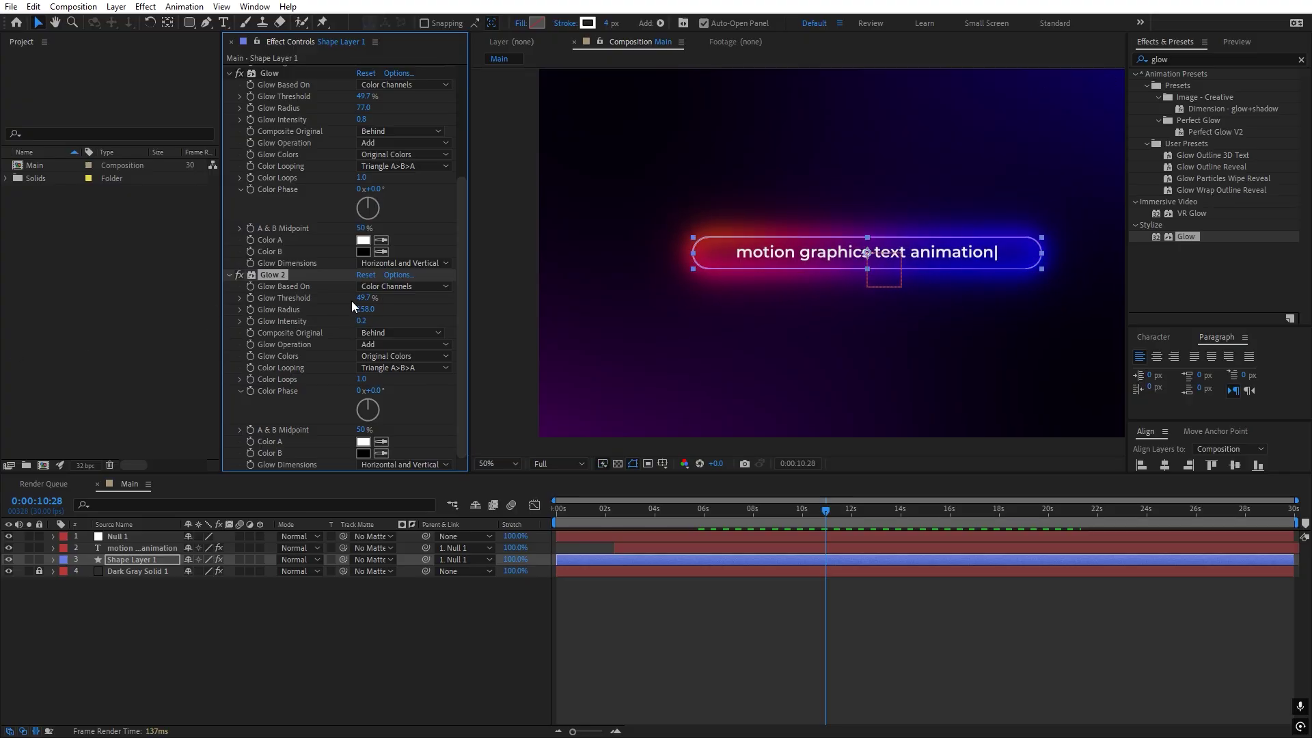
pyautogui.moveTo(361, 298); pyautogui.dragTo(428, 299)
pyautogui.click(280, 569)
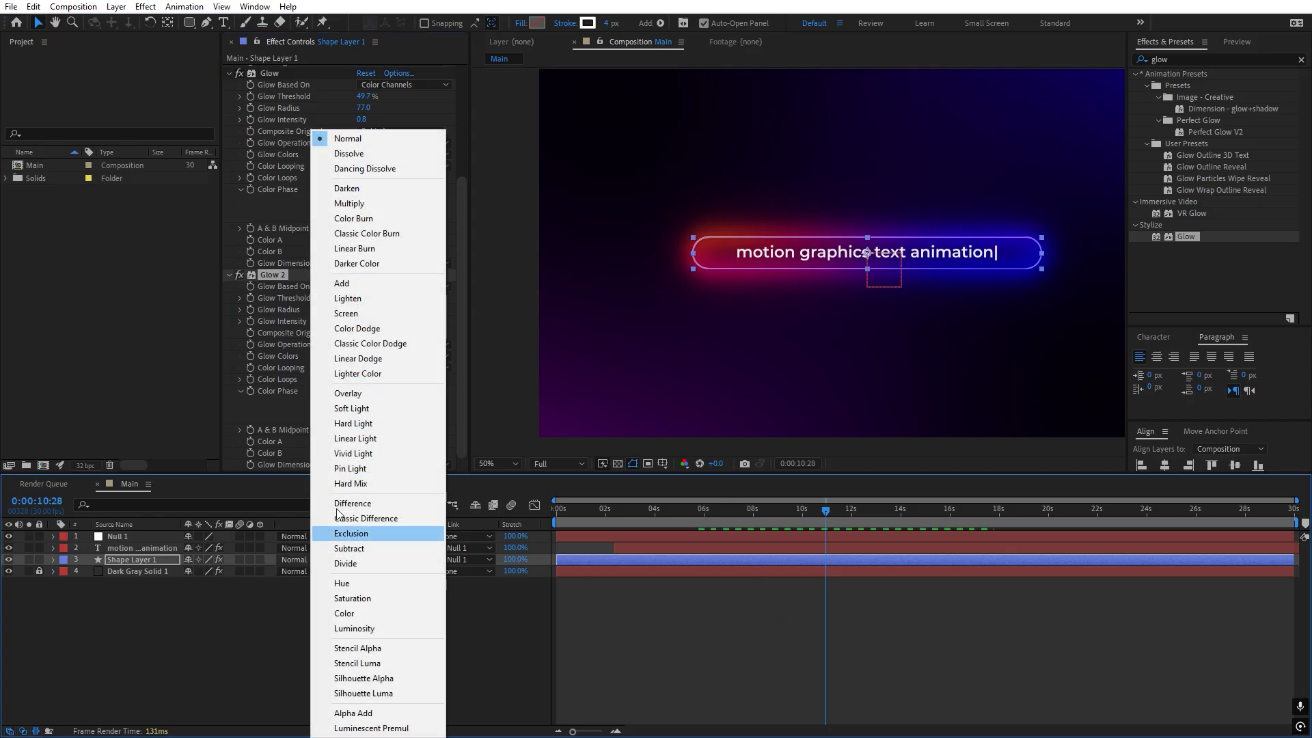
pyautogui.click(355, 281)
# Step: Set the first Glow to threshold 69.3%, radius 65.8 and intensity 0.4, and lower Glow 2's intensity to 0.1
pyautogui.scroll(2, 368, 205)
pyautogui.moveTo(362, 273); pyautogui.dragTo(438, 248)
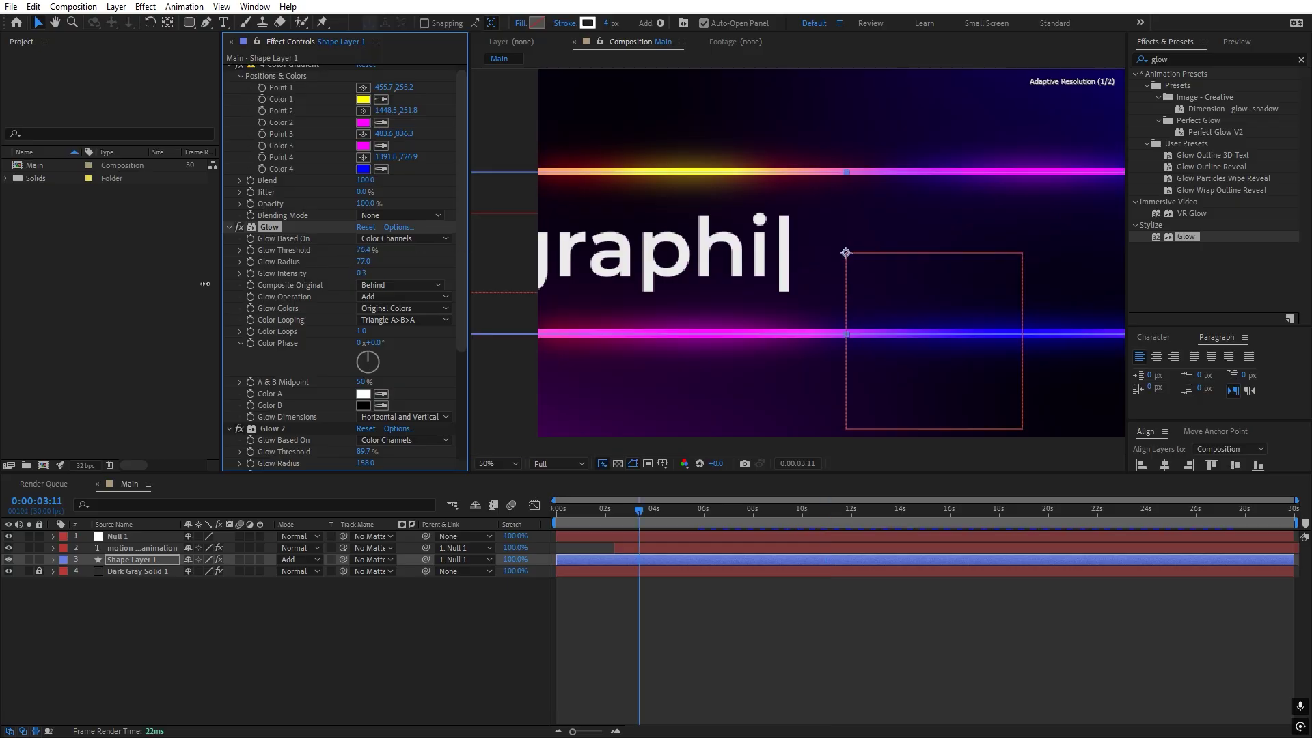
pyautogui.moveTo(205, 284); pyautogui.dragTo(223, 284)
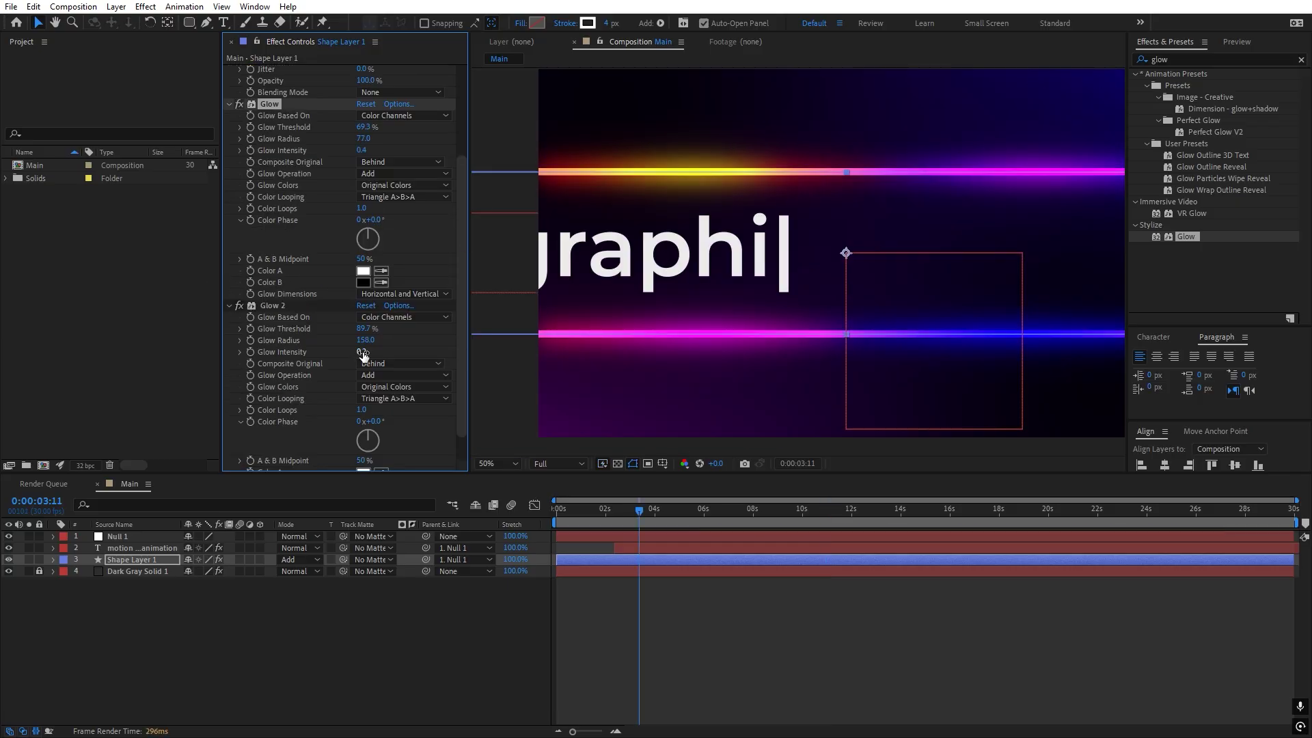
pyautogui.moveTo(363, 354); pyautogui.dragTo(250, 352)
pyautogui.moveTo(363, 139); pyautogui.dragTo(313, 142)
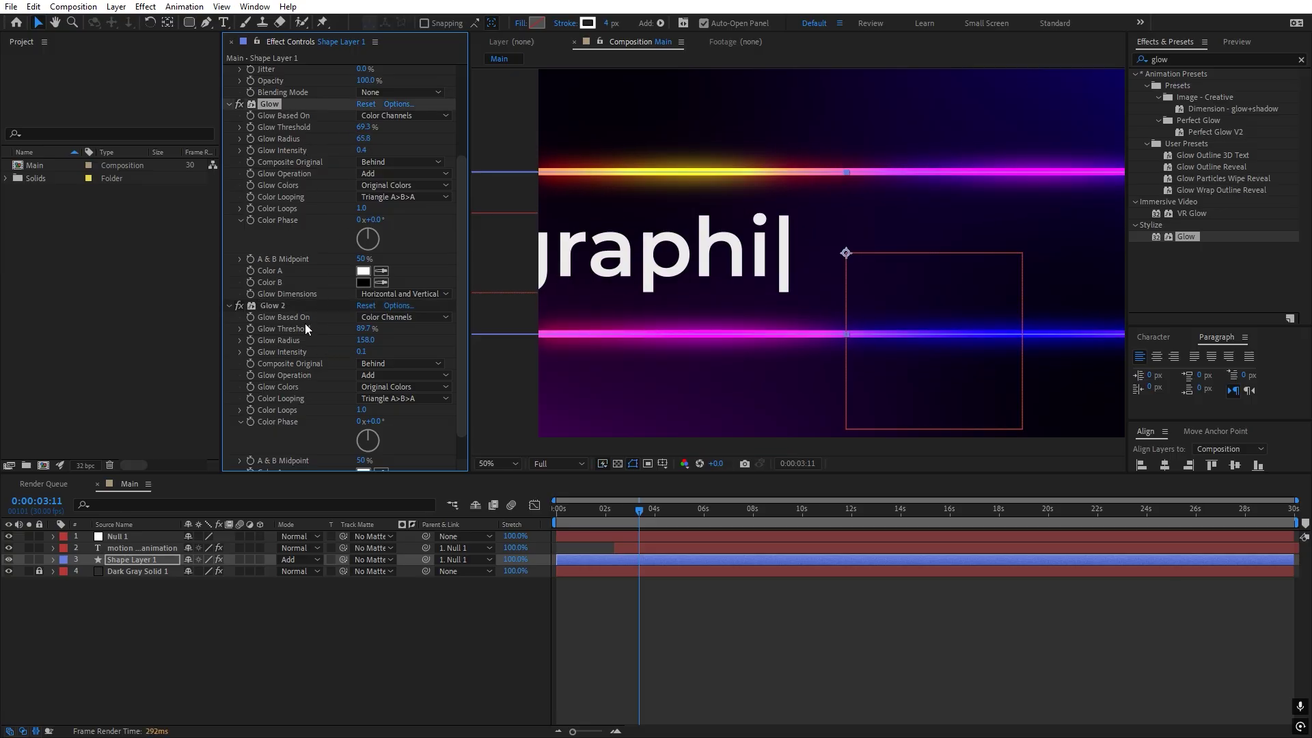
# Step: Duplicate Glow 2, leaving it at 47.8% threshold, radius 200, and set the copy to threshold 0%, radius 596, intensity 0.2
pyautogui.click(289, 306)
pyautogui.hotkey('ctrl', 'd')
pyautogui.moveTo(369, 309); pyautogui.dragTo(697, 311)
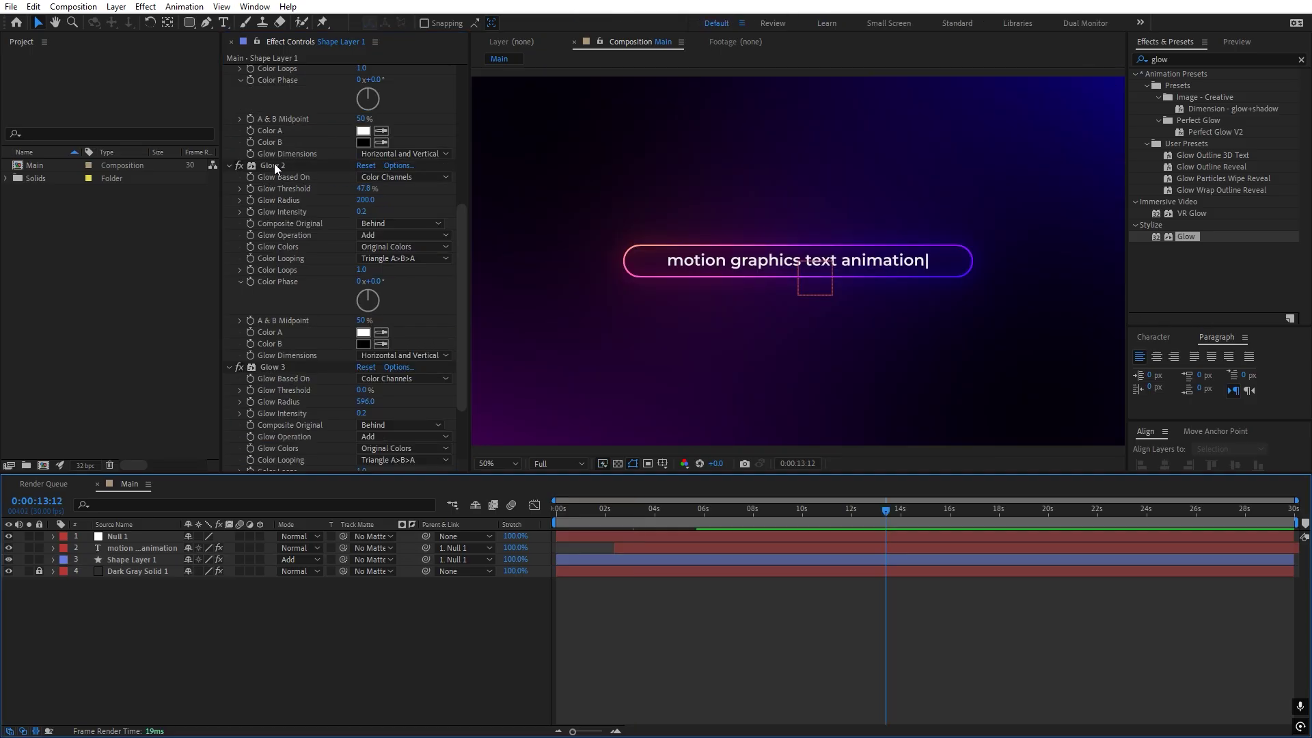
pyautogui.moveTo(895, 515); pyautogui.dragTo(589, 526)
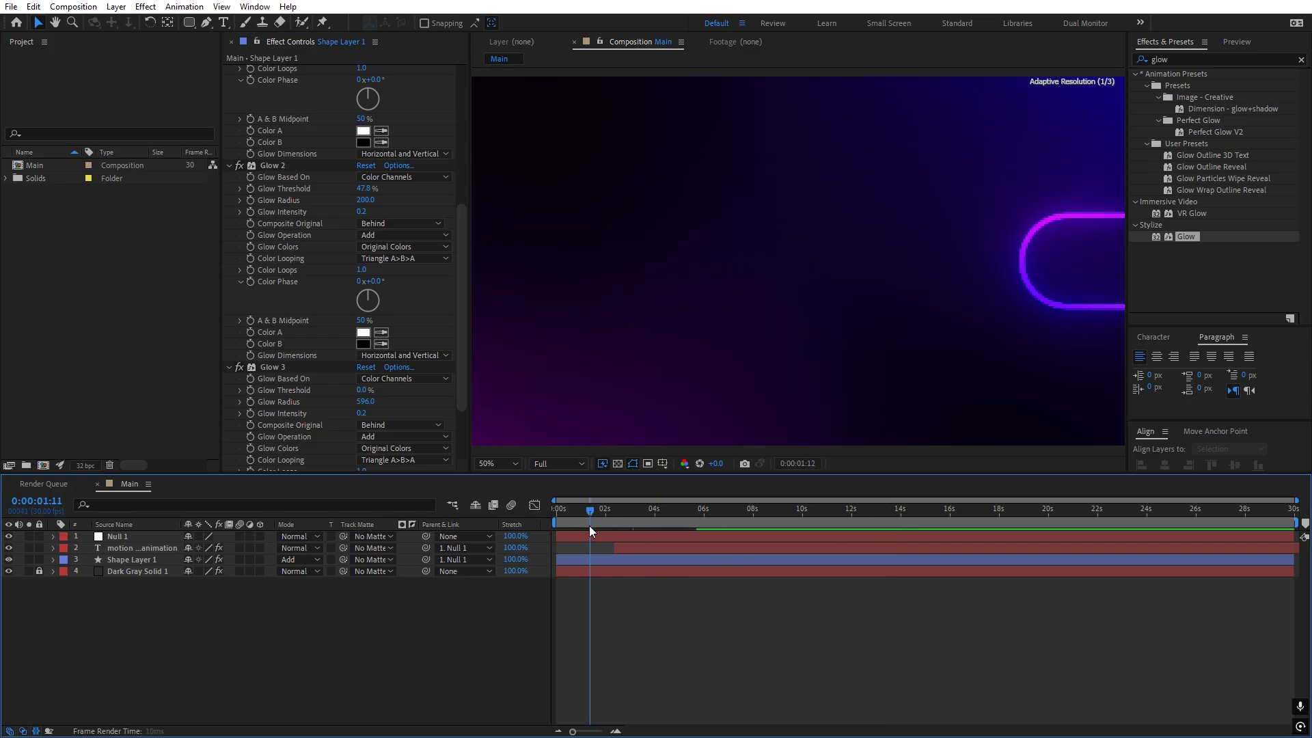
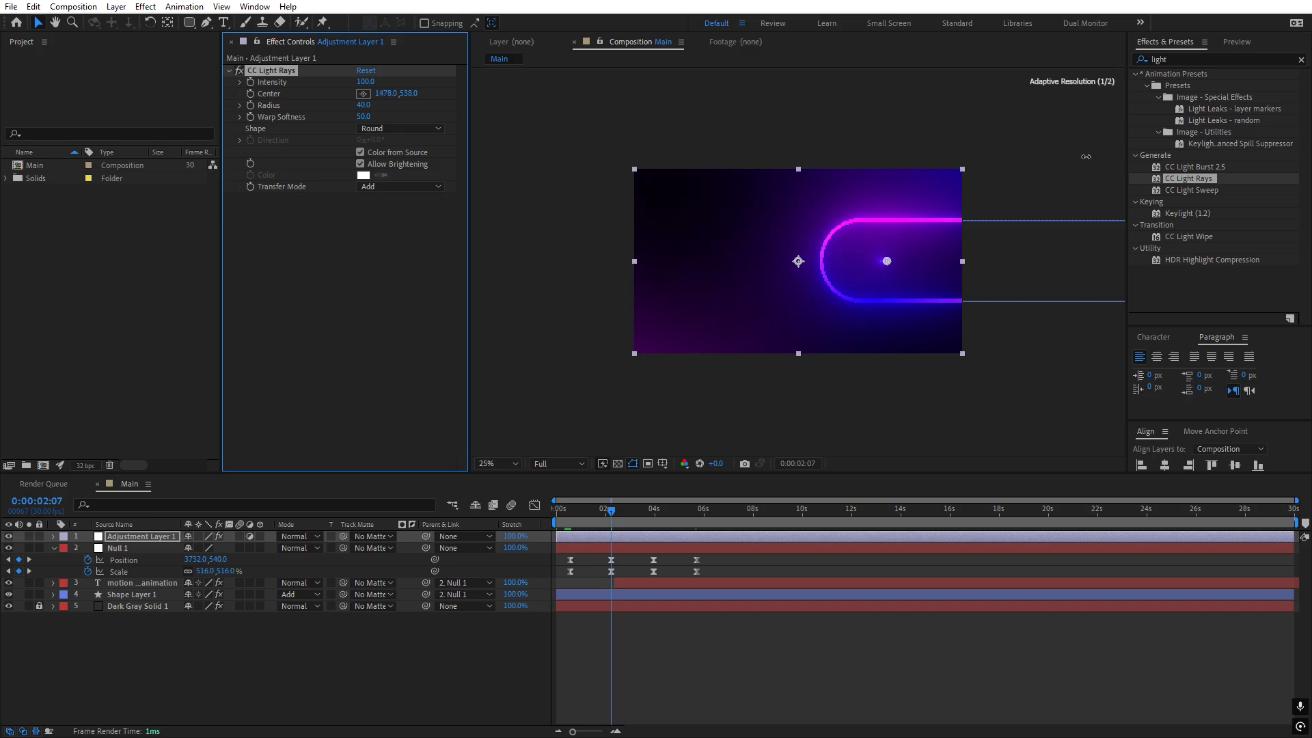
# Step: Start Intensity and Center keyframes for CC Light Rays at 0:00:02:11, with the center at 1650, 538, and reveal them
pyautogui.scroll(1, 620, 539)
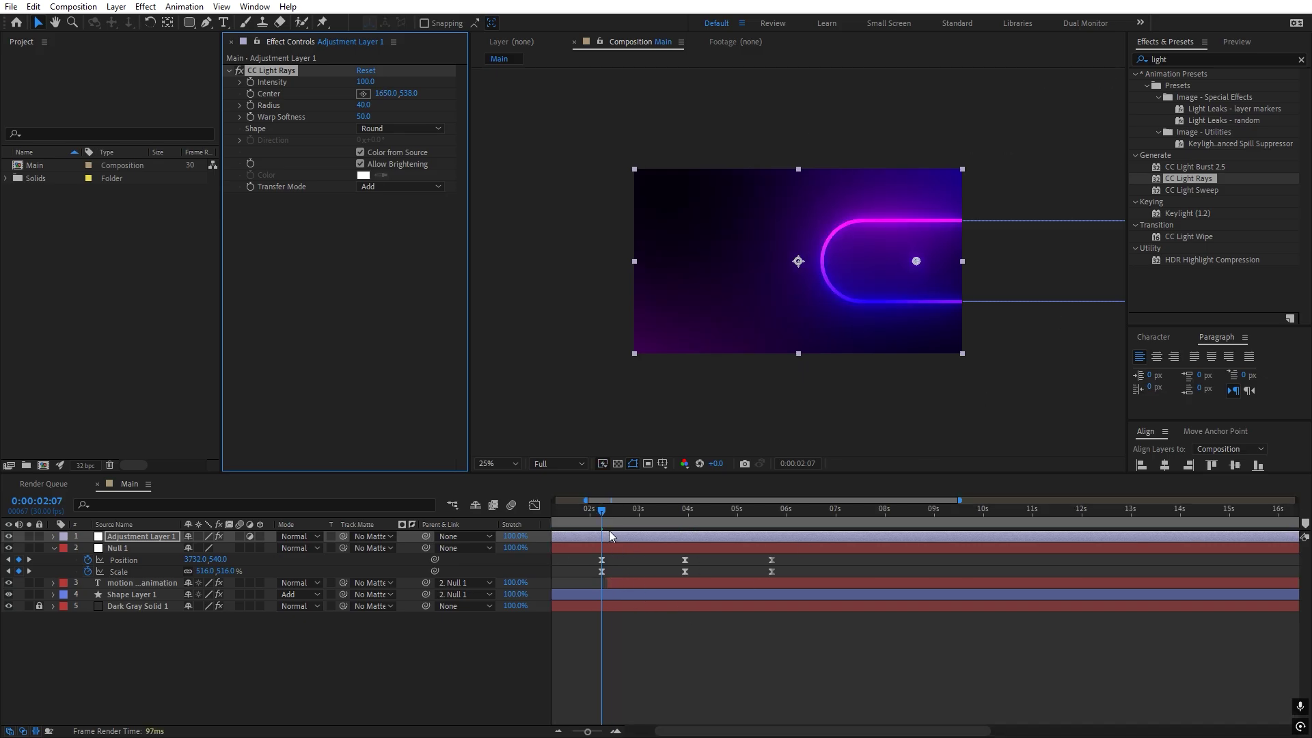
pyautogui.moveTo(603, 515); pyautogui.dragTo(617, 515)
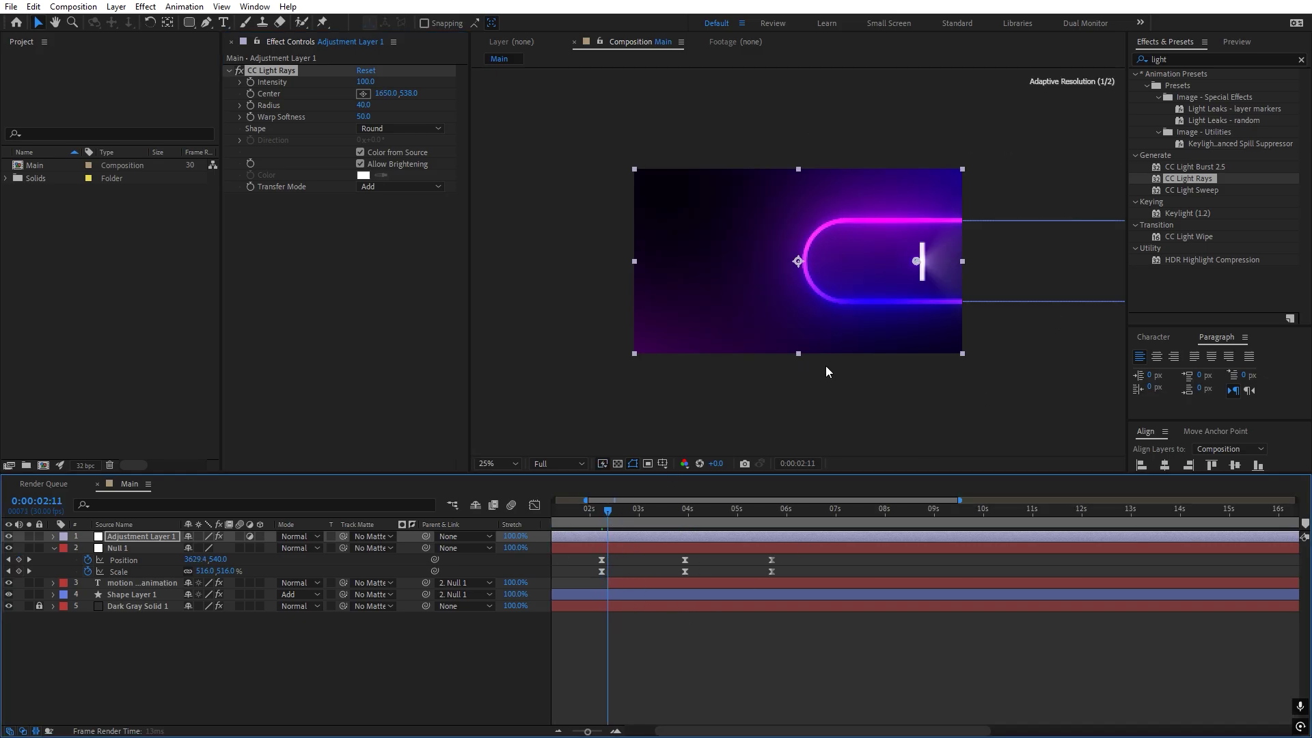
pyautogui.scroll(2, 950, 311)
pyautogui.moveTo(971, 289); pyautogui.dragTo(746, 313)
pyautogui.scroll(1, 852, 321)
pyautogui.moveTo(852, 322); pyautogui.dragTo(805, 282)
pyautogui.click(252, 98)
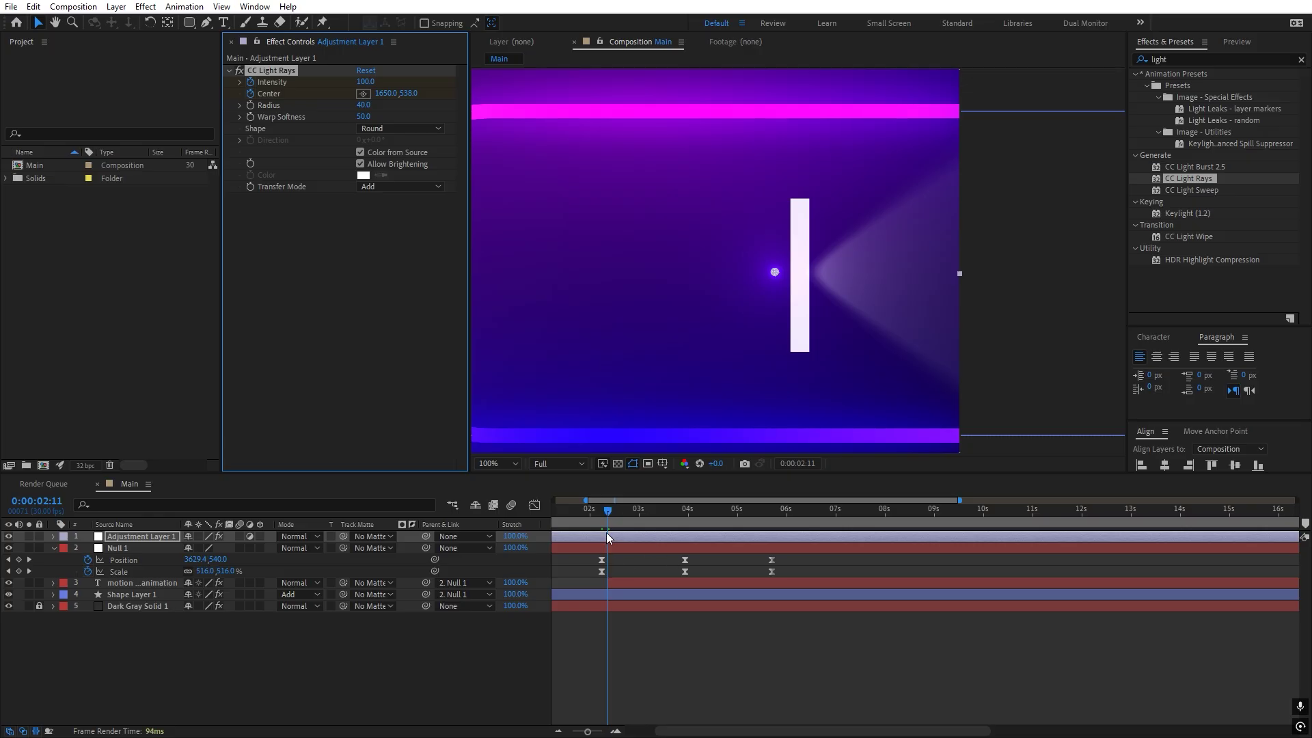
pyautogui.press('u')
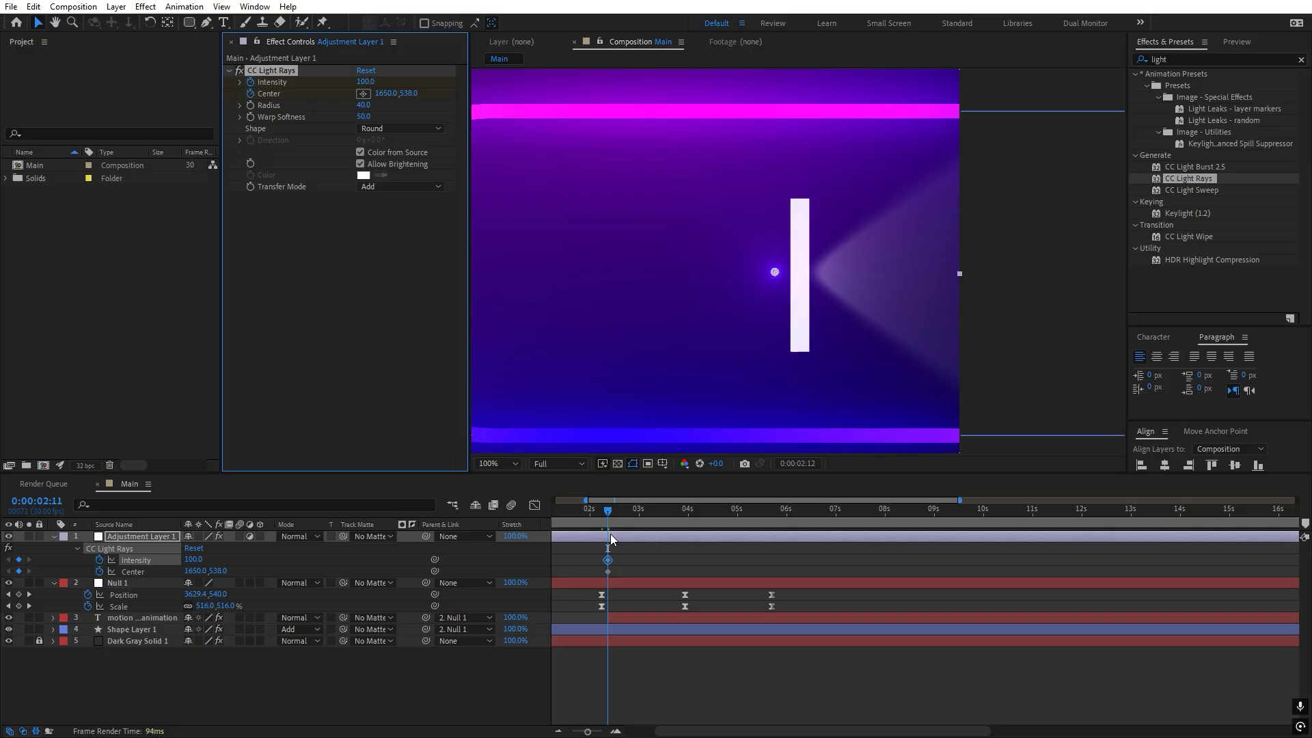
# Step: At 0:00:02:14, move the light rays' Center onto the cursor at 1803, 538 and raise Intensity to 172.3
pyautogui.press('pagedown')
pyautogui.press('pagedown')
pyautogui.press('pagedown')
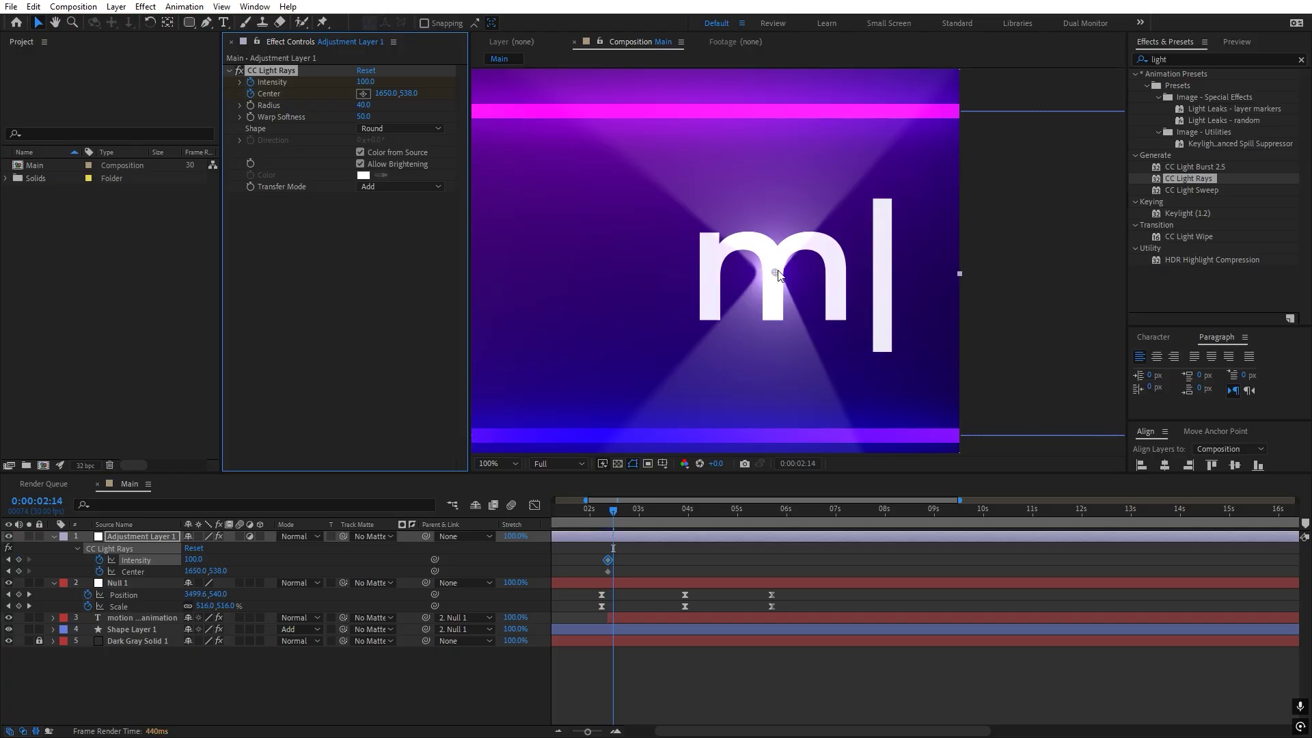
pyautogui.moveTo(785, 276); pyautogui.dragTo(890, 276)
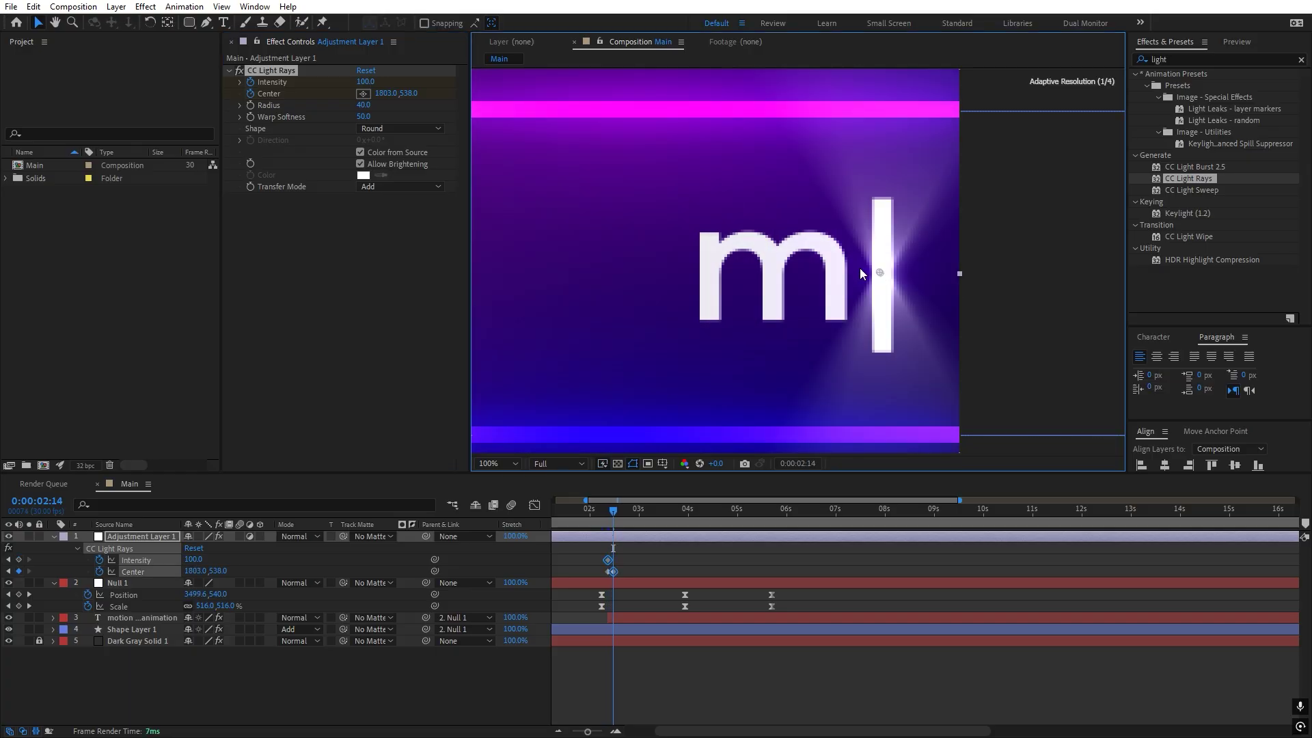
pyautogui.moveTo(367, 83); pyautogui.dragTo(877, 93)
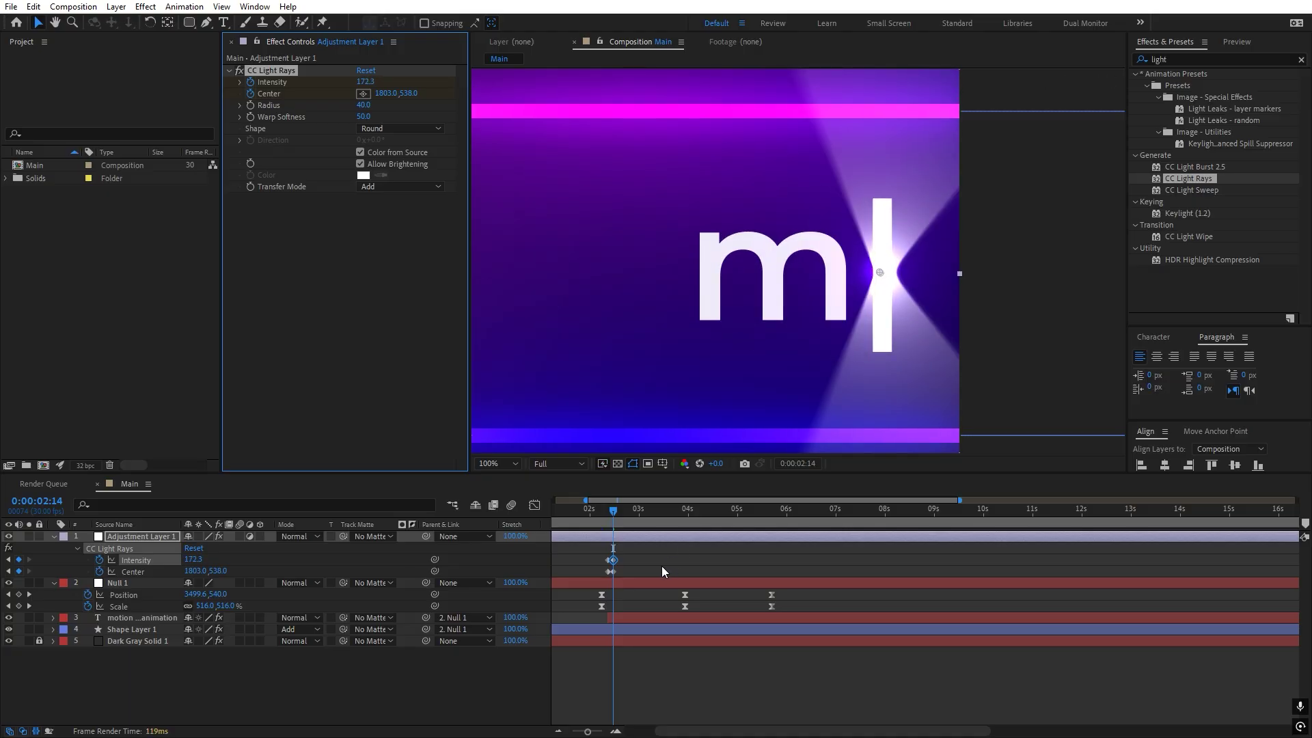
# Step: Keyframe the light rays' Center at 1539, 538 at 0:00:02:24 and at 913.2, 538 at 0:00:03:05
pyautogui.hotkey('shift', 'pagedown')
pyautogui.scroll(-2, 749, 334)
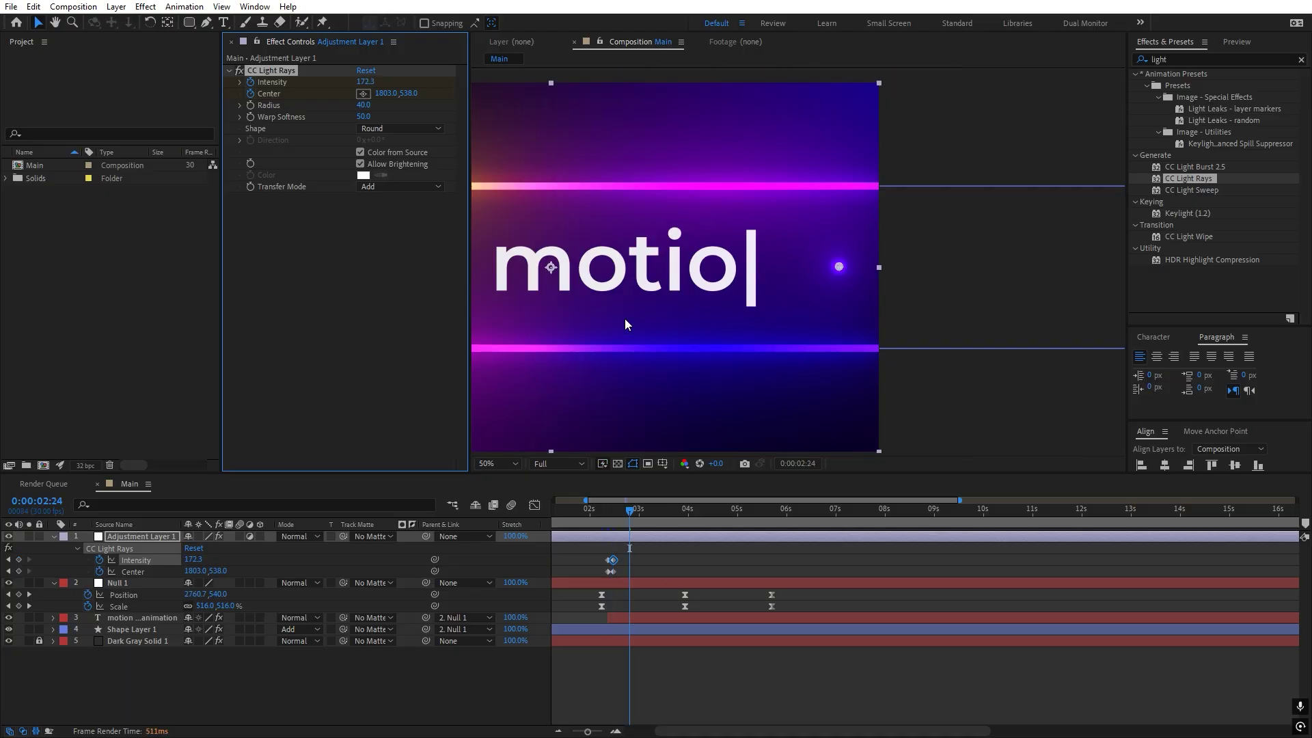
pyautogui.moveTo(395, 100); pyautogui.dragTo(269, 149)
pyautogui.moveTo(629, 509)
pyautogui.mouseDown()
pyautogui.moveTo(611, 523)
pyautogui.moveTo(631, 522)
pyautogui.mouseUp()
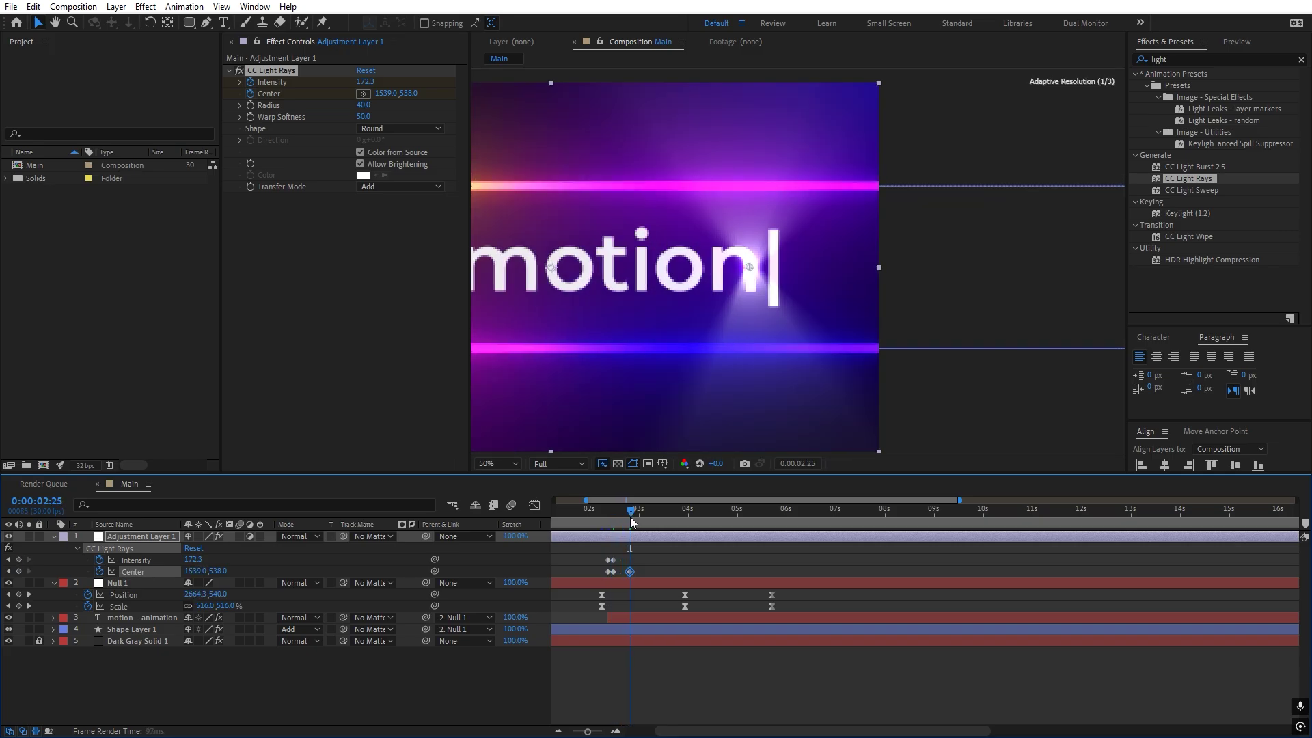
pyautogui.click(500, 465)
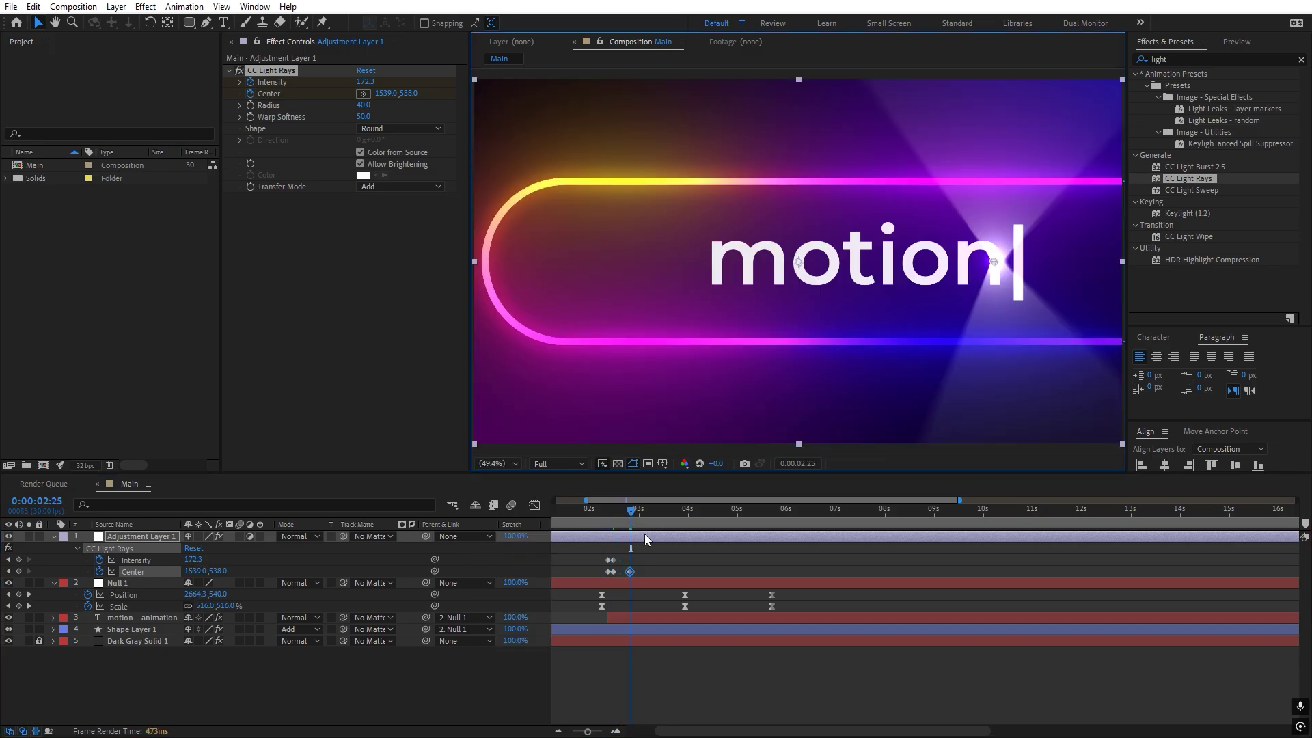
pyautogui.hotkey('shift', 'pagedown')
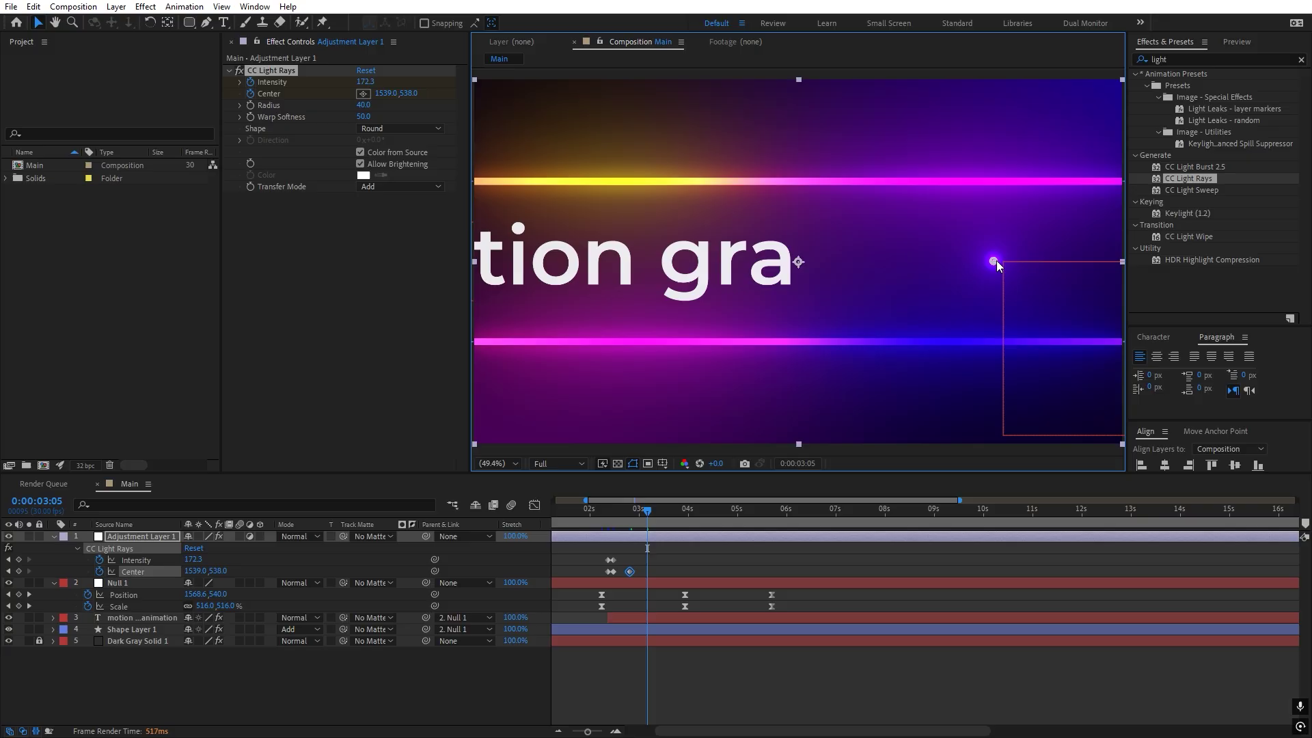
pyautogui.moveTo(993, 261); pyautogui.dragTo(783, 262)
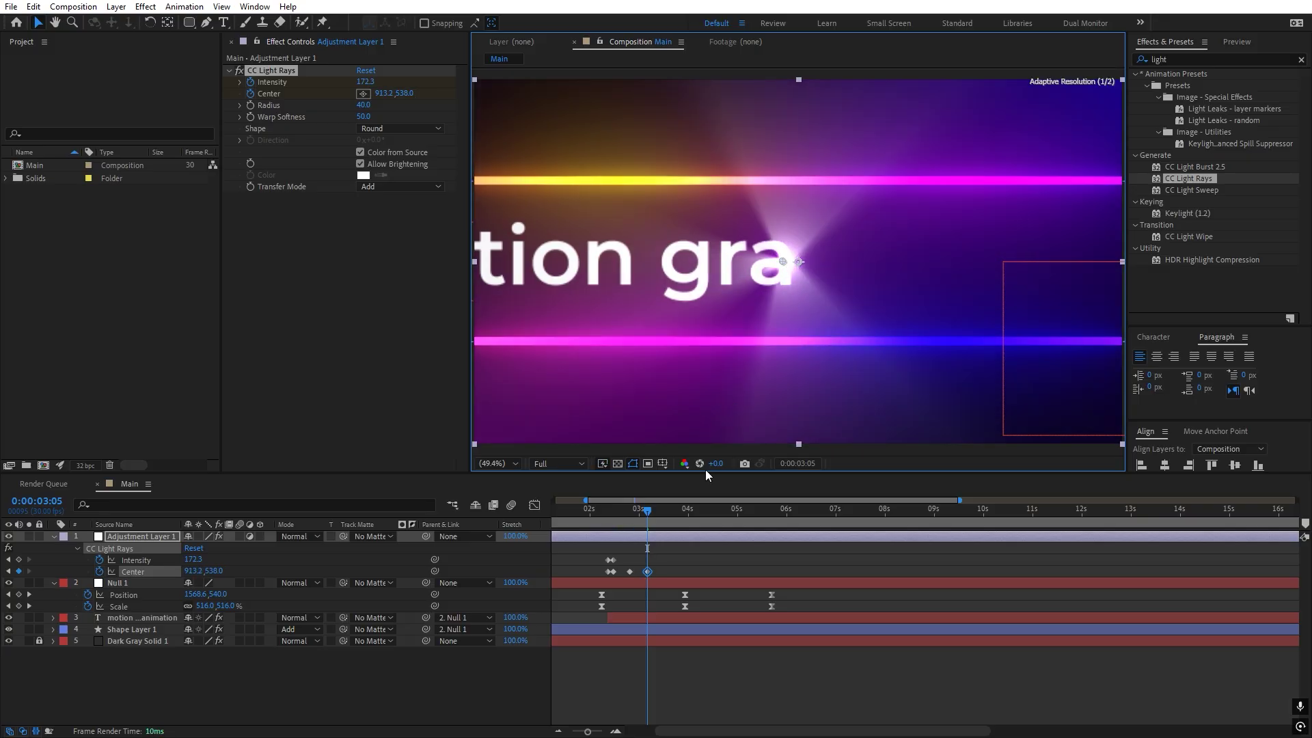
pyautogui.moveTo(643, 523)
pyautogui.mouseDown()
pyautogui.moveTo(622, 522)
pyautogui.moveTo(649, 524)
pyautogui.mouseUp()
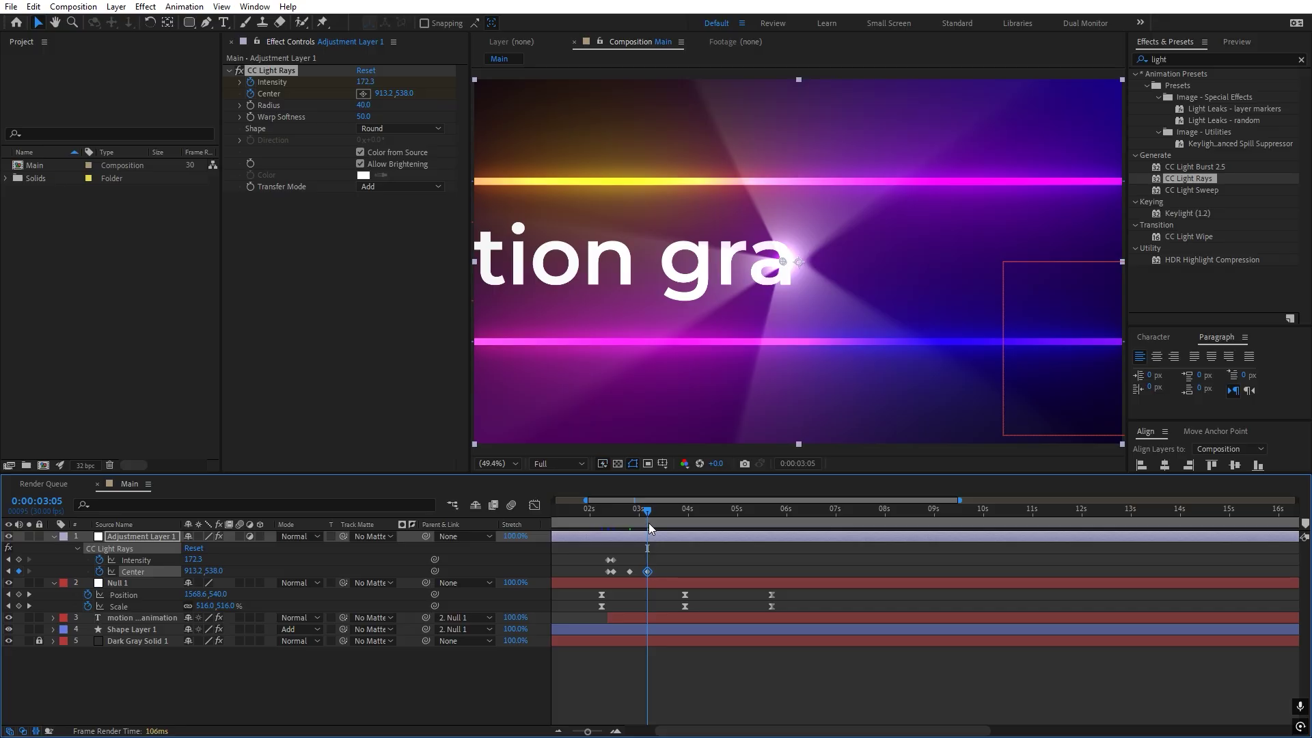
# Step: Add further Center keyframes that follow the end of the typed text, finishing at 1622, 558.3 at 0:00:04:20
pyautogui.hotkey('shift', 'pagedown')
pyautogui.moveTo(782, 262); pyautogui.dragTo(674, 261)
pyautogui.moveTo(664, 523); pyautogui.dragTo(689, 523)
pyautogui.moveTo(674, 262); pyautogui.dragTo(673, 268)
pyautogui.moveTo(689, 523); pyautogui.dragTo(675, 522)
pyautogui.moveTo(673, 266); pyautogui.dragTo(615, 268)
pyautogui.moveTo(675, 523); pyautogui.dragTo(706, 523)
pyautogui.moveTo(673, 267); pyautogui.dragTo(920, 268)
pyautogui.moveTo(705, 522); pyautogui.dragTo(721, 522)
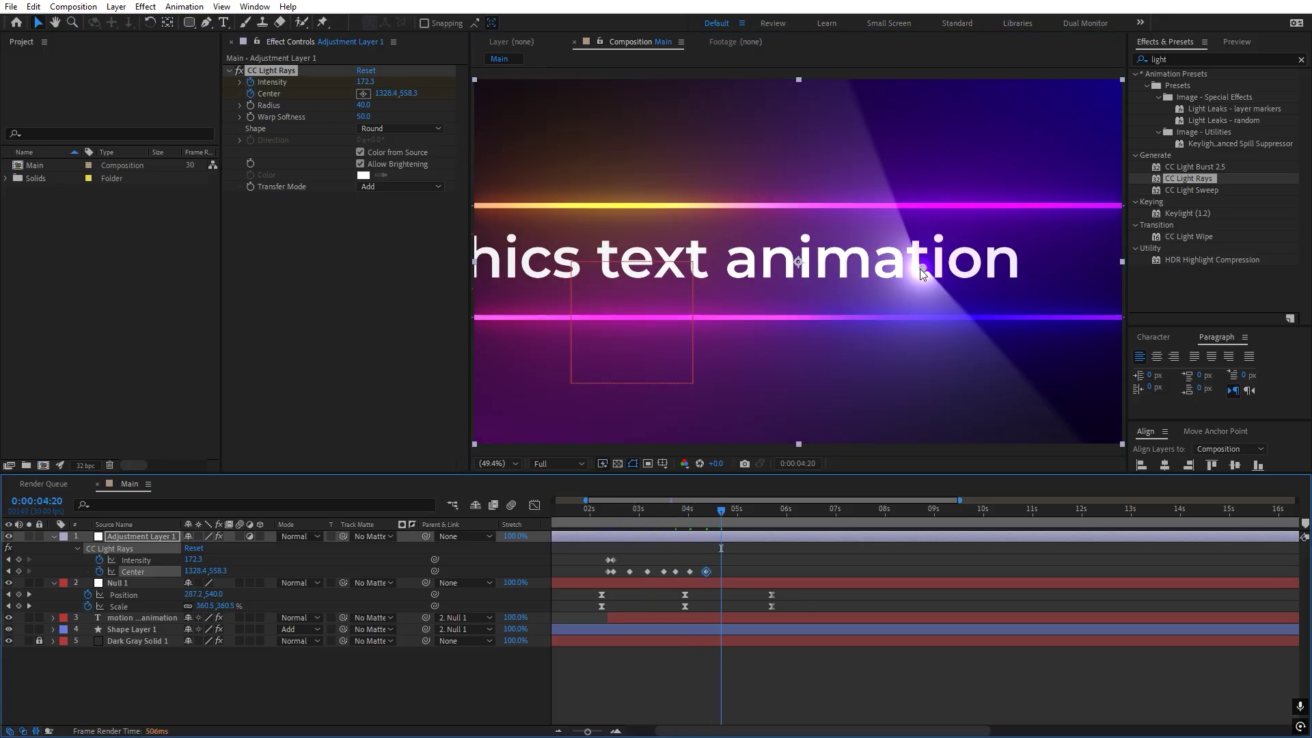
pyautogui.moveTo(920, 268); pyautogui.dragTo(1022, 267)
# Step: Add an Intensity keyframe holding 172.3, fade the light rays to 0 at 0:00:05:00, and preview the animation
pyautogui.moveTo(722, 522); pyautogui.dragTo(737, 522)
pyautogui.click(18, 559)
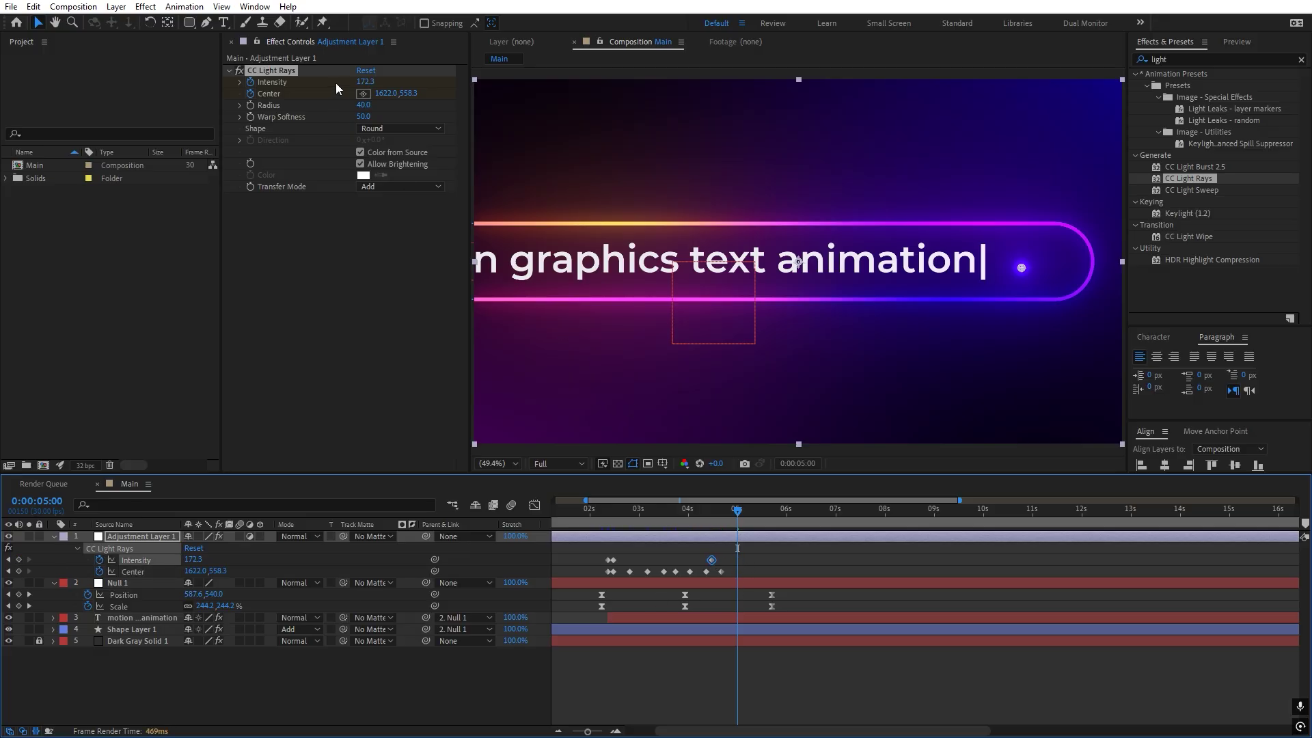
pyautogui.moveTo(365, 84); pyautogui.dragTo(247, 84)
pyautogui.moveTo(663, 518); pyautogui.dragTo(603, 519)
pyautogui.press('space')
pyautogui.press('space')
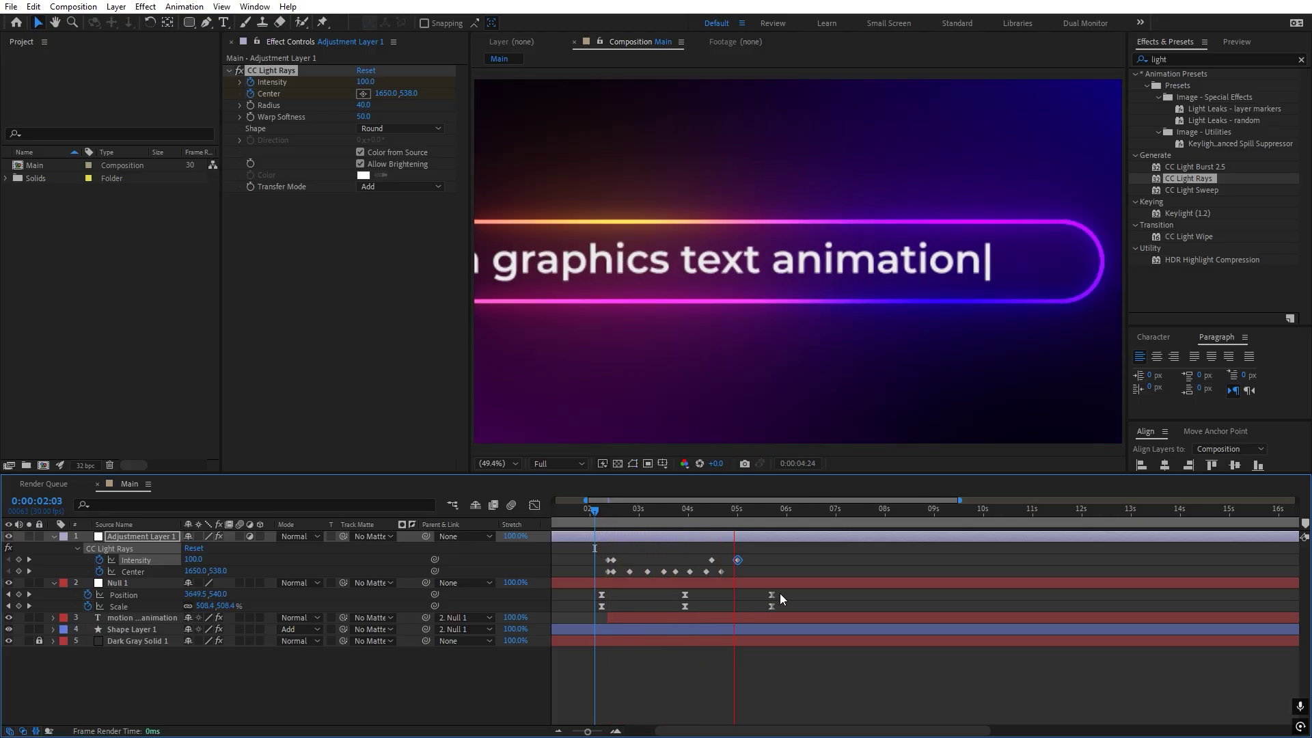
pyautogui.click(778, 592)
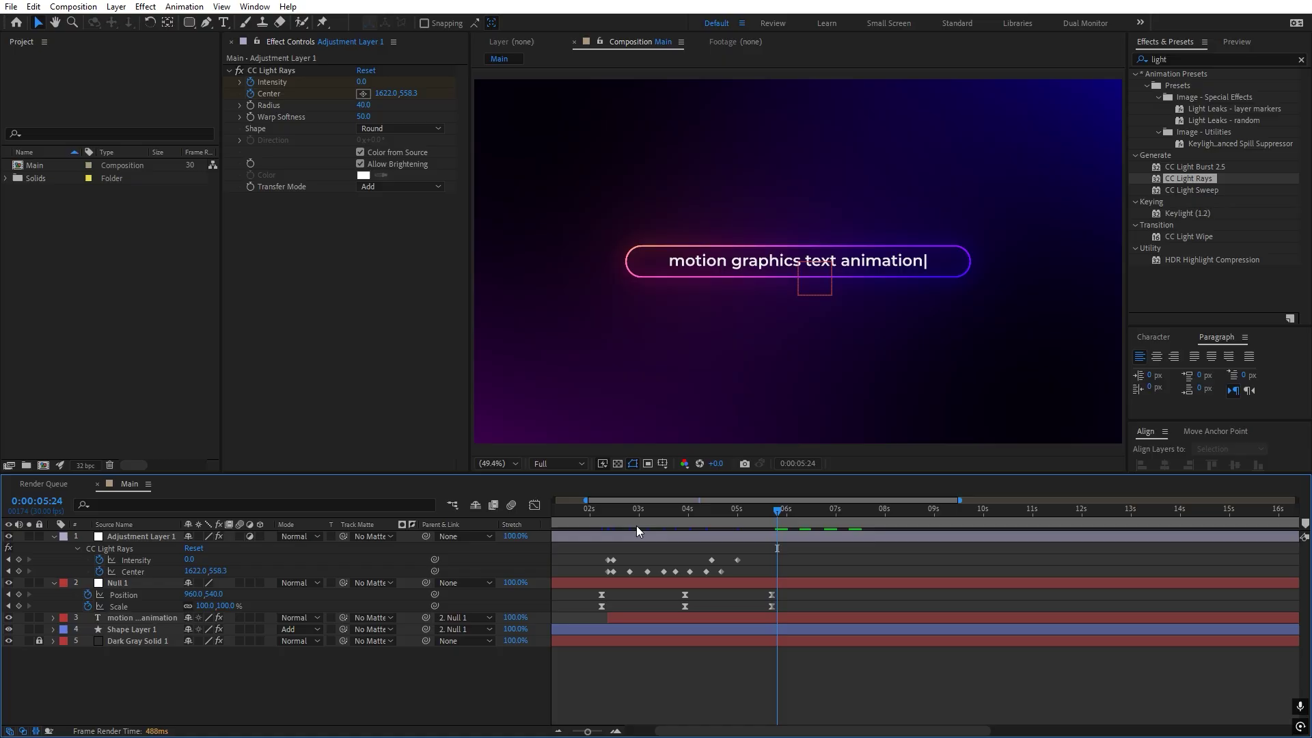
# Step: Turn on motion blur for the "motion graphics text animation" layer and for the composition, checking around 0:00:02:22
pyautogui.click(615, 511)
pyautogui.moveTo(616, 511); pyautogui.dragTo(628, 511)
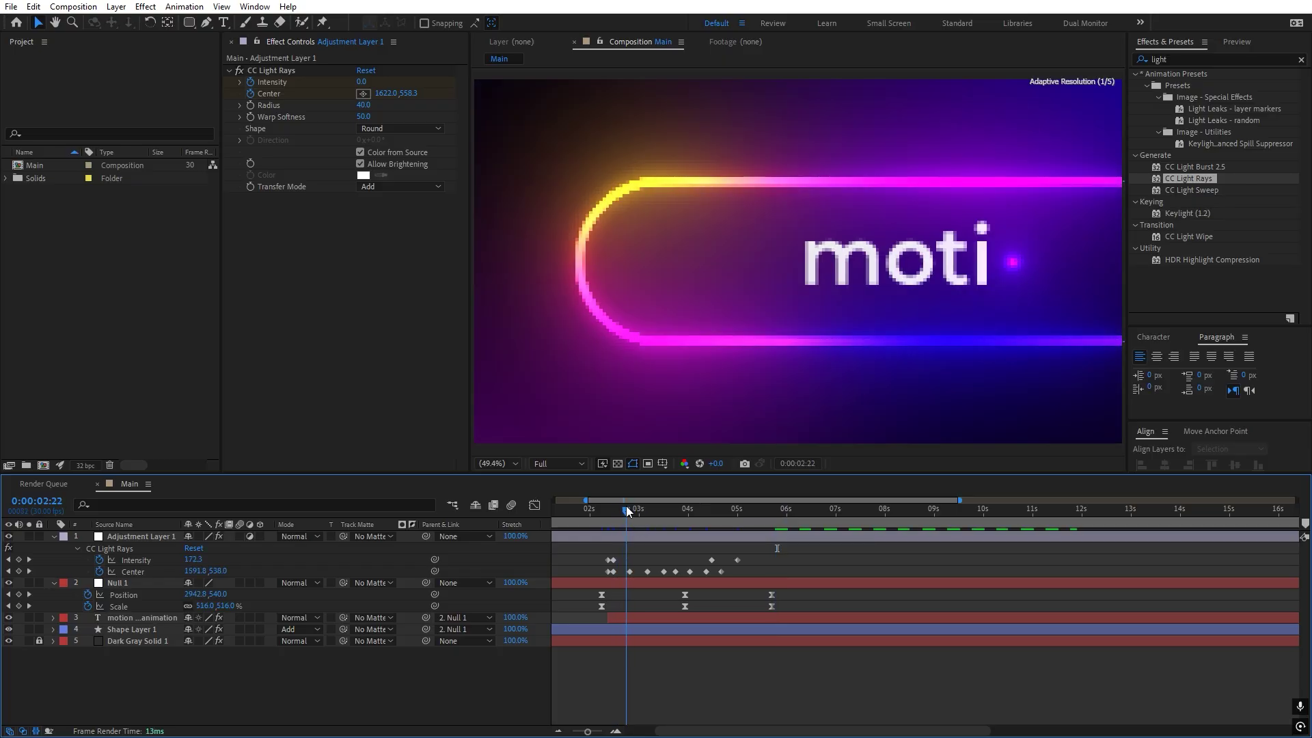
pyautogui.click(134, 618)
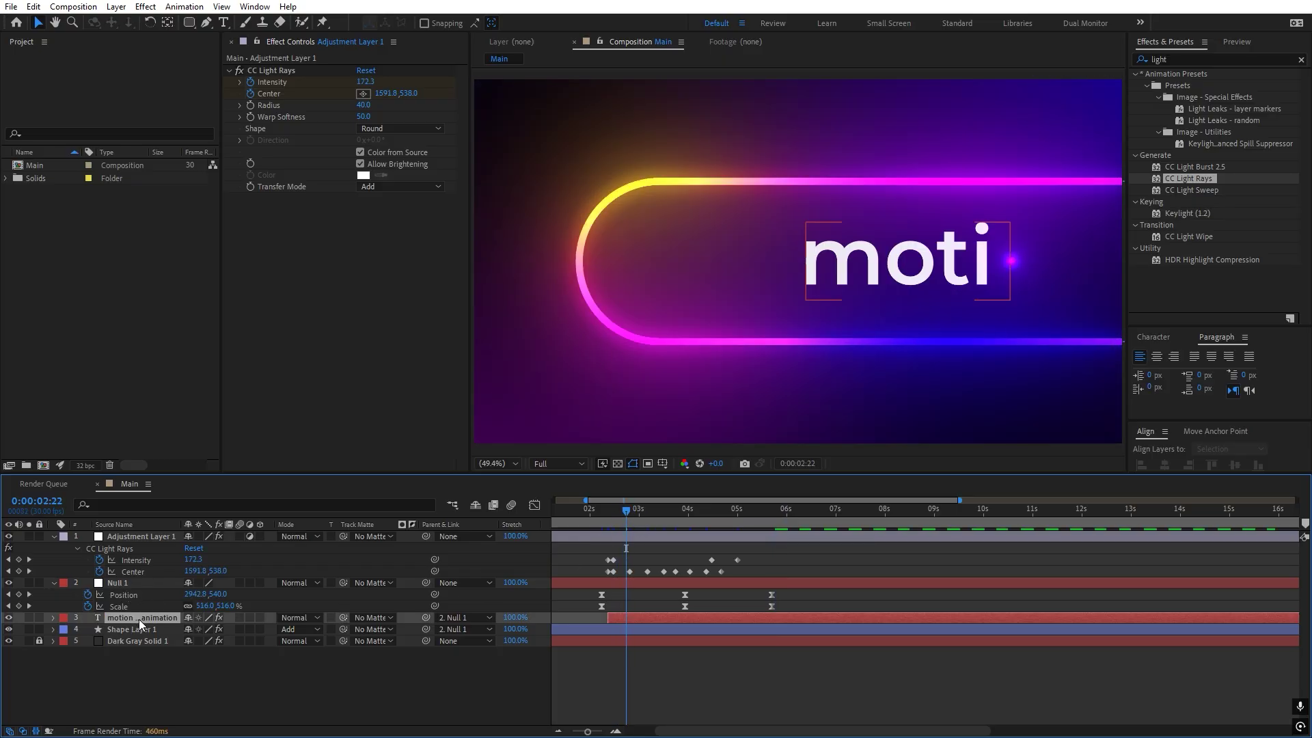
pyautogui.click(240, 617)
pyautogui.click(511, 504)
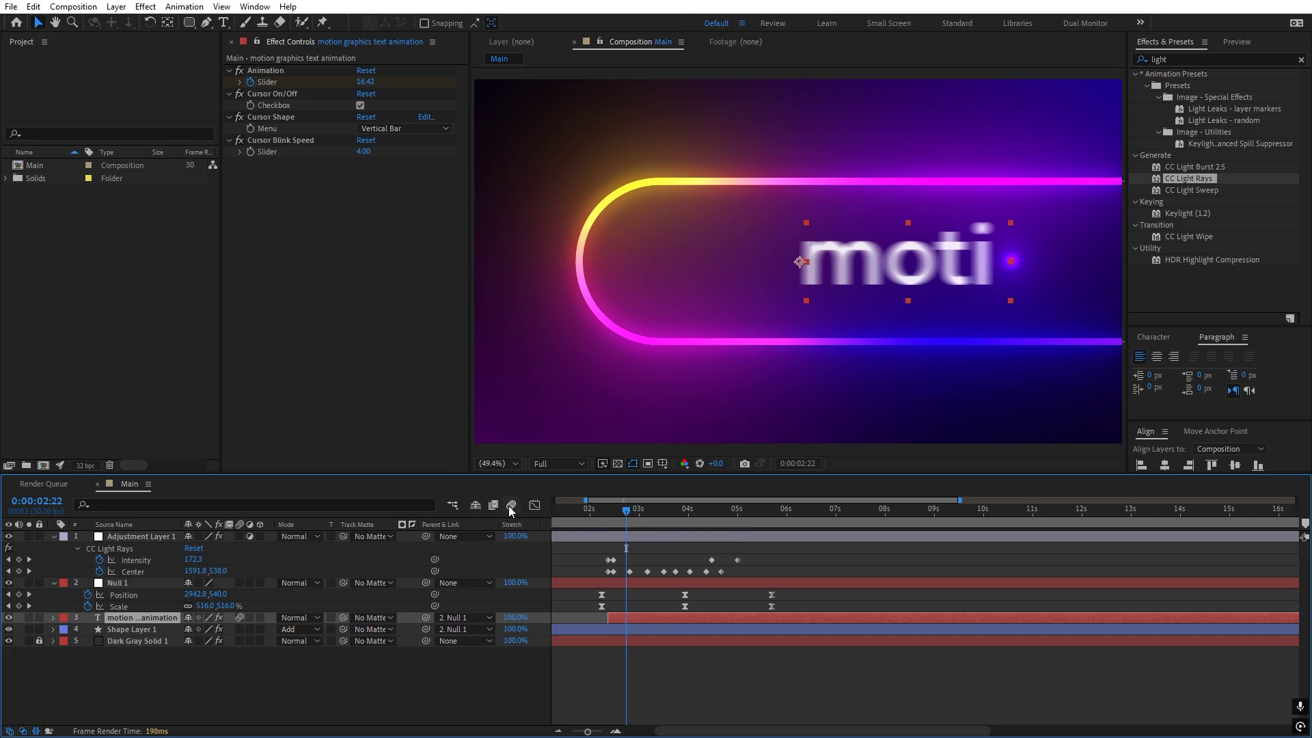
pyautogui.click(510, 507)
# Step: Collapse the revealed keyframes of all layers and preview the animation from 0:00:00:05
pyautogui.moveTo(596, 514); pyautogui.dragTo(544, 515)
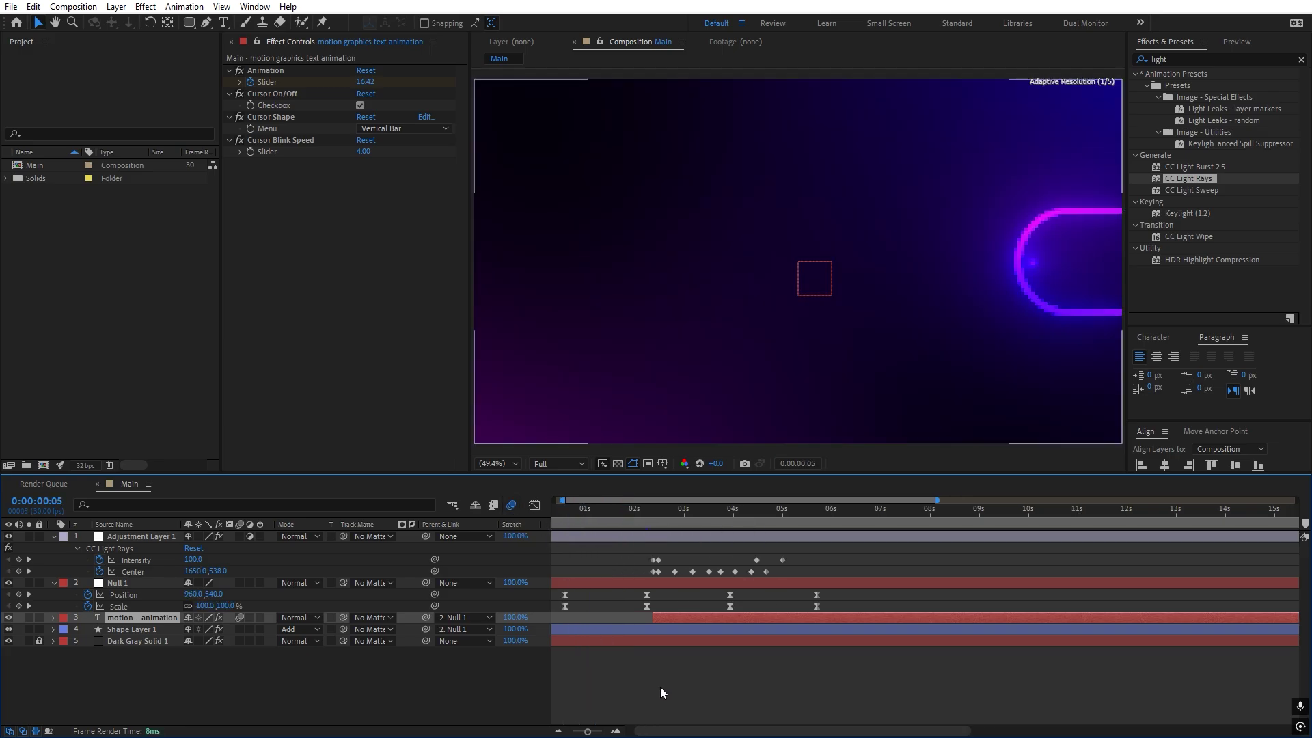
pyautogui.click(661, 680)
pyautogui.hotkey('ctrl', 'a')
pyautogui.press('u')
pyautogui.click(663, 677)
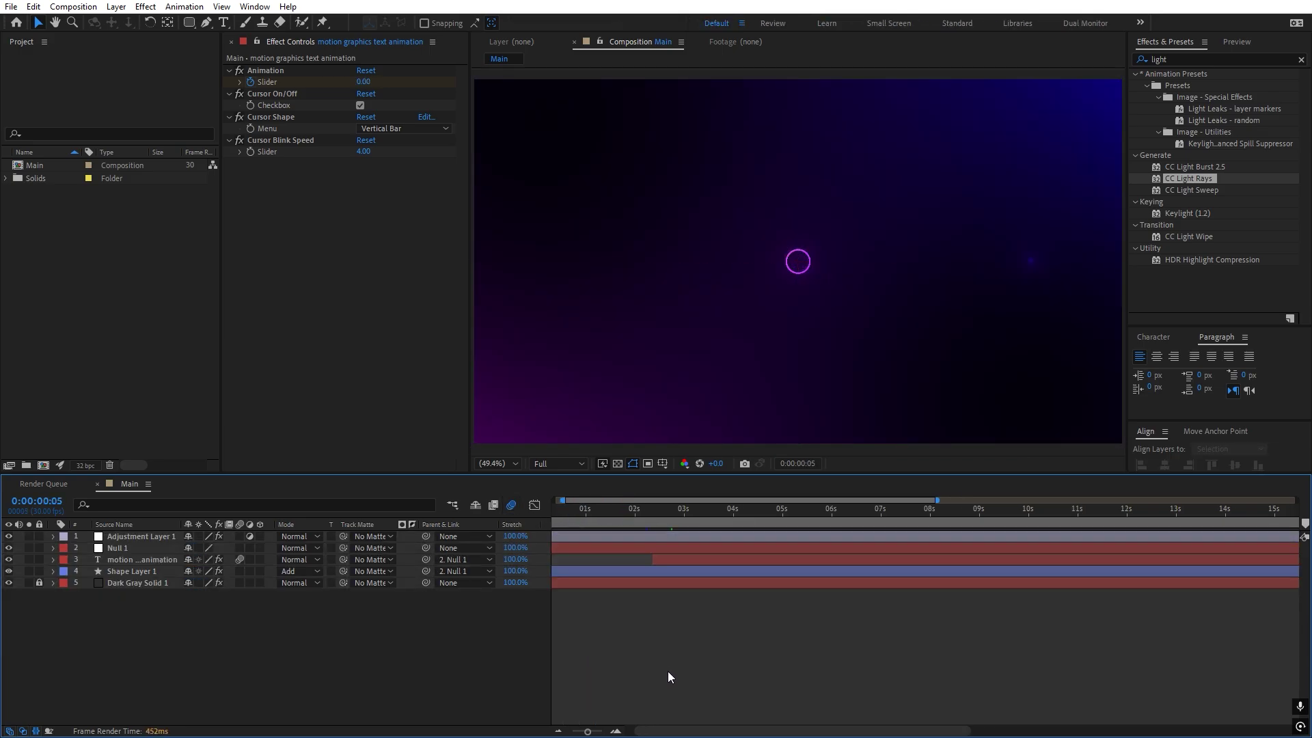
pyautogui.press('space')
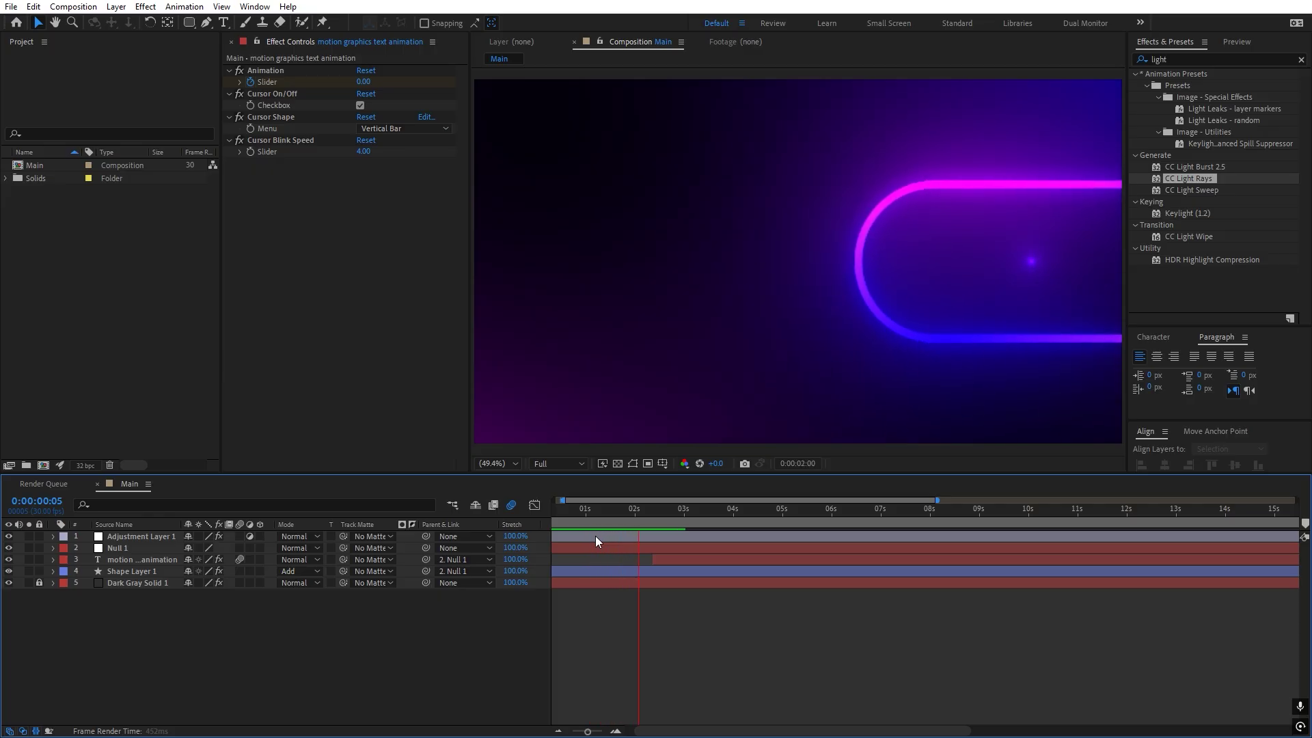
# Step: Reveal the keyframed light ray properties of Adjustment Layer 1 around 0:00:02:05
pyautogui.moveTo(680, 512); pyautogui.dragTo(638, 514)
pyautogui.click(634, 545)
pyautogui.click(629, 534)
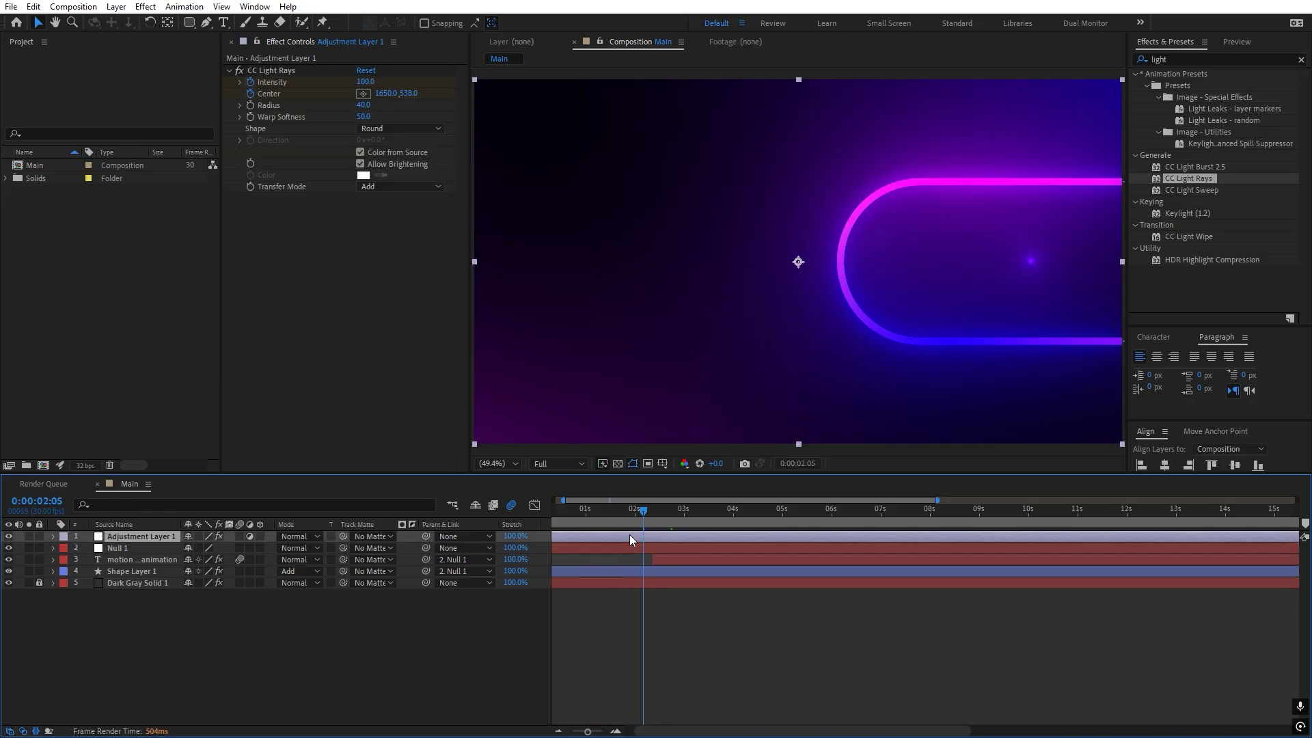
pyautogui.press('u')
pyautogui.press('=')
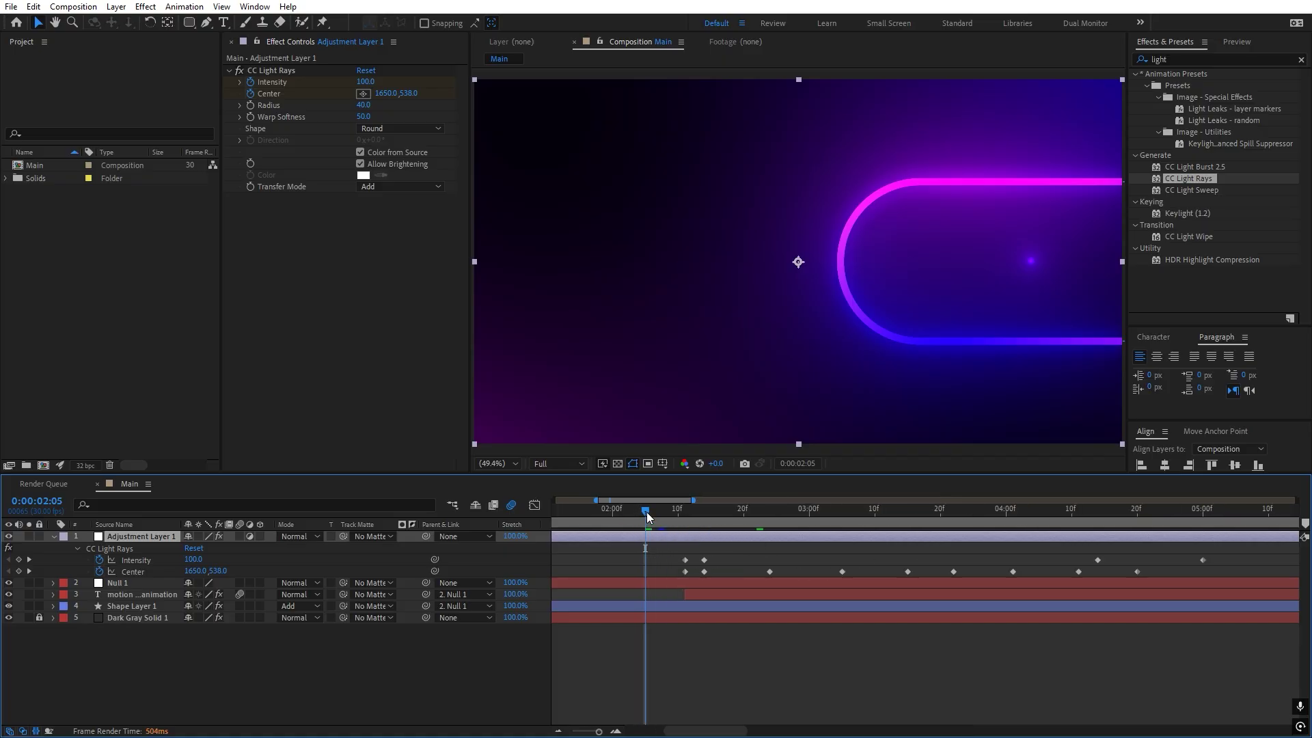
# Step: Move the first Intensity keyframe of the light rays to 0:00:02:08 and set its value to 0
pyautogui.moveTo(646, 511); pyautogui.dragTo(682, 514)
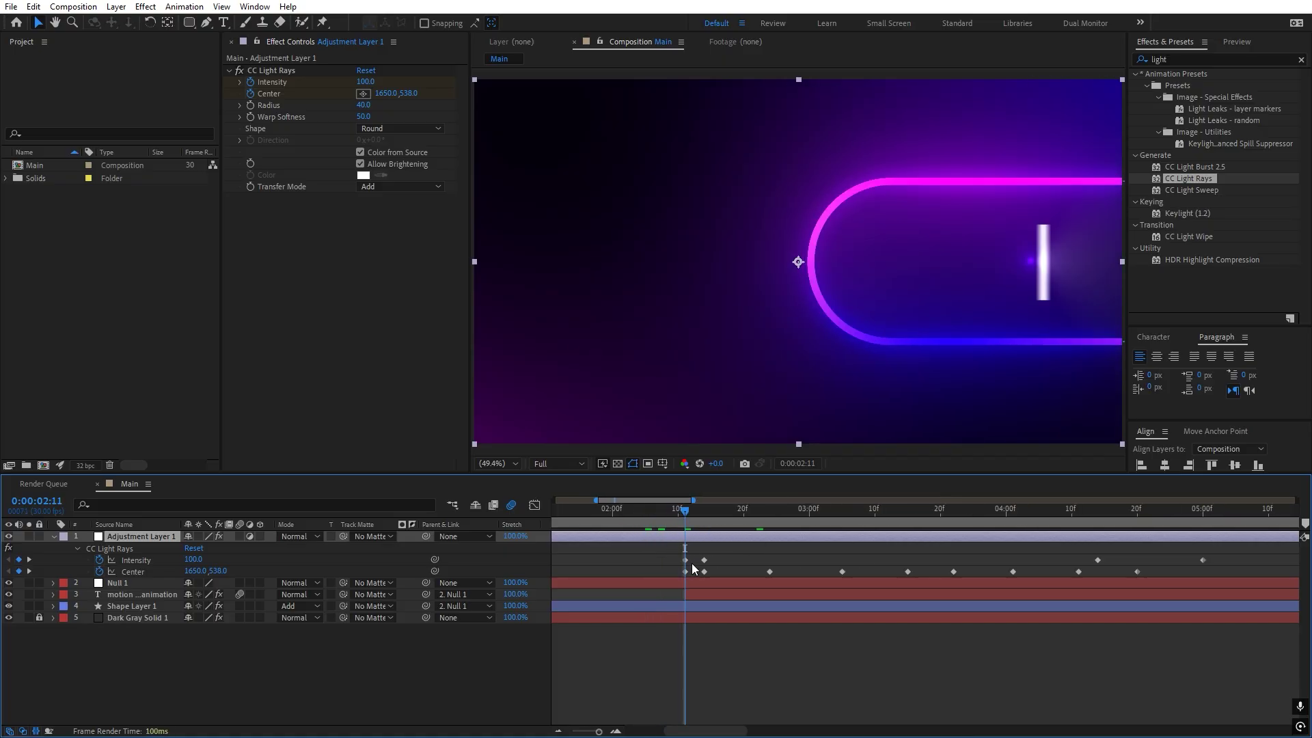
pyautogui.moveTo(685, 559); pyautogui.dragTo(666, 561)
pyautogui.press('j')
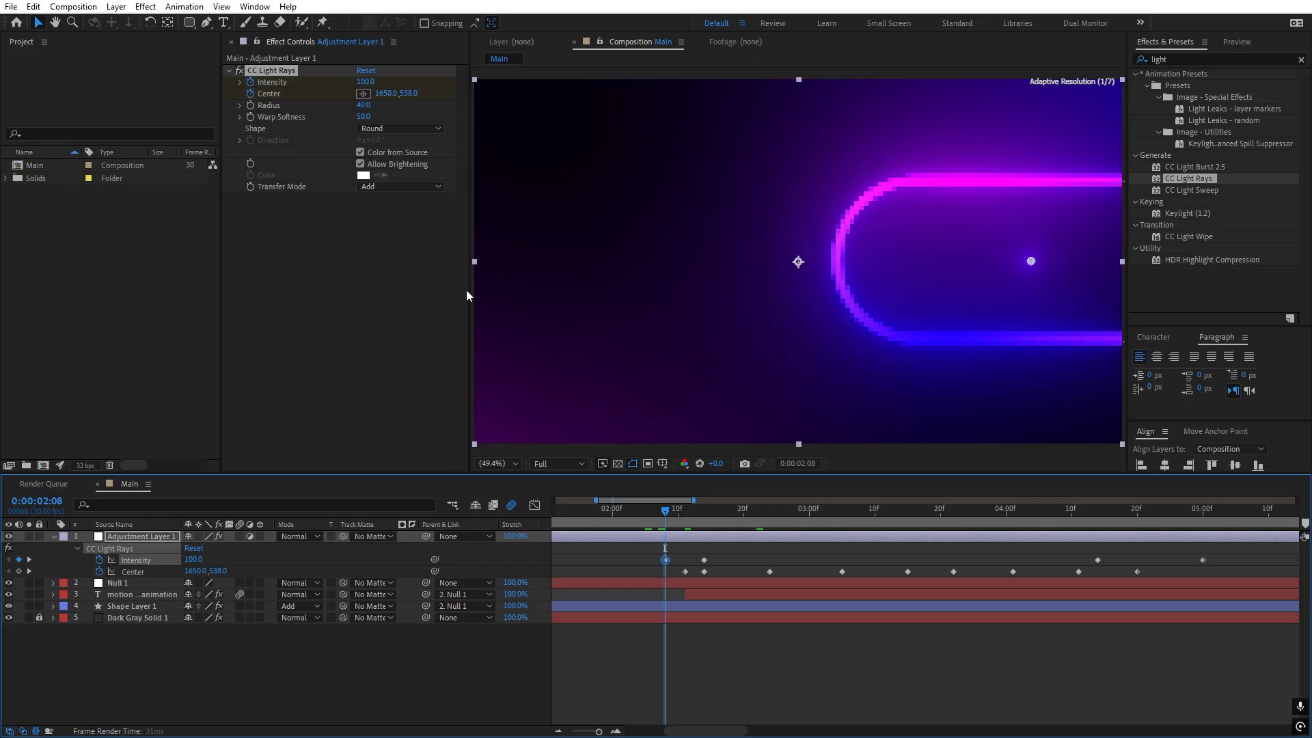
pyautogui.moveTo(357, 82); pyautogui.dragTo(282, 82)
pyautogui.click(708, 678)
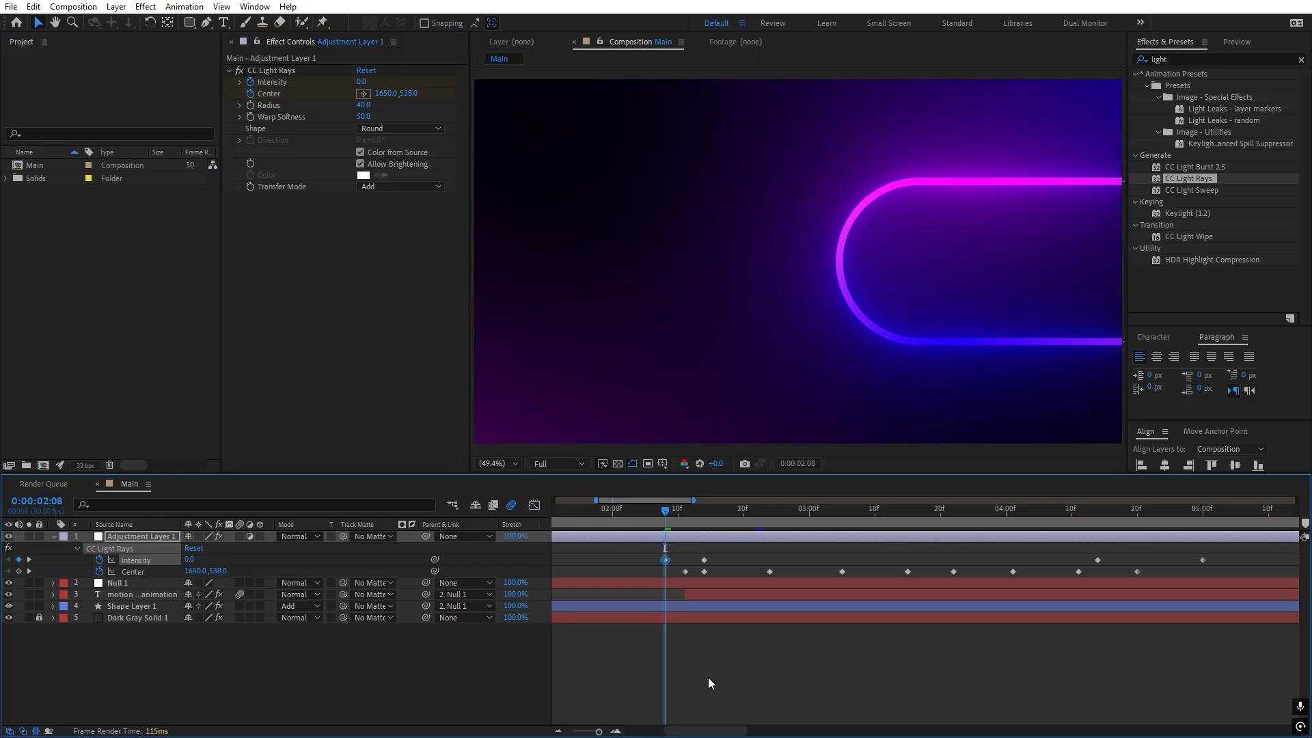
# Step: Preview the light rays' fade-in from 0:00:02:08, and play the whole animation from the start
pyautogui.press('space')
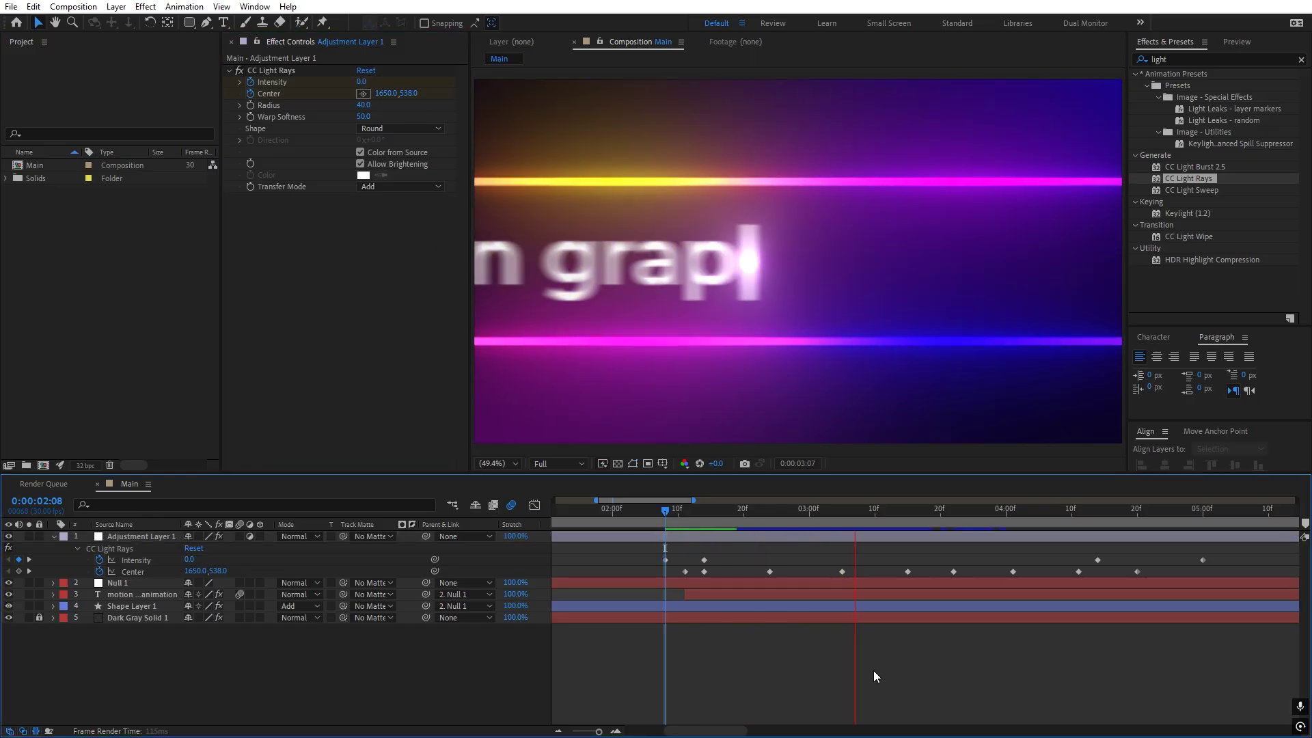
pyautogui.scroll(-4, 875, 672)
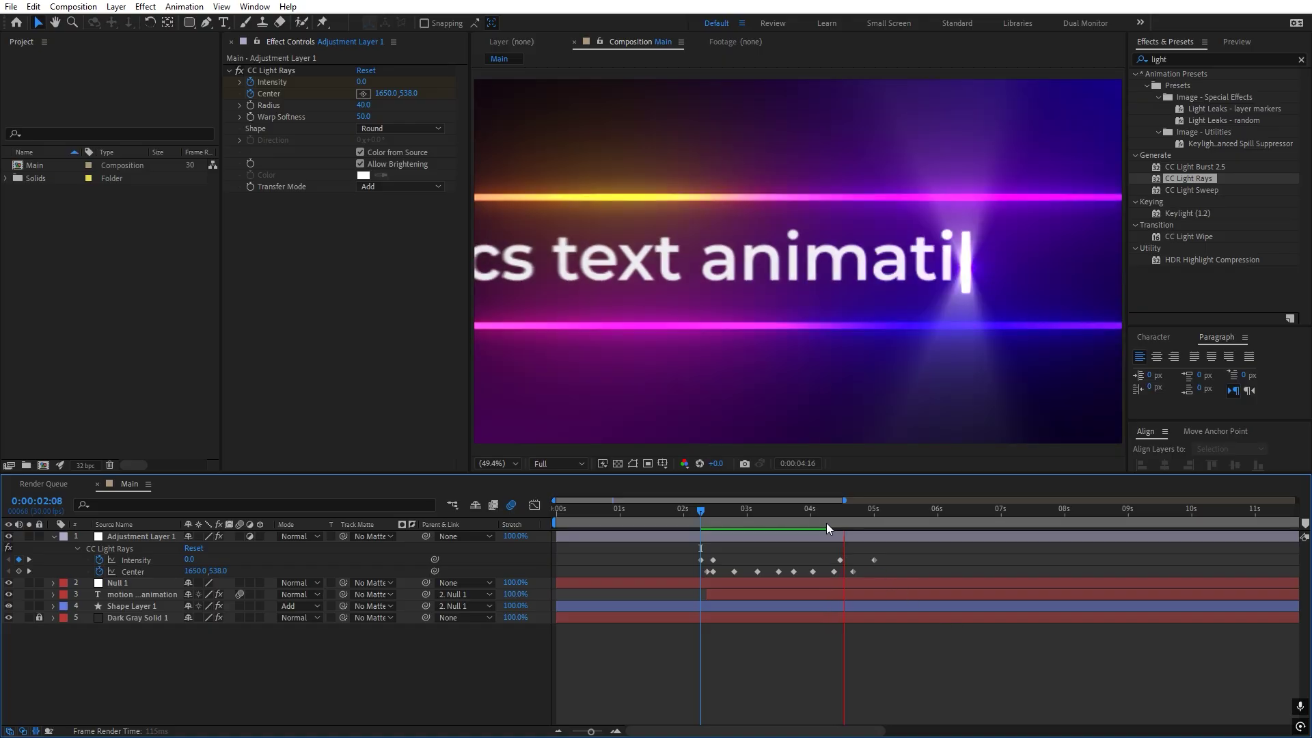
pyautogui.press('space')
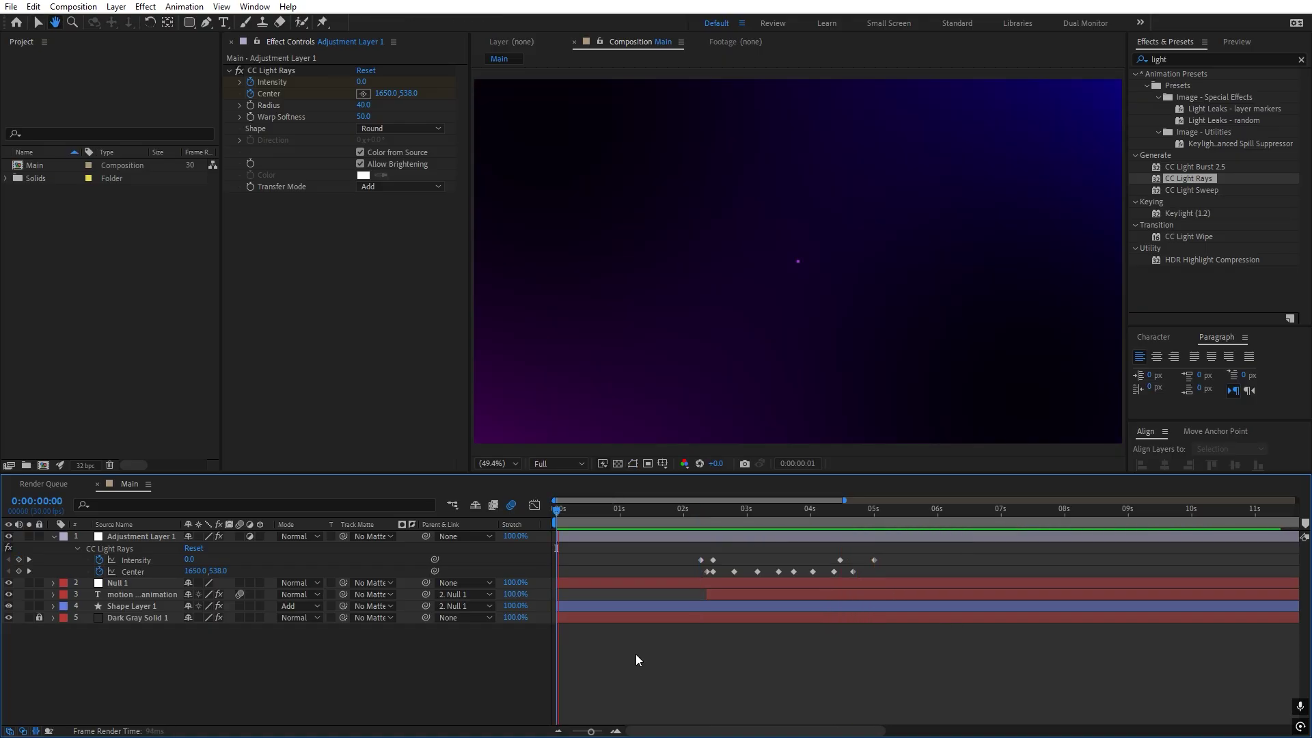
pyautogui.press('space')
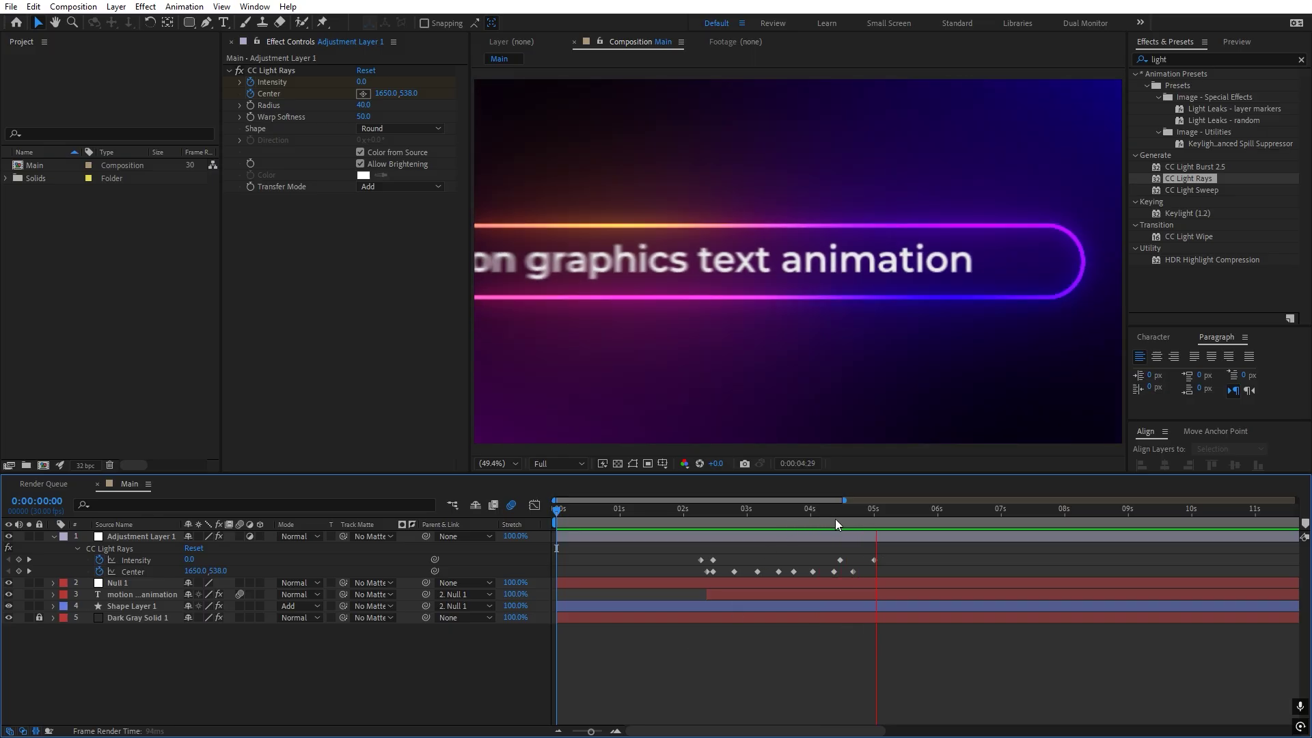
# Step: Replace the search bar text with "creative design animation work" and preview the animation from 0:00:01:26
pyautogui.click(856, 514)
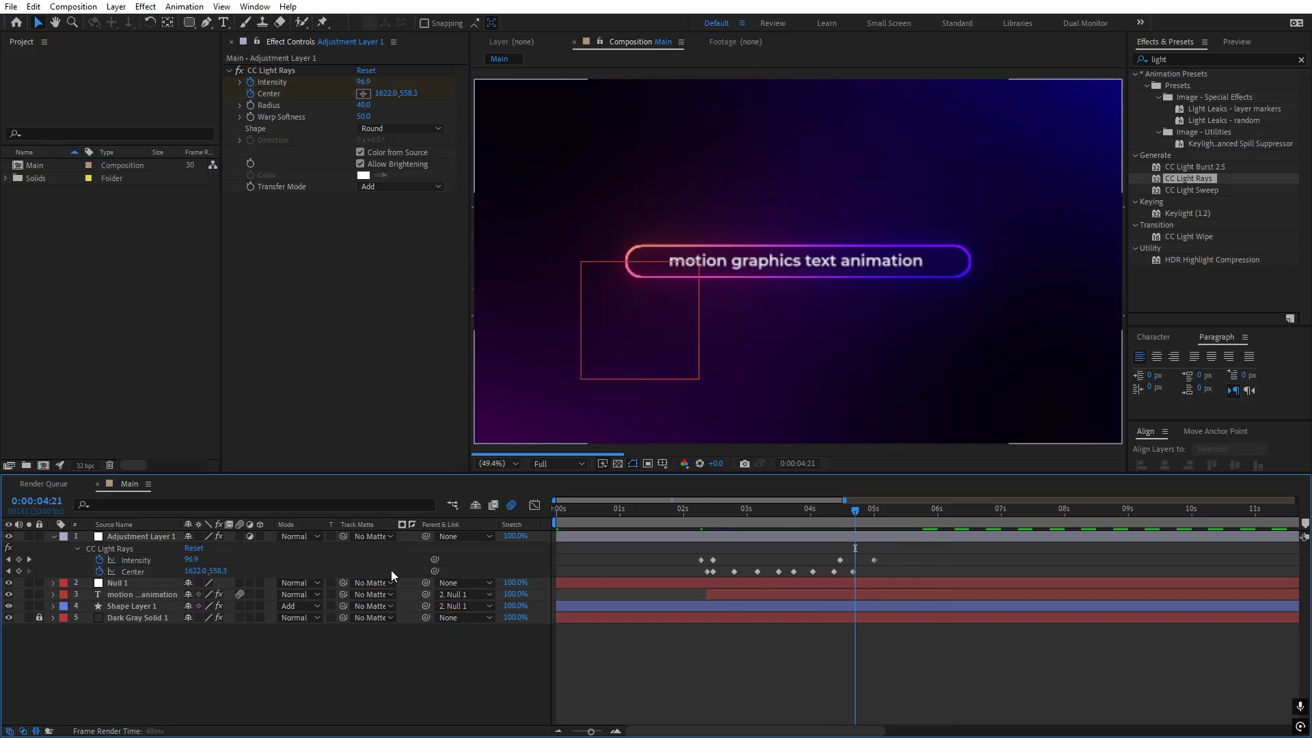
pyautogui.click(132, 593)
pyautogui.doubleClick(133, 593)
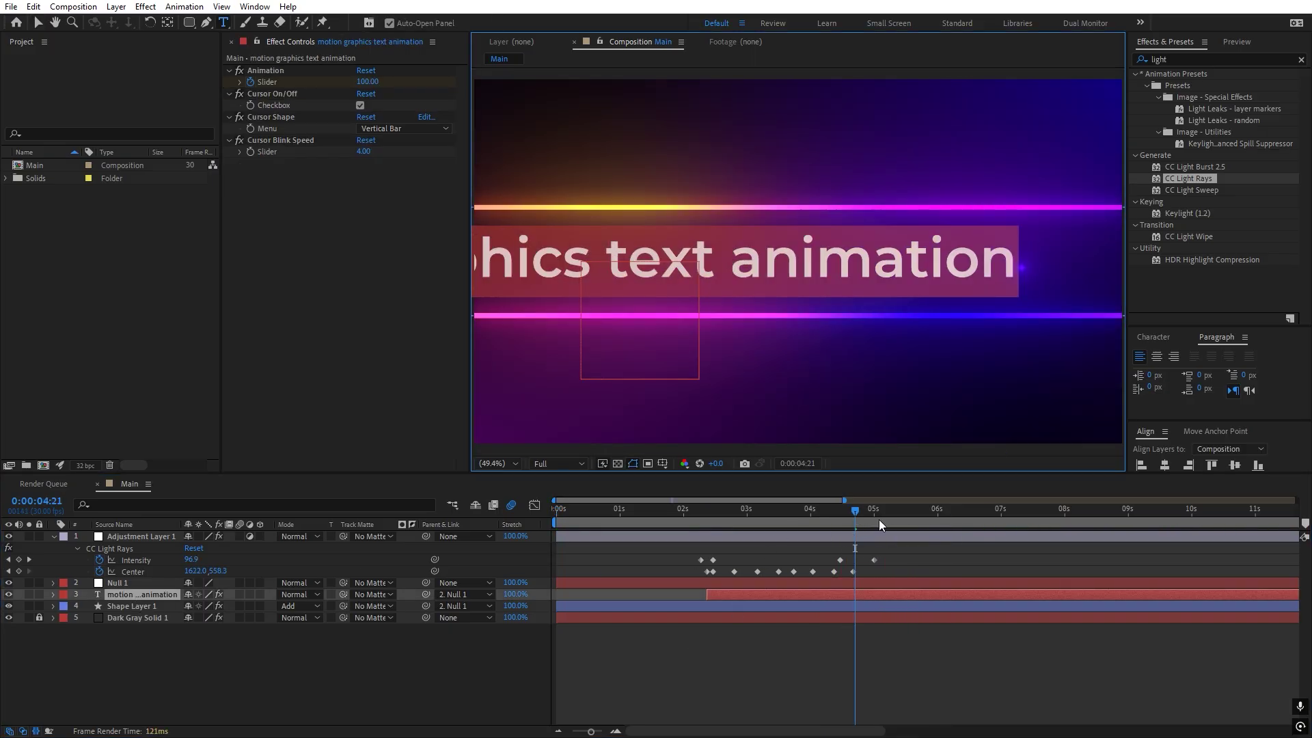
pyautogui.click(994, 514)
pyautogui.doubleClick(905, 592)
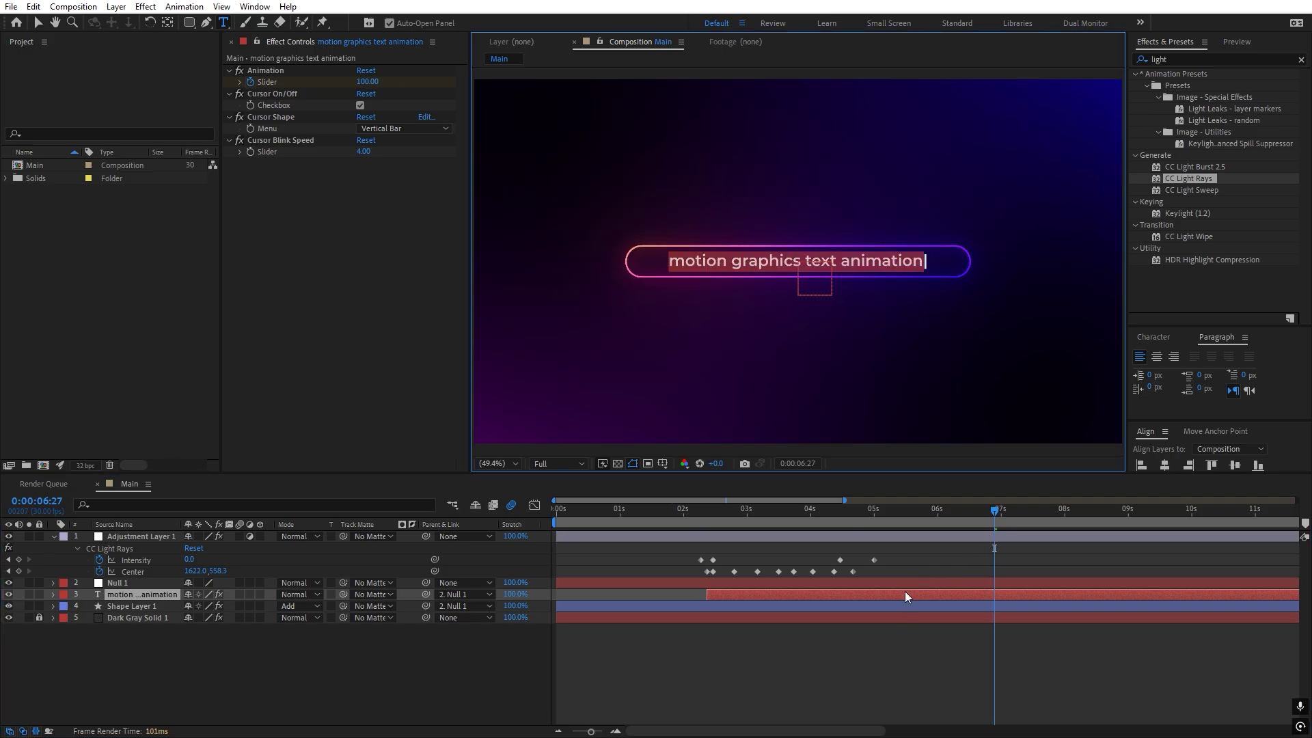
pyautogui.write('creative design animation work')
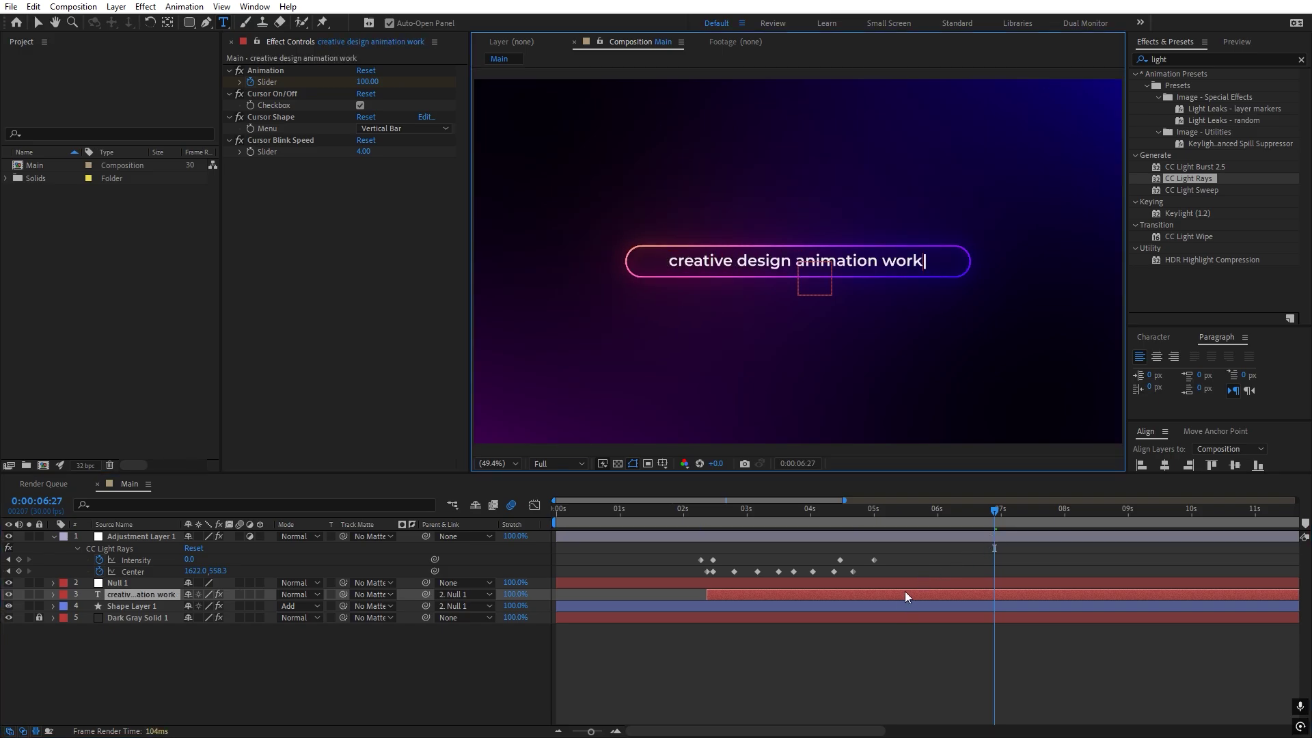
pyautogui.click(675, 512)
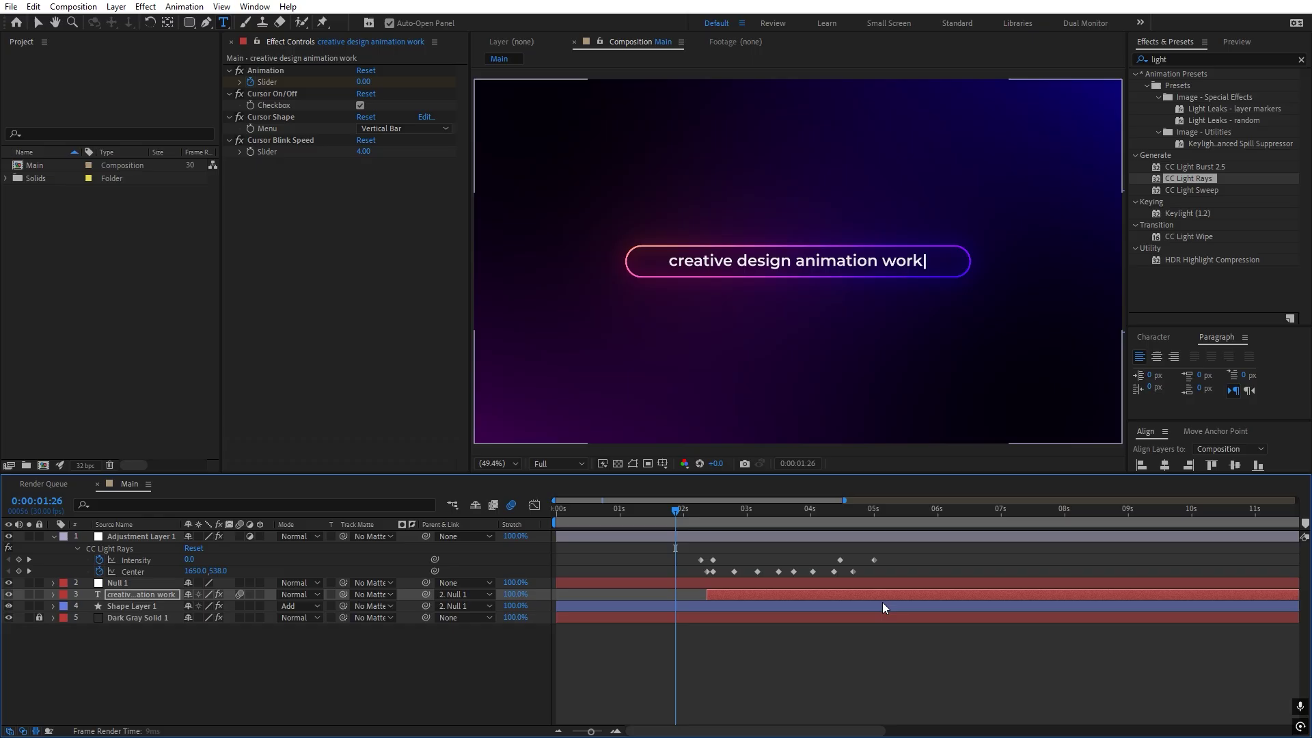
pyautogui.press('space')
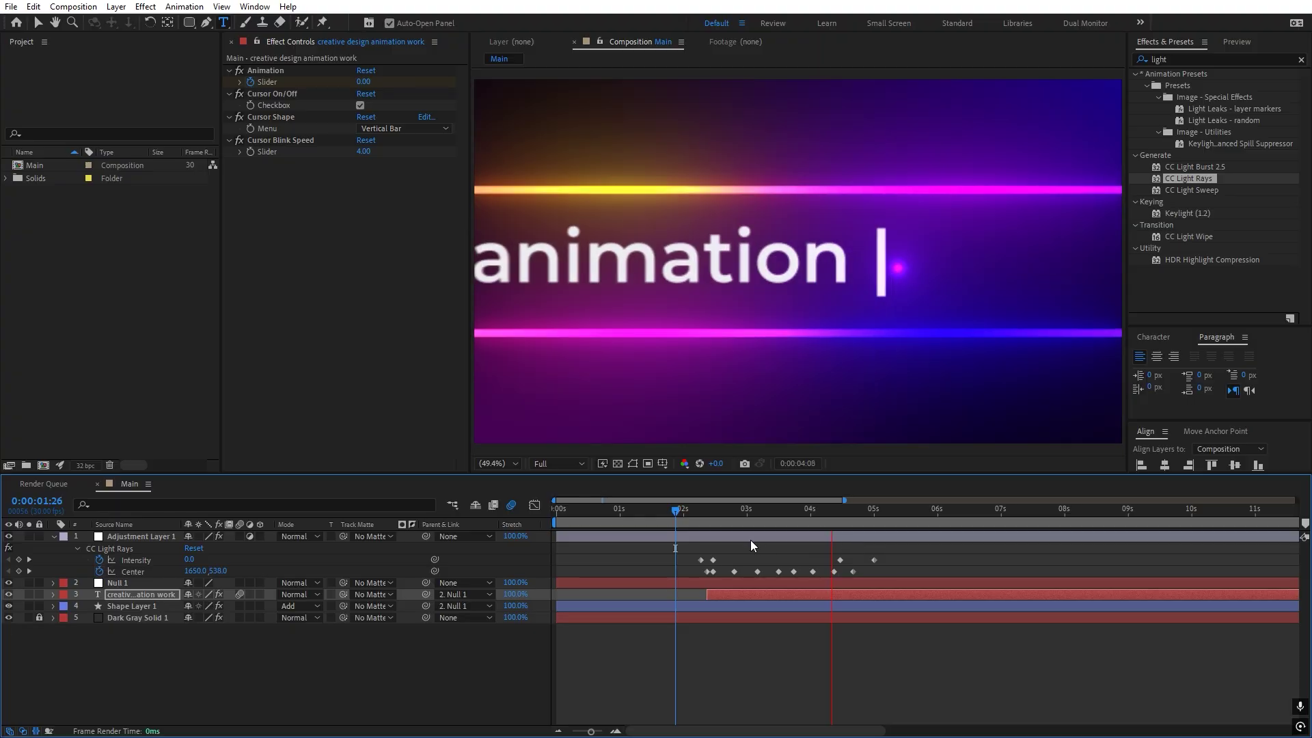
# Step: Shift Adjustment Layer 1 slightly earlier to retime its light ray keyframes to the new text, and preview from 0:00:01:21
pyautogui.click(740, 536)
pyautogui.moveTo(741, 535); pyautogui.dragTo(745, 535)
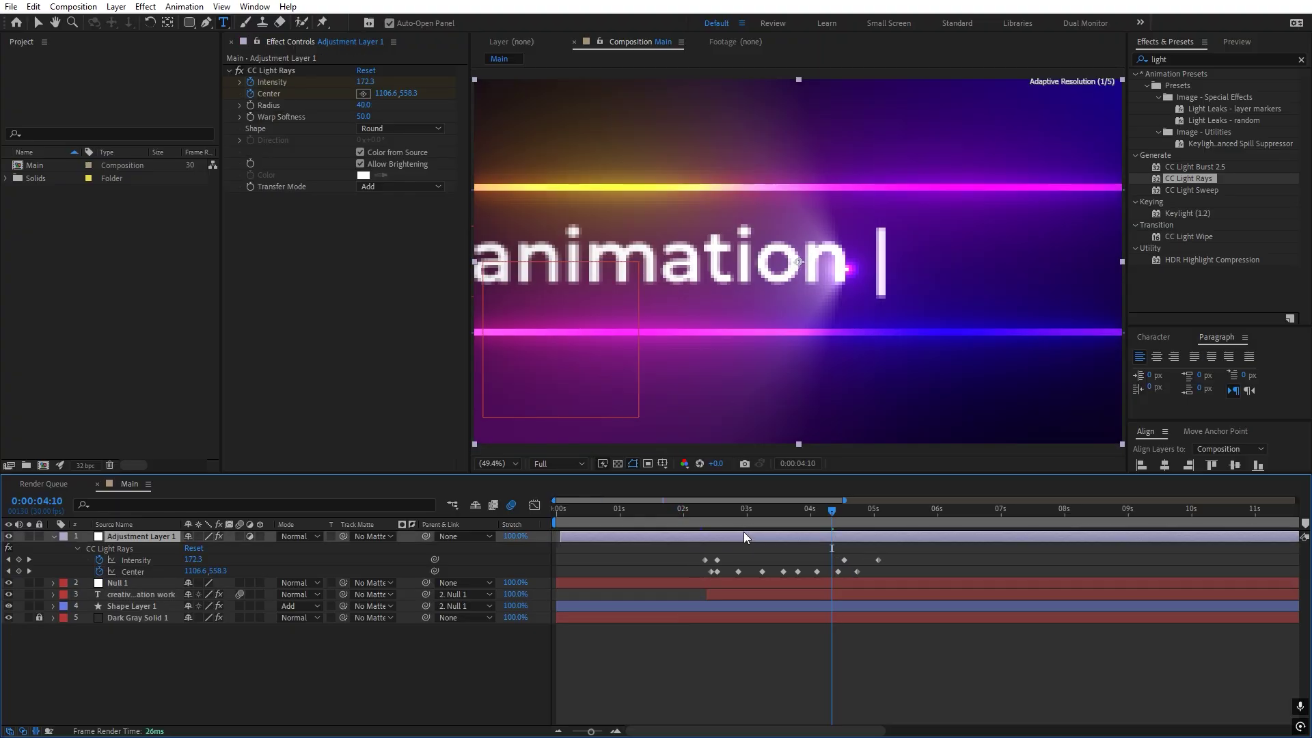
pyautogui.click(694, 513)
pyautogui.press('space')
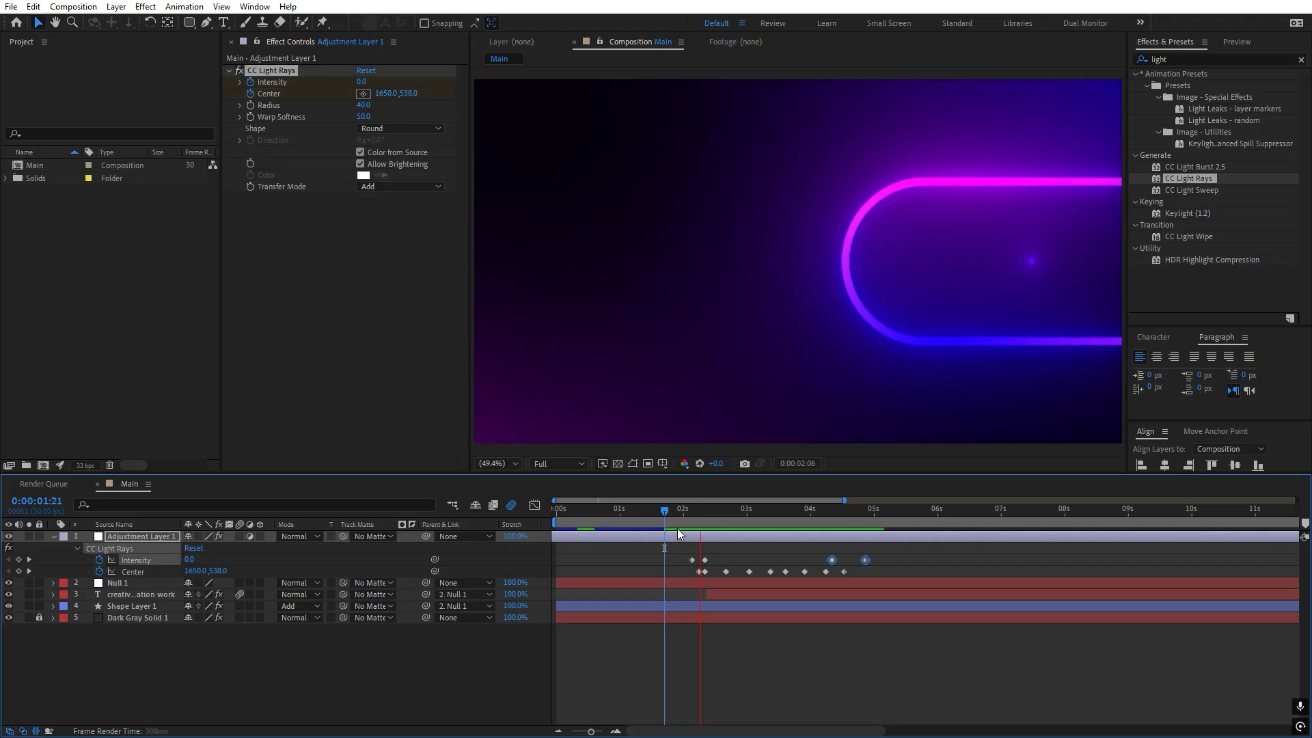
pyautogui.press('space')
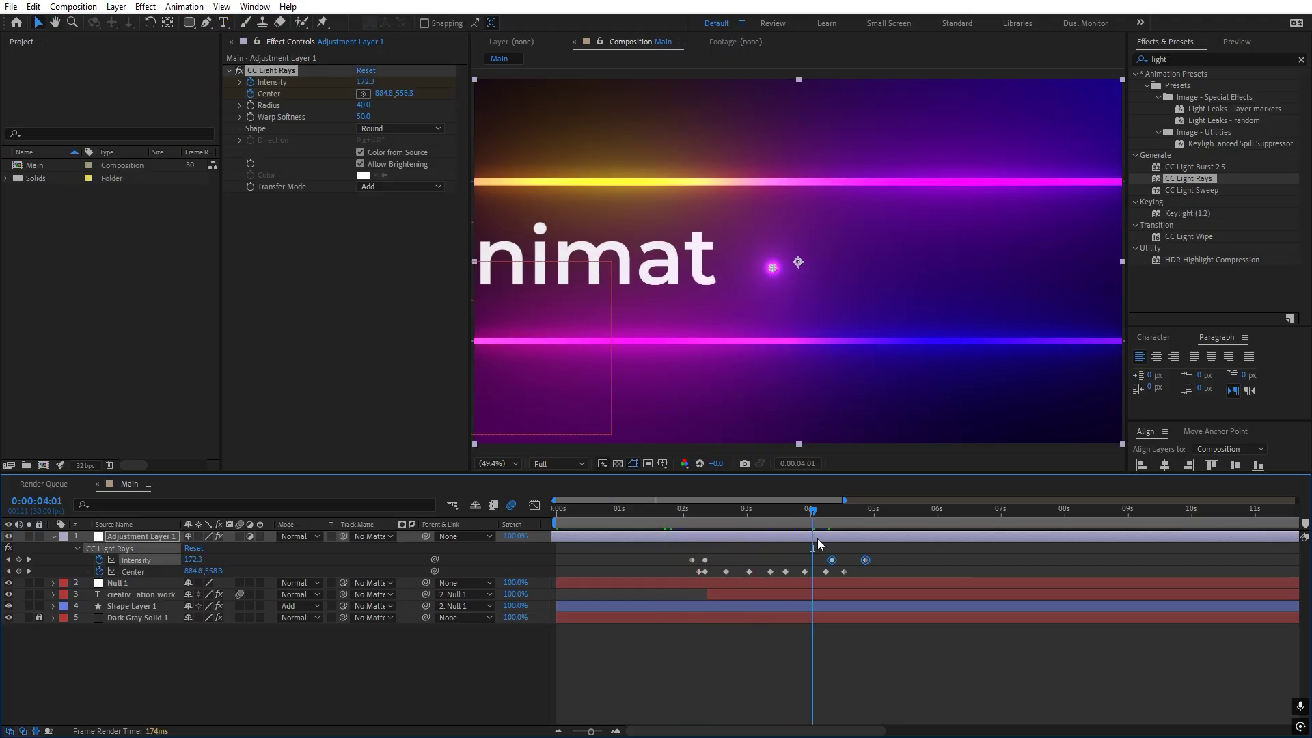
# Step: Move the last three Center keyframes later so they begin at 0:00:04:01, and preview the result from 0:00:03:14
pyautogui.moveTo(851, 580); pyautogui.dragTo(813, 572)
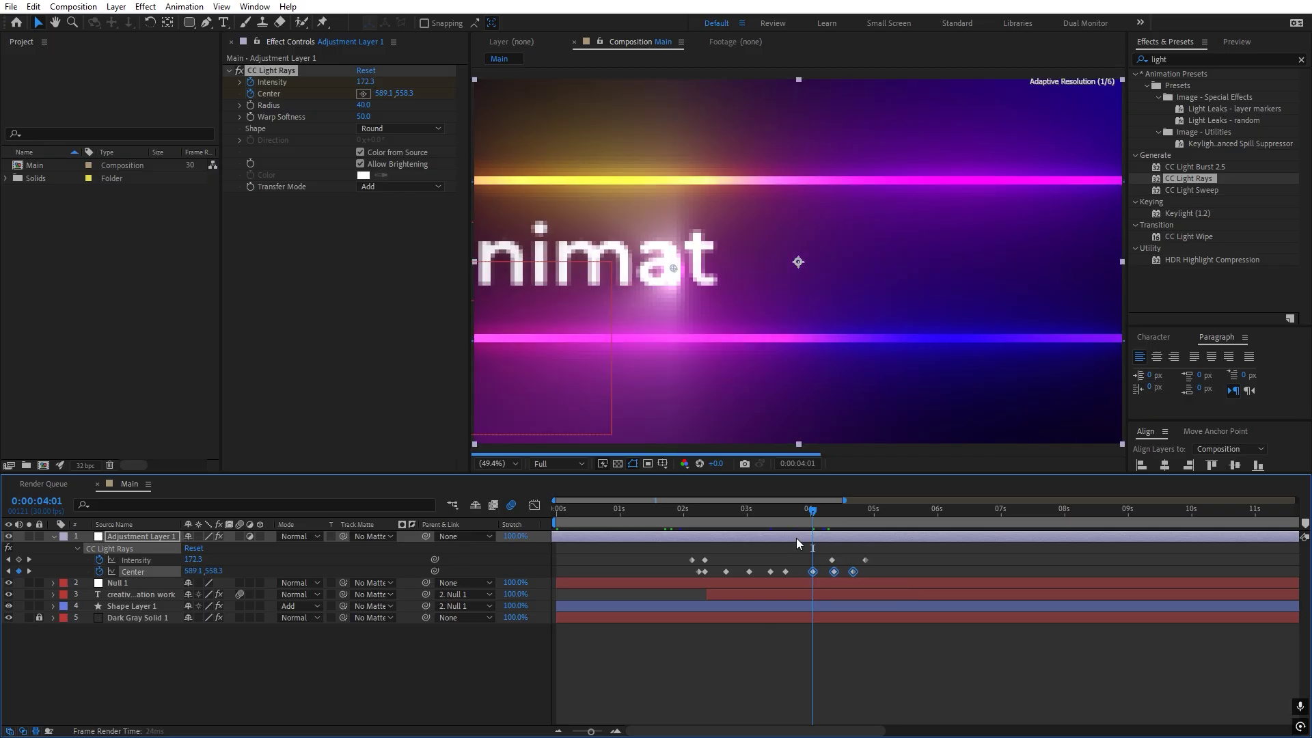
pyautogui.click(776, 509)
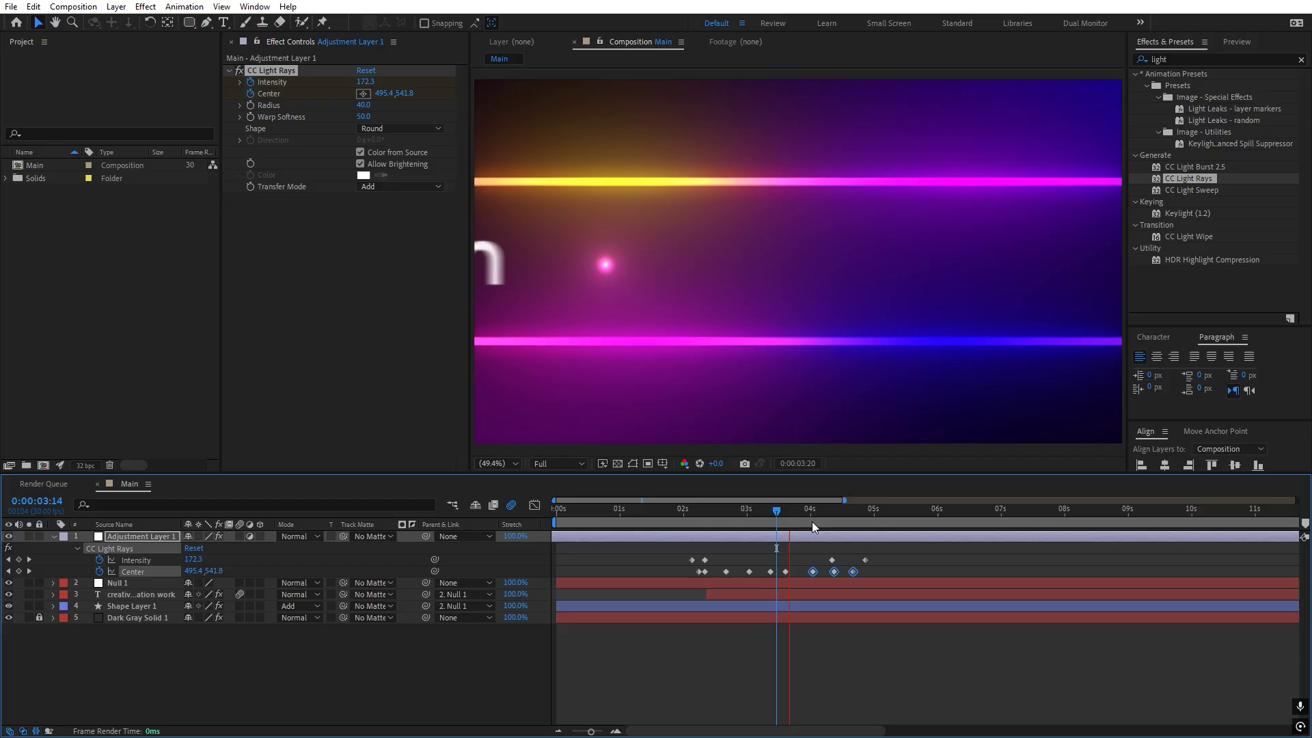
pyautogui.moveTo(754, 519); pyautogui.dragTo(943, 532)
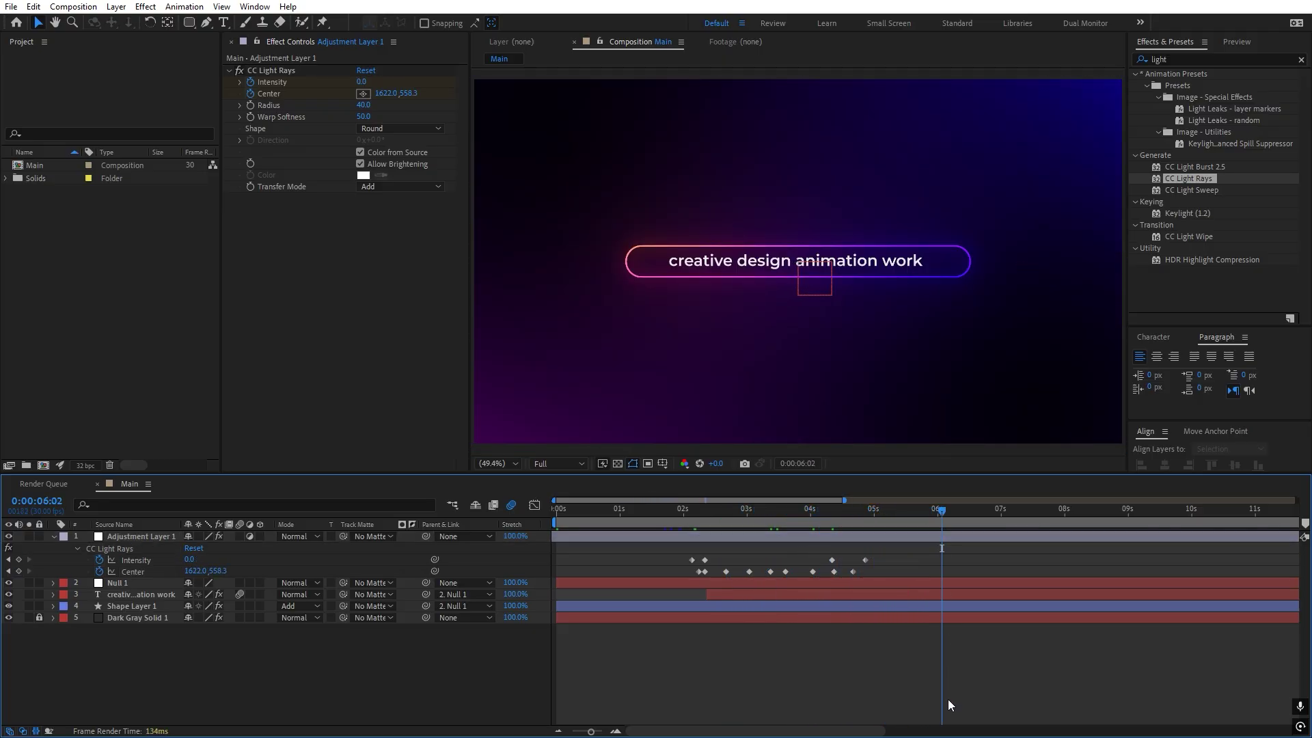